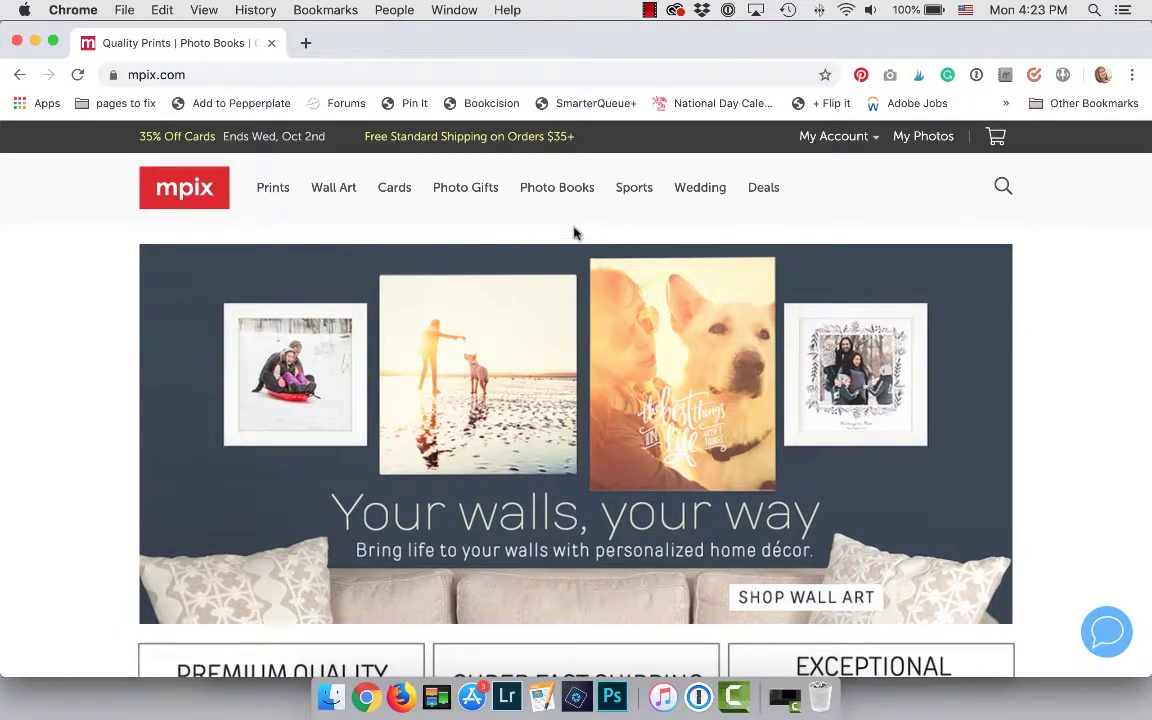
Open the Premium Panoramic Photo Books page and start creating an 11x8.5" book with a Custom Cover.
{"action": "mouse_move", "coordinate": [568, 205]}
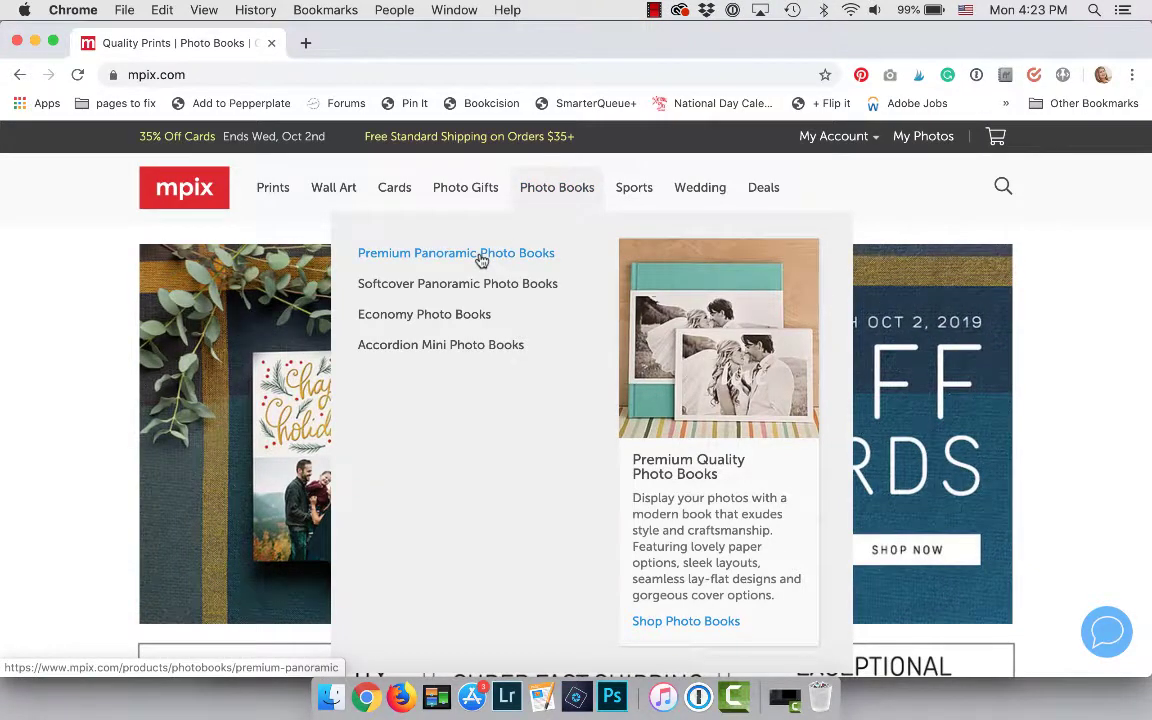
{"action": "left_click", "coordinate": [481, 259]}
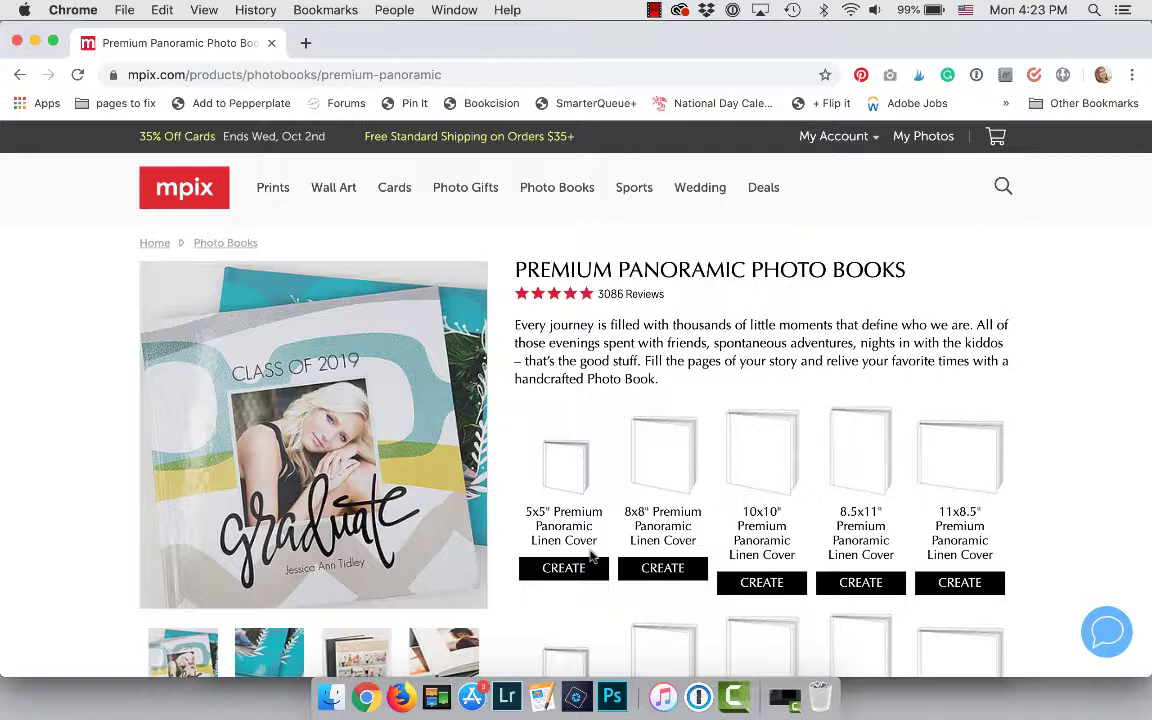
{"action": "scroll", "coordinate": [592, 558], "scroll_direction": "down", "scroll_amount": 3}
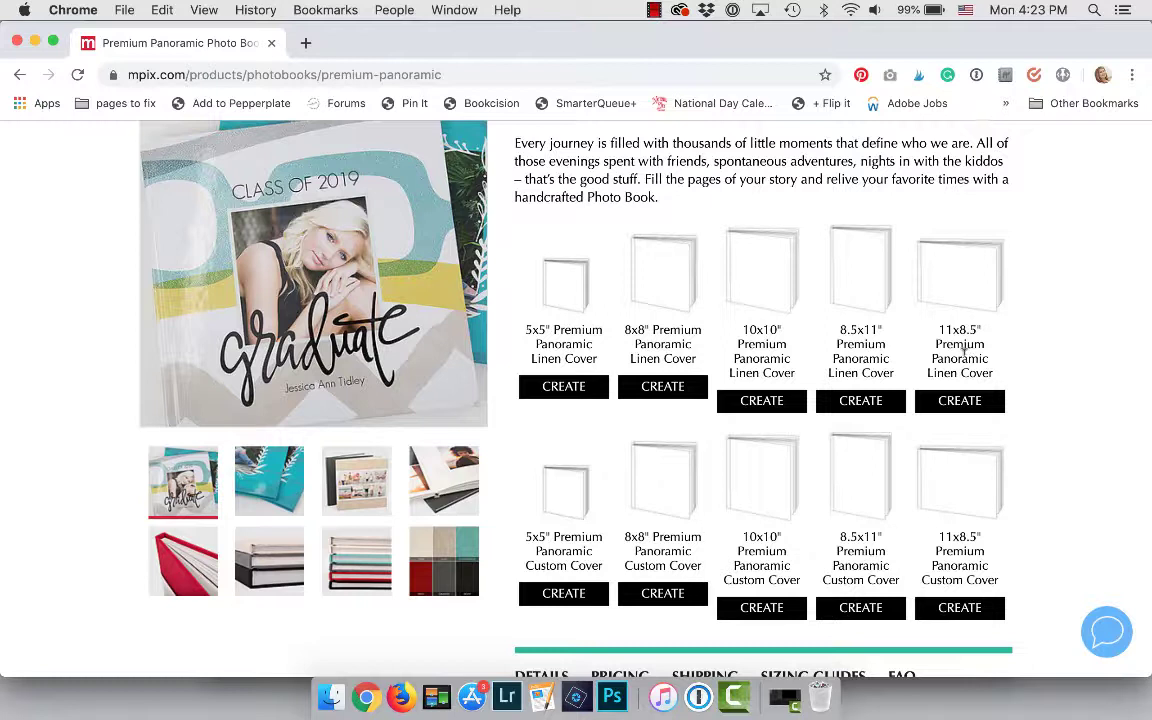
{"action": "left_click", "coordinate": [968, 607]}
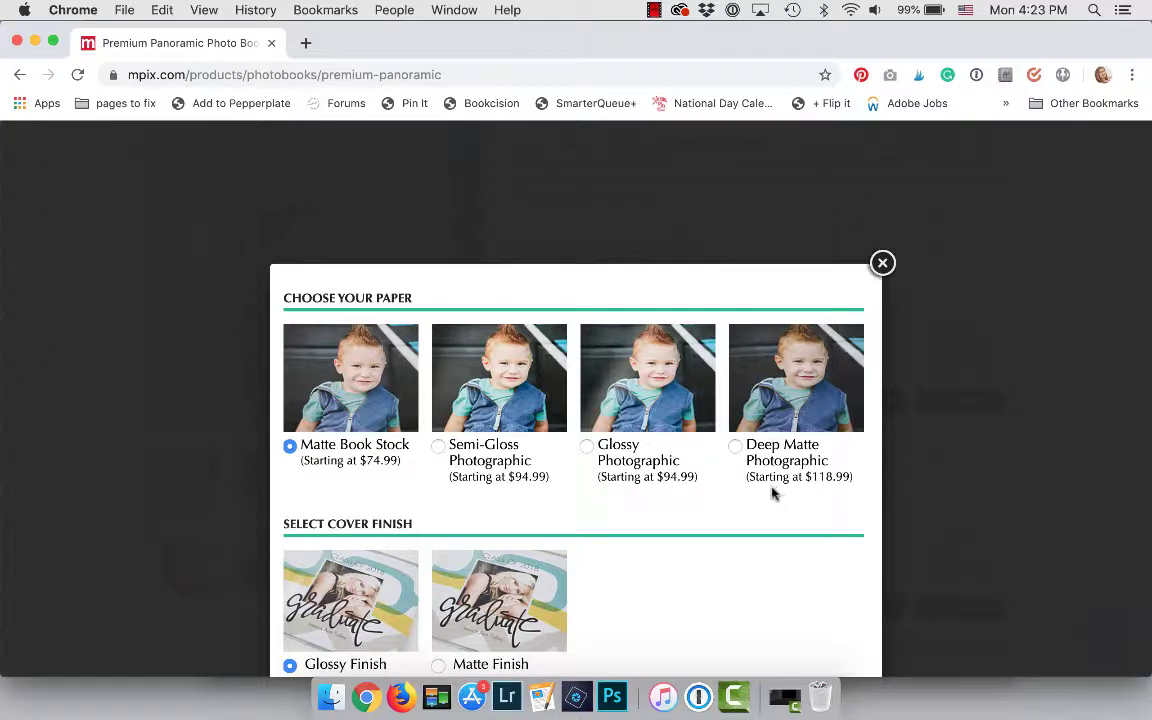
Choose Matte Finish for the cover, keep the Matte Book Stock paper, and proceed to customizing the book.
{"action": "scroll", "coordinate": [694, 520], "scroll_direction": "down", "scroll_amount": 2}
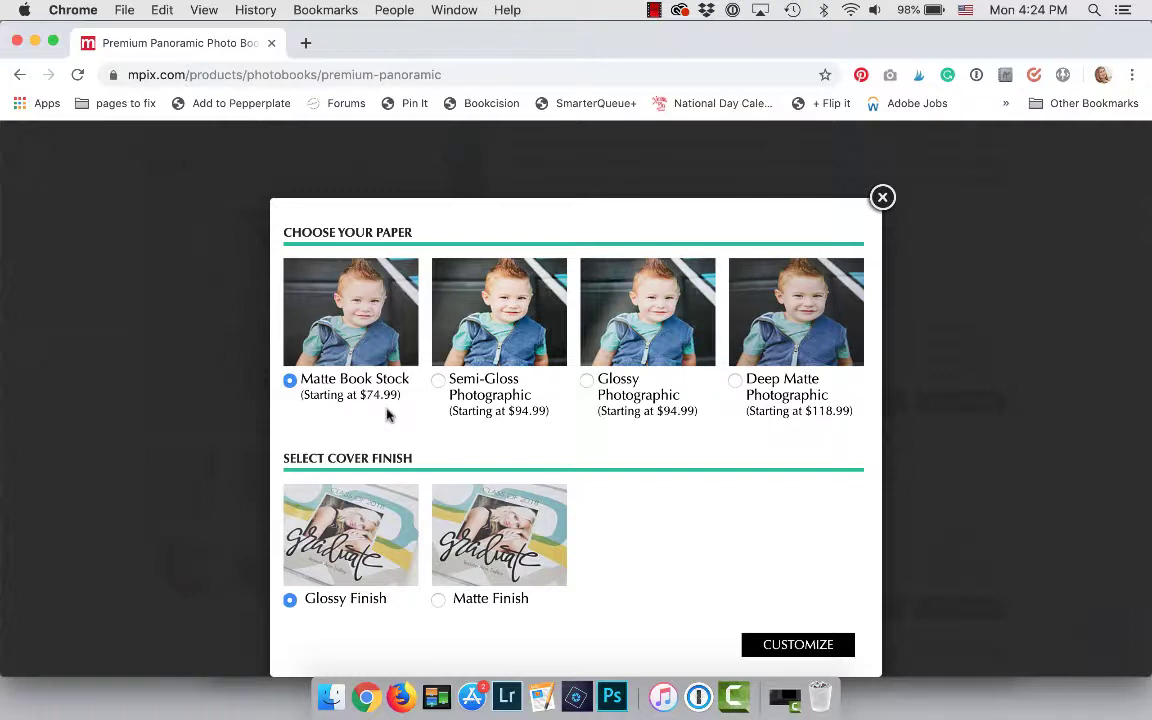
{"action": "left_click", "coordinate": [462, 603]}
{"action": "left_click", "coordinate": [802, 645]}
Compare the book themes and select the Design Online theme for Spreads.
{"action": "scroll", "coordinate": [796, 647], "scroll_direction": "down", "scroll_amount": 5}
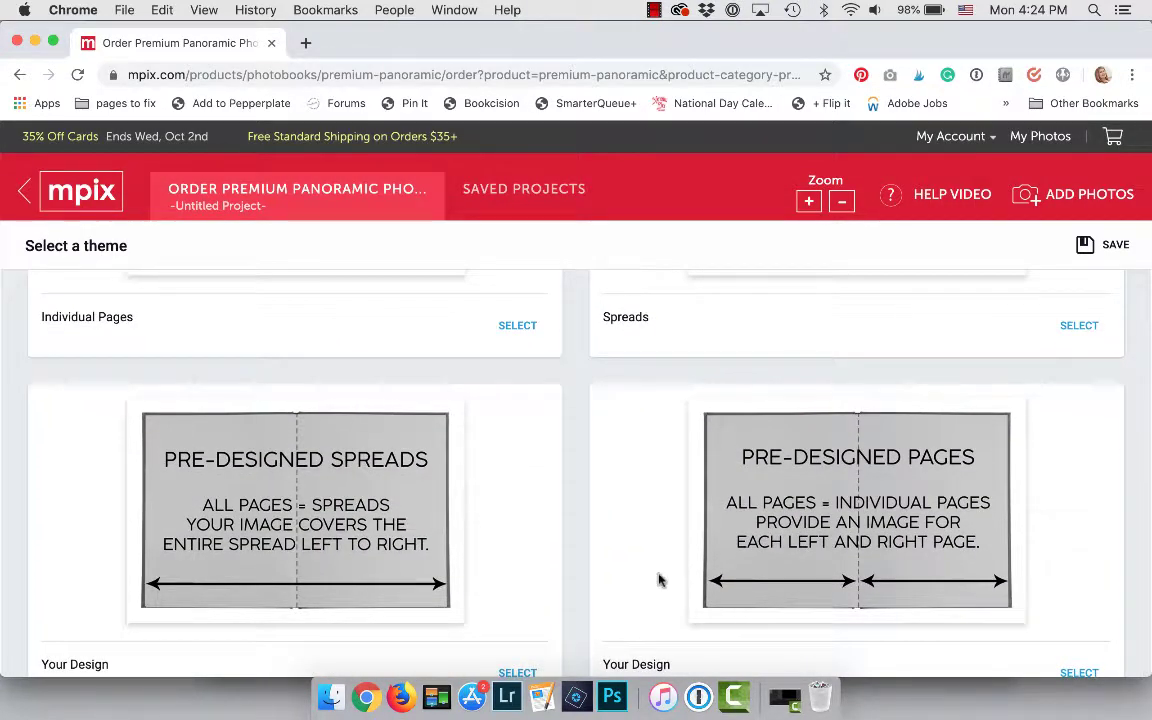
{"action": "scroll", "coordinate": [630, 576], "scroll_direction": "down", "scroll_amount": 1}
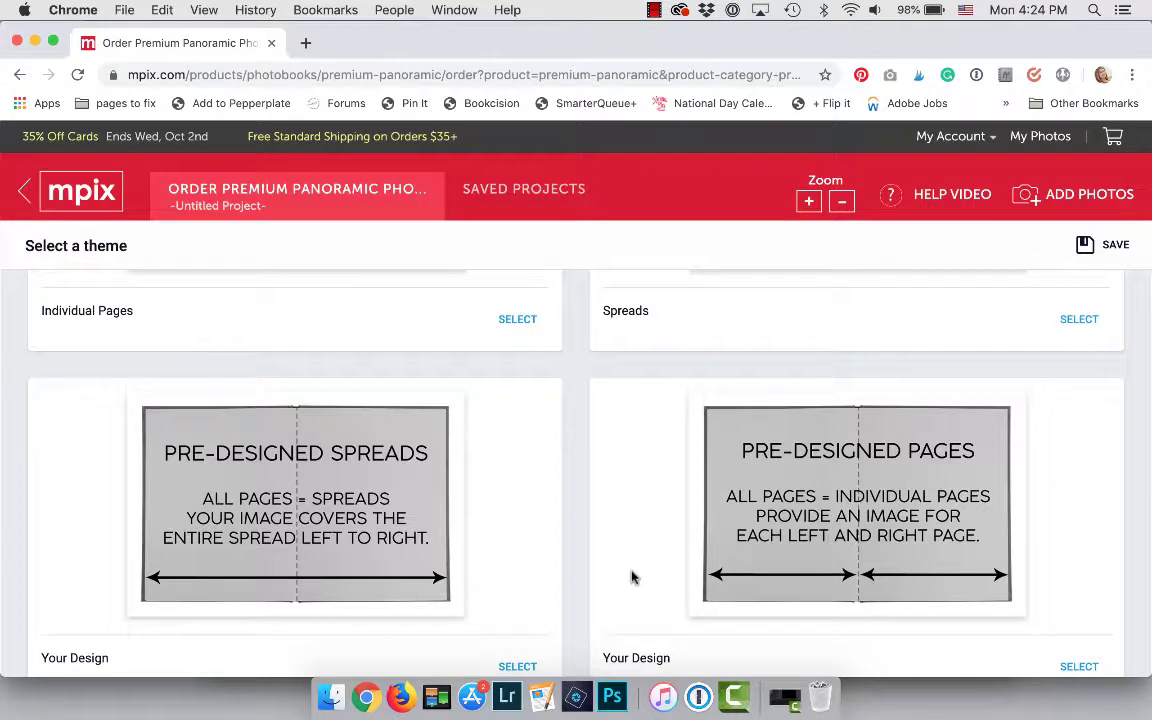
{"action": "scroll", "coordinate": [631, 577], "scroll_direction": "up", "scroll_amount": 1}
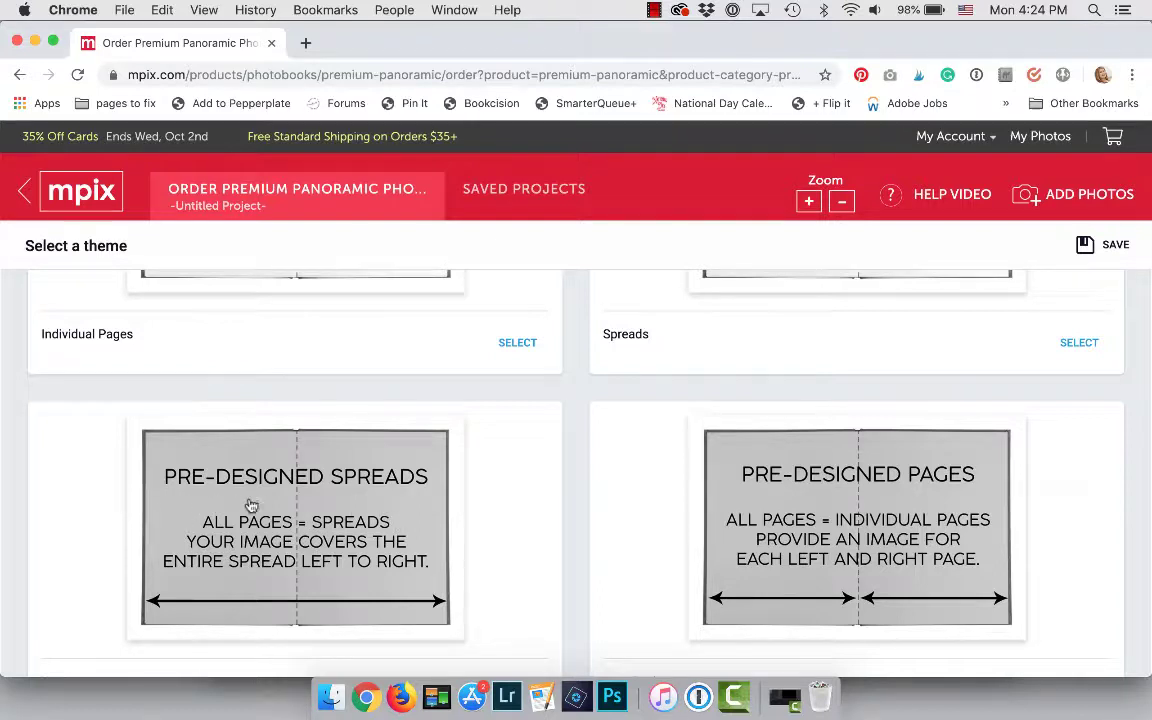
{"action": "scroll", "coordinate": [251, 500], "scroll_direction": "up", "scroll_amount": 5}
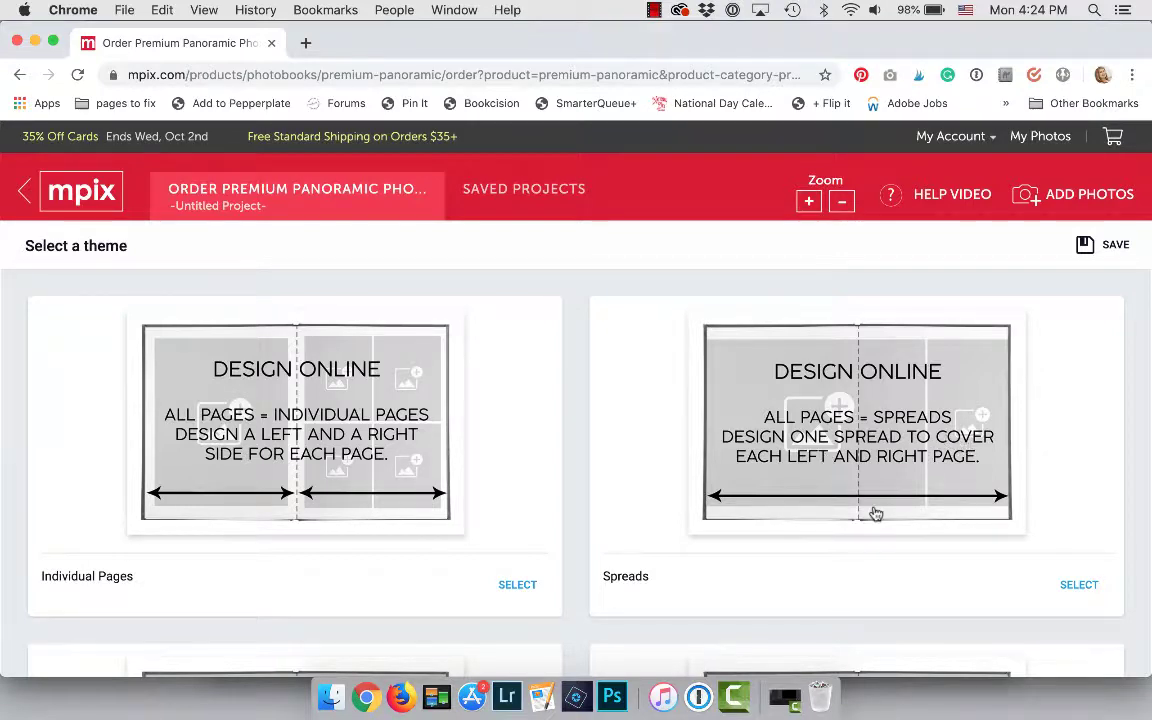
{"action": "left_click", "coordinate": [1090, 586]}
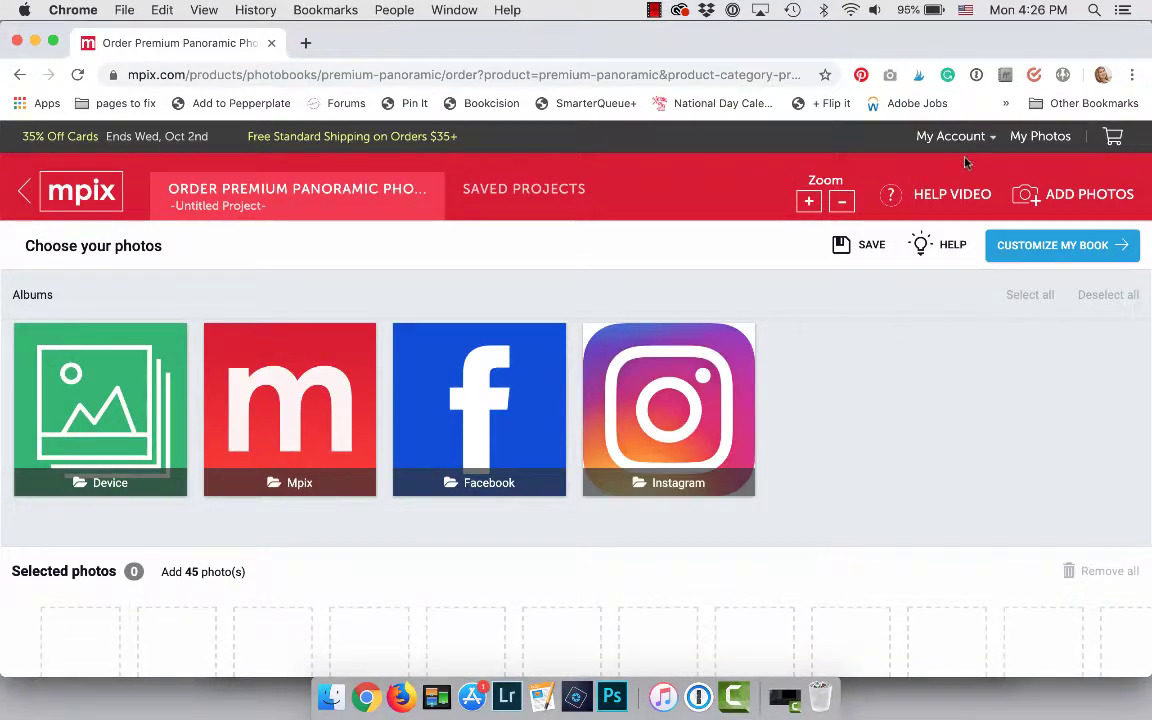
Check the signed-in account, and open the Default Album in the Mpix photo source.
{"action": "left_click", "coordinate": [948, 137]}
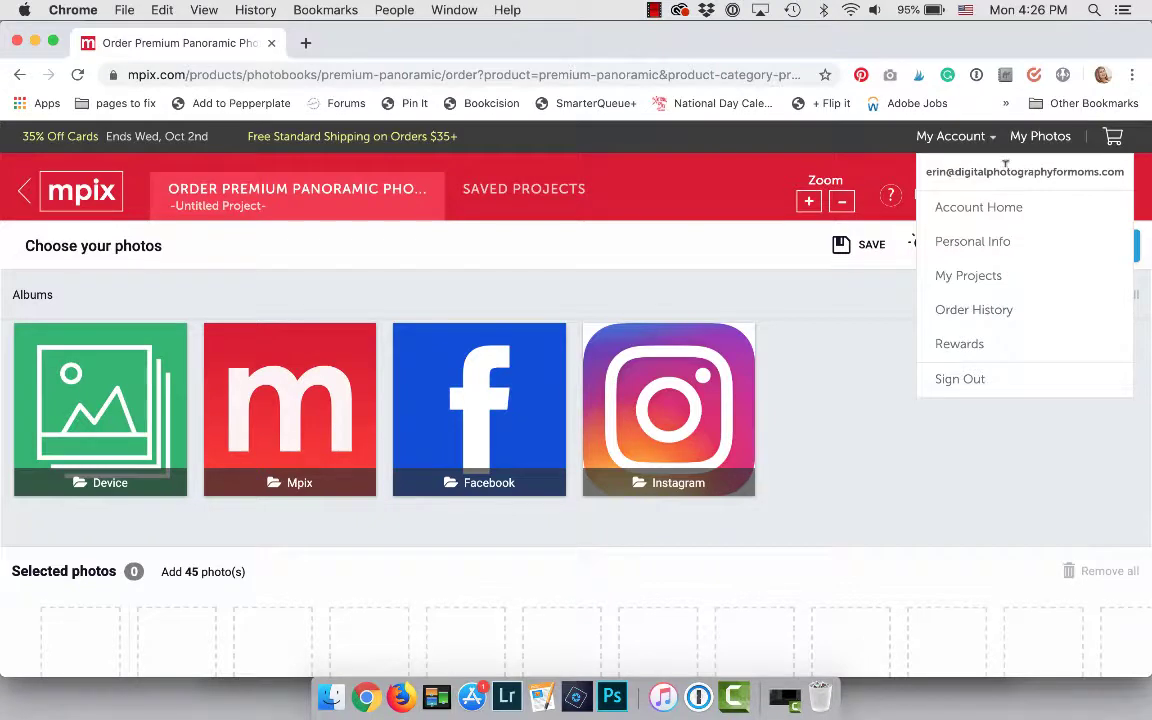
{"action": "left_click", "coordinate": [506, 311]}
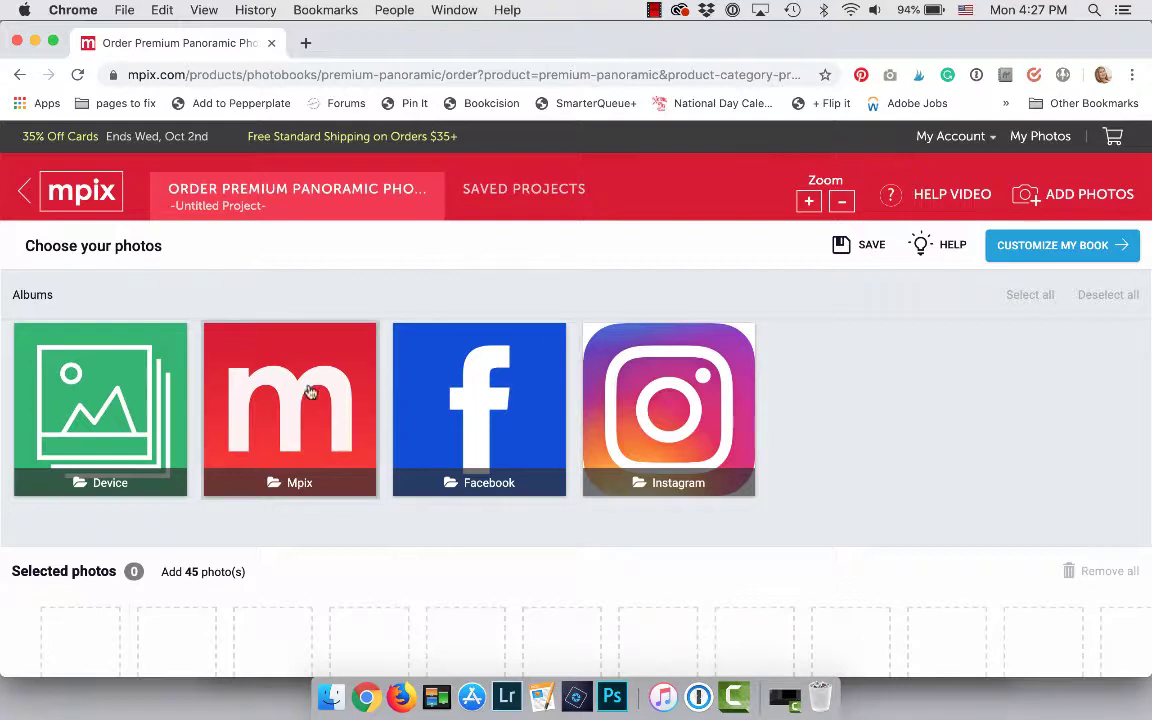
{"action": "left_click", "coordinate": [278, 415]}
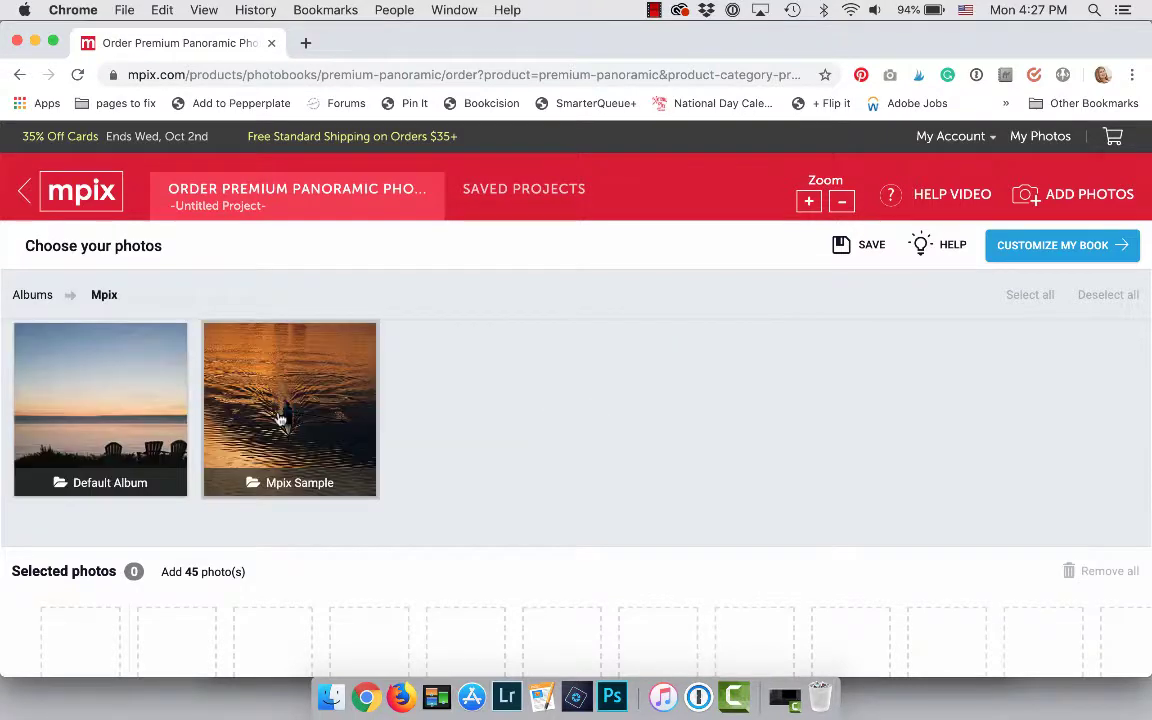
{"action": "left_click", "coordinate": [105, 425]}
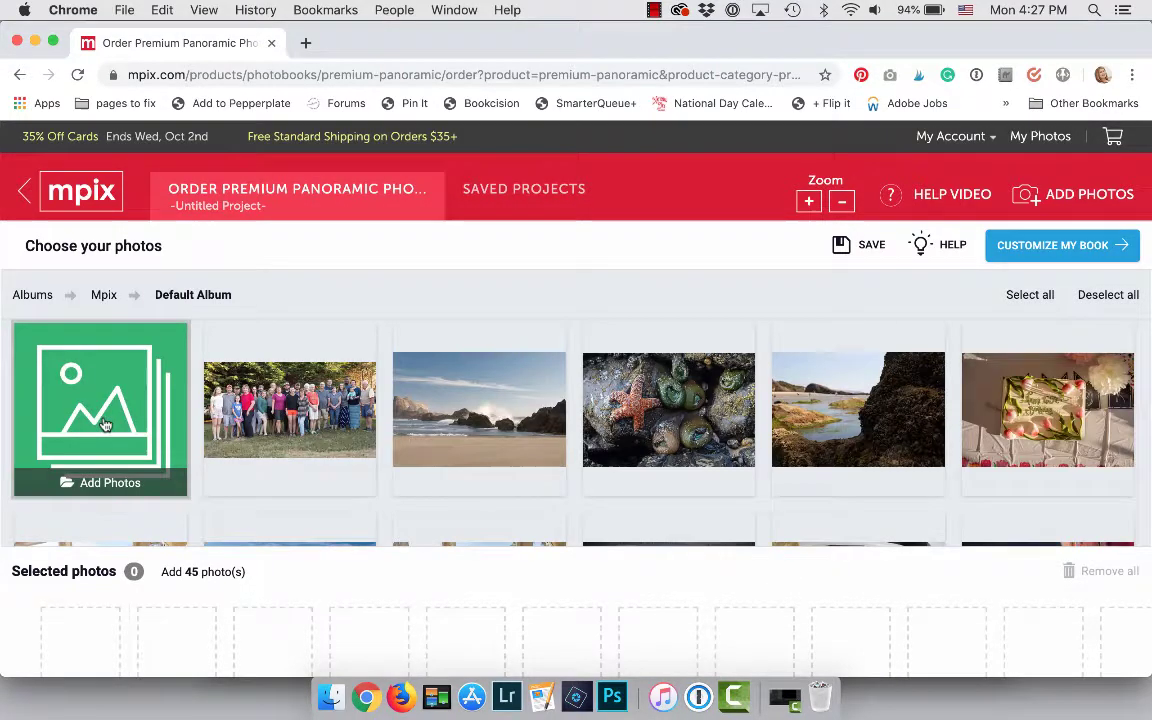
Review and select all photos in the Default Album, and continue to book customization without adding more photos.
{"action": "scroll", "coordinate": [447, 480], "scroll_direction": "down", "scroll_amount": 10}
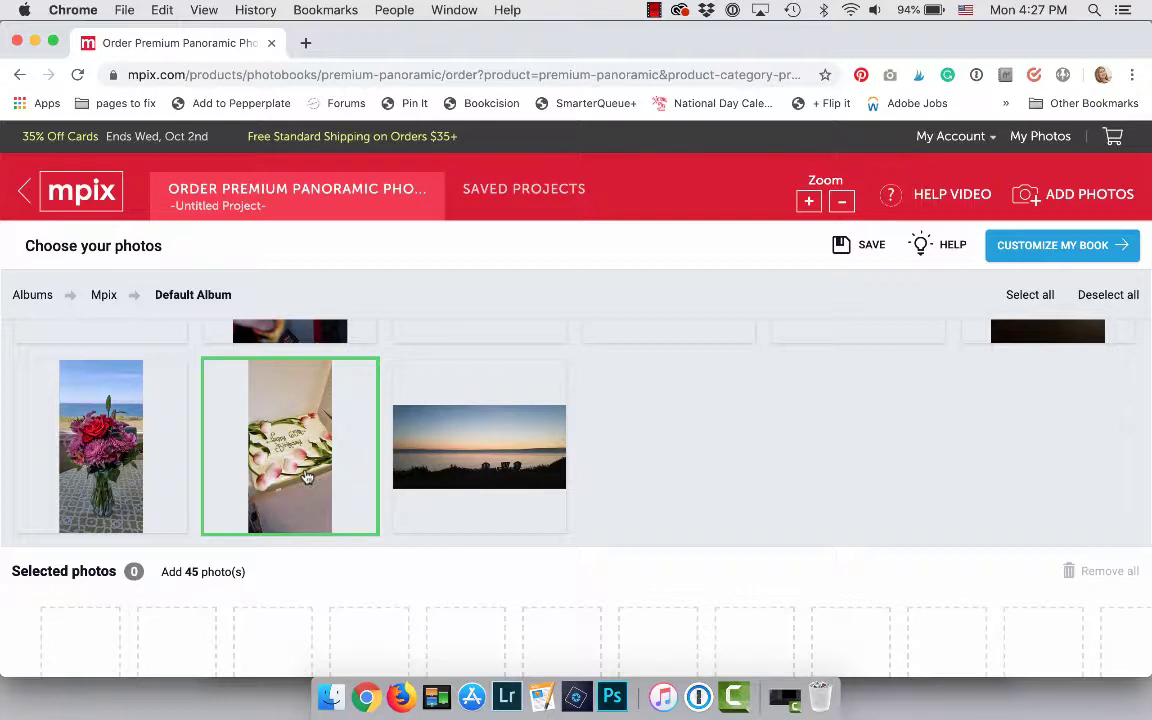
{"action": "scroll", "coordinate": [307, 477], "scroll_direction": "up", "scroll_amount": 15}
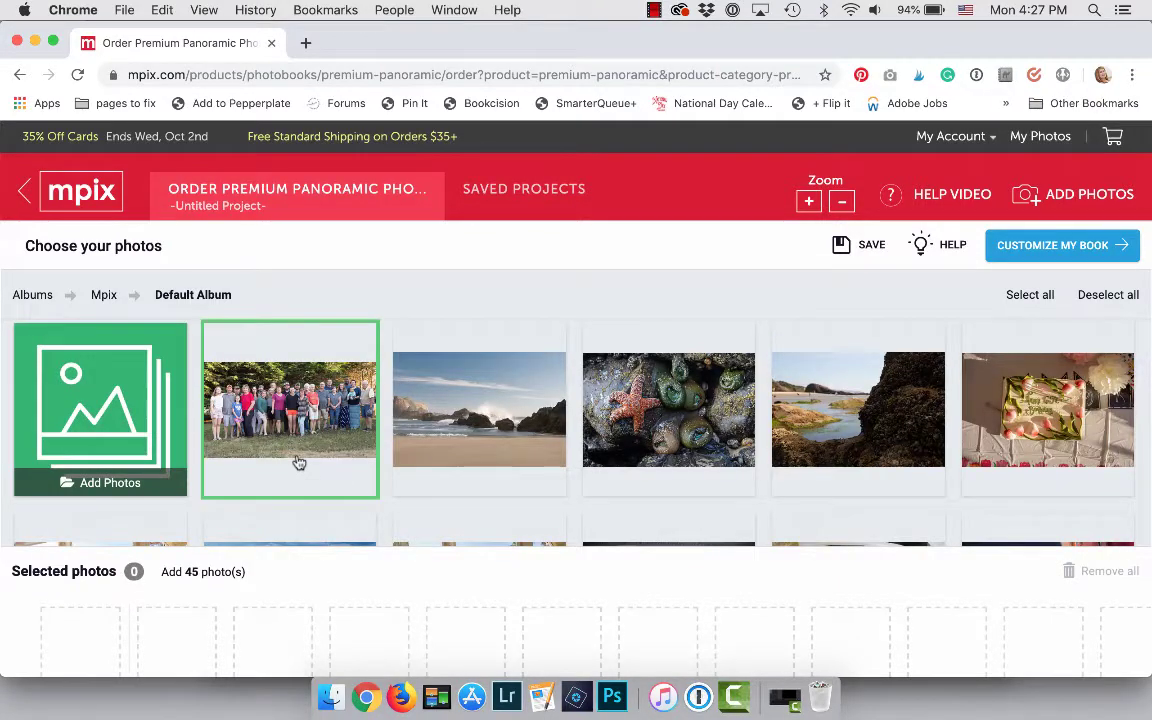
{"action": "scroll", "coordinate": [300, 470], "scroll_direction": "down", "scroll_amount": 10}
{"action": "scroll", "coordinate": [296, 463], "scroll_direction": "up", "scroll_amount": 10}
{"action": "scroll", "coordinate": [296, 463], "scroll_direction": "down", "scroll_amount": 9}
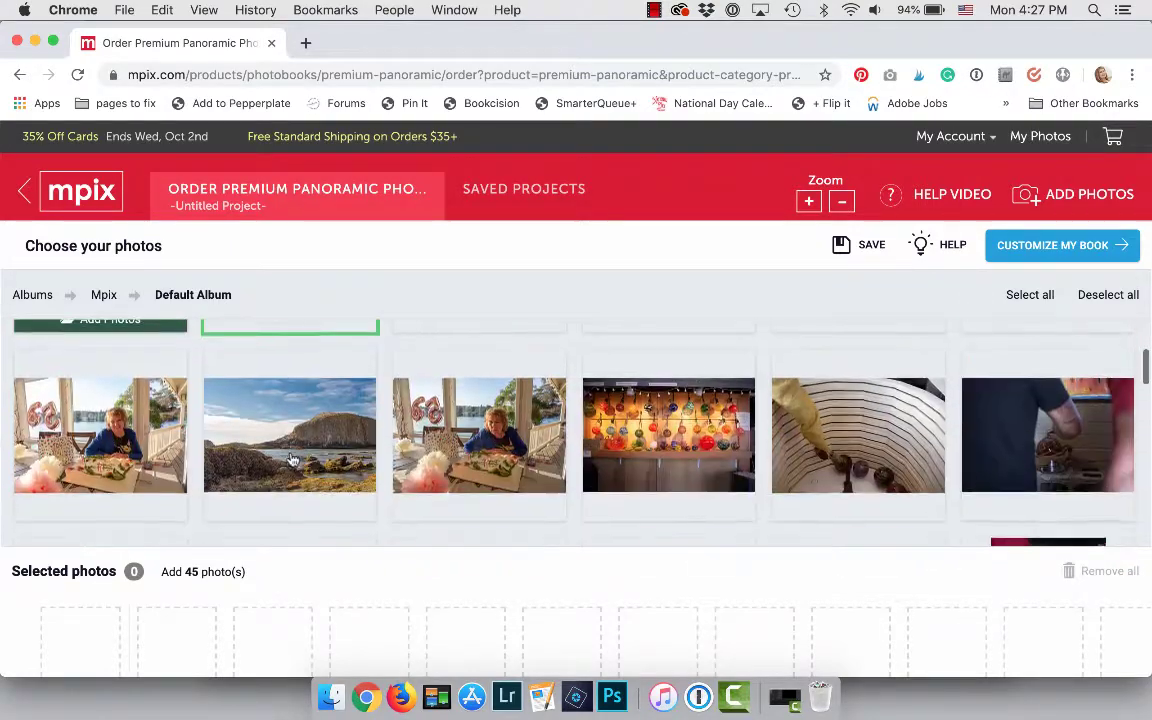
{"action": "scroll", "coordinate": [292, 459], "scroll_direction": "down", "scroll_amount": 10}
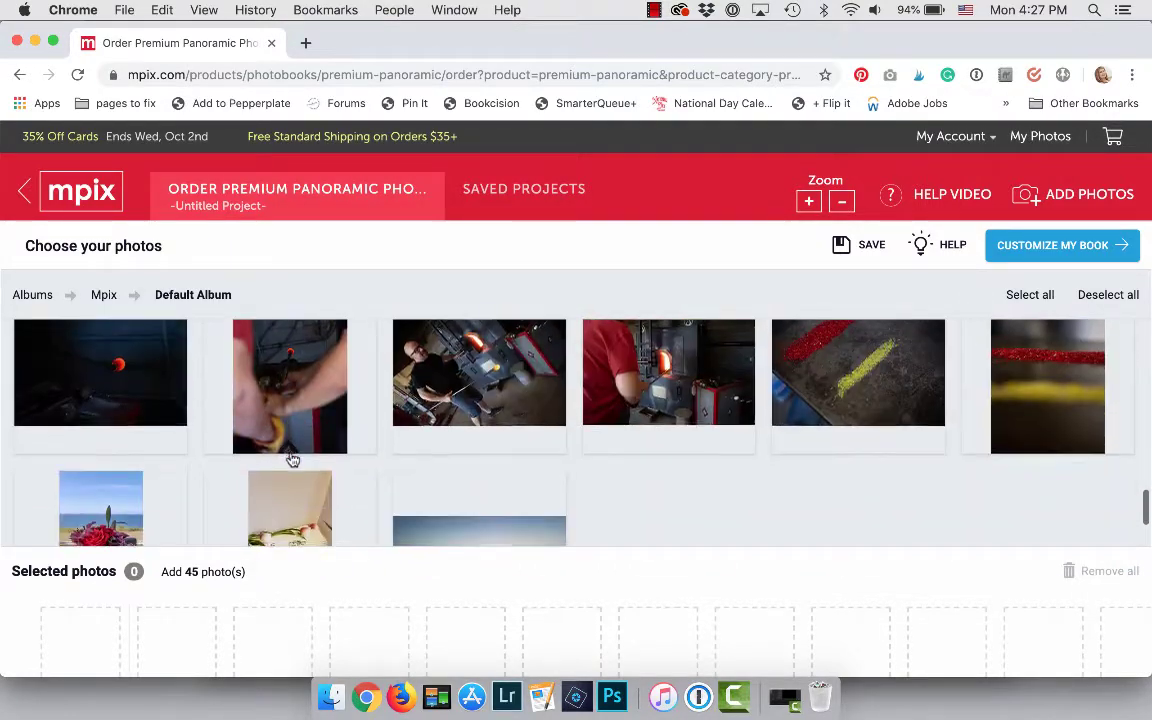
{"action": "scroll", "coordinate": [292, 459], "scroll_direction": "up", "scroll_amount": 15}
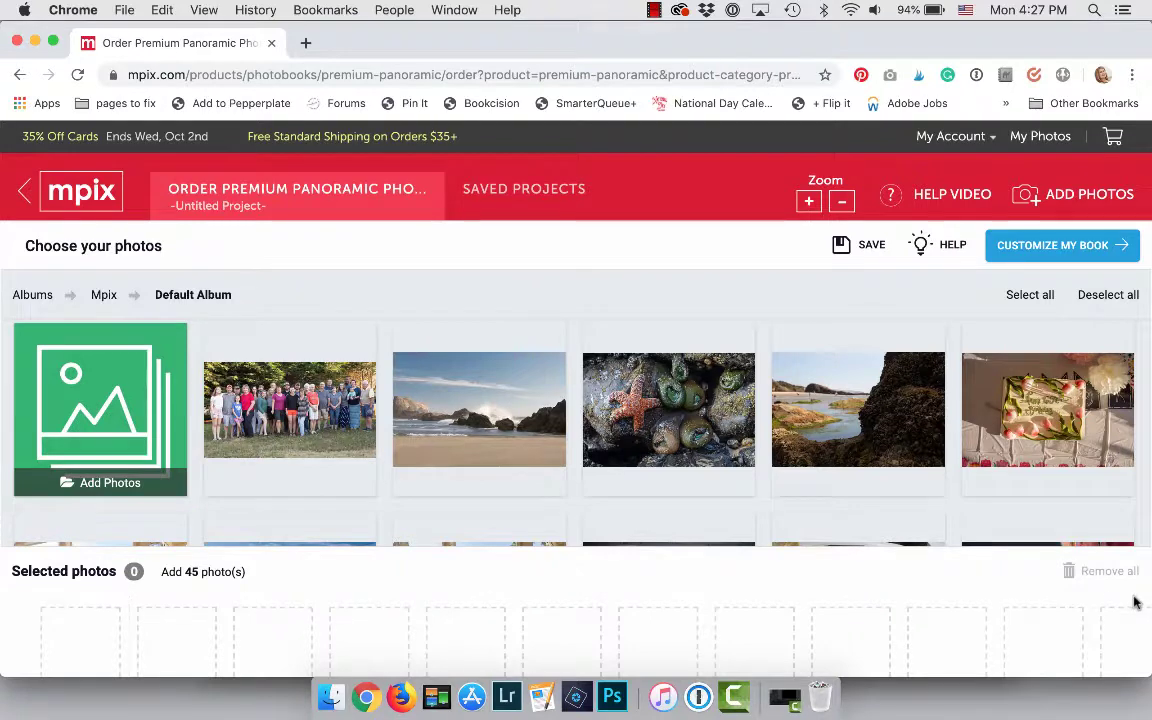
{"action": "left_click", "coordinate": [1028, 295]}
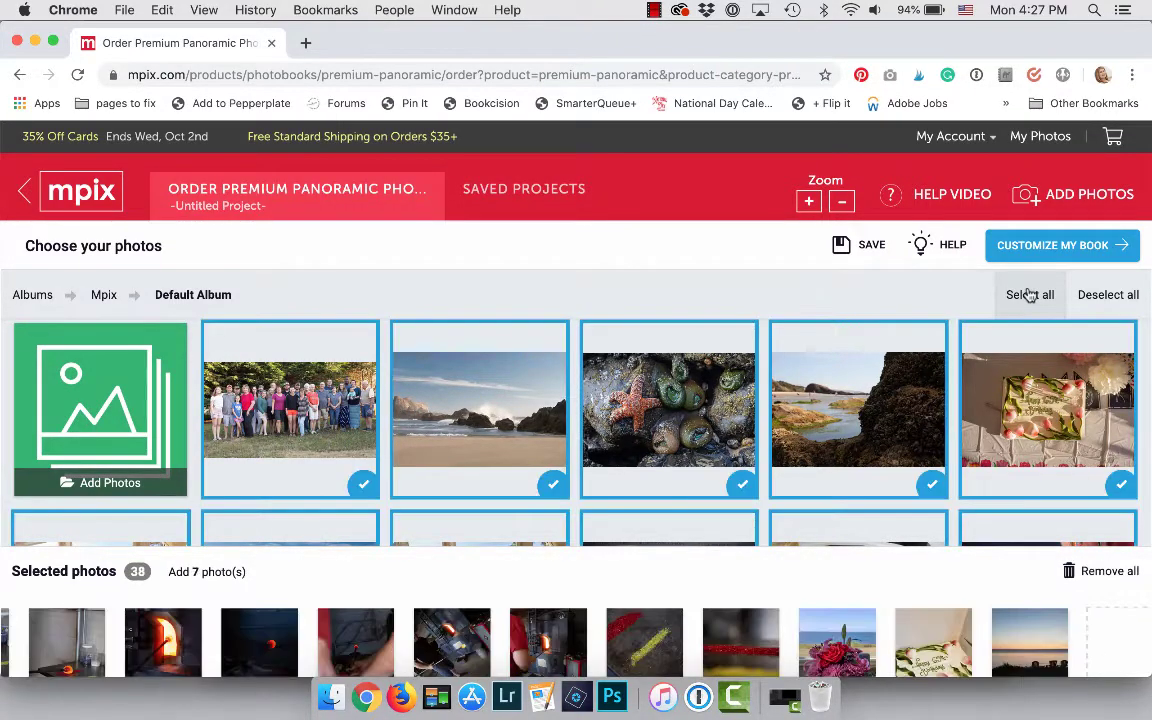
{"action": "left_click", "coordinate": [1075, 251]}
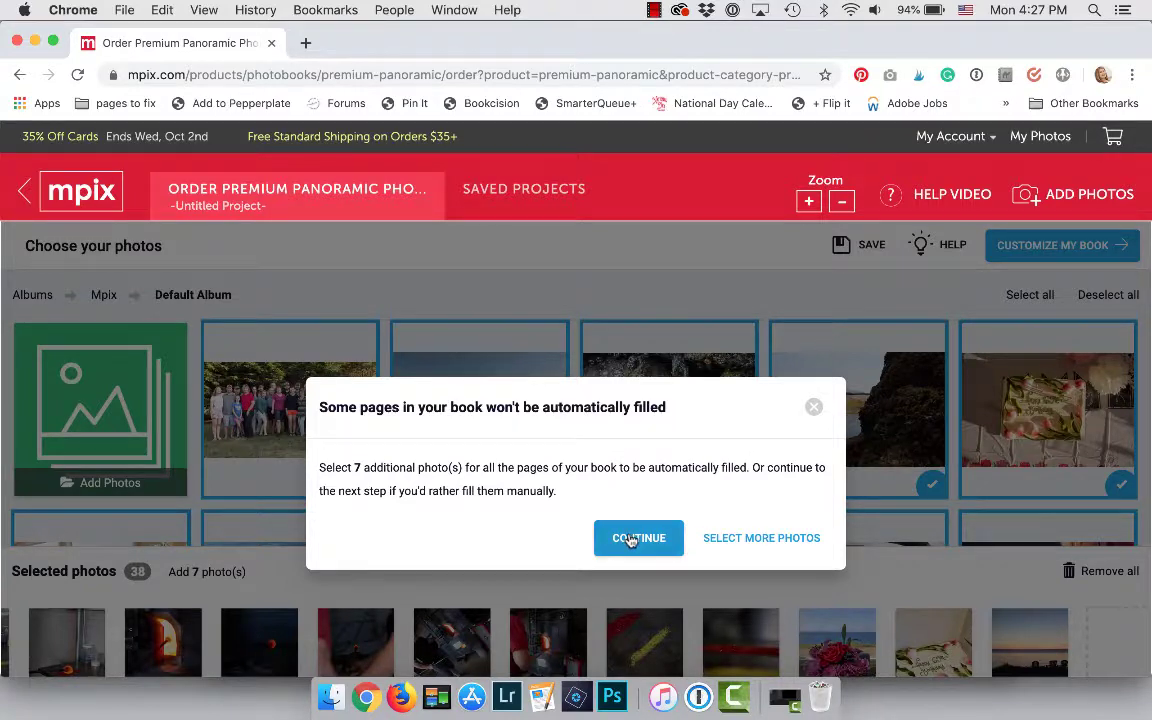
{"action": "left_click", "coordinate": [631, 540]}
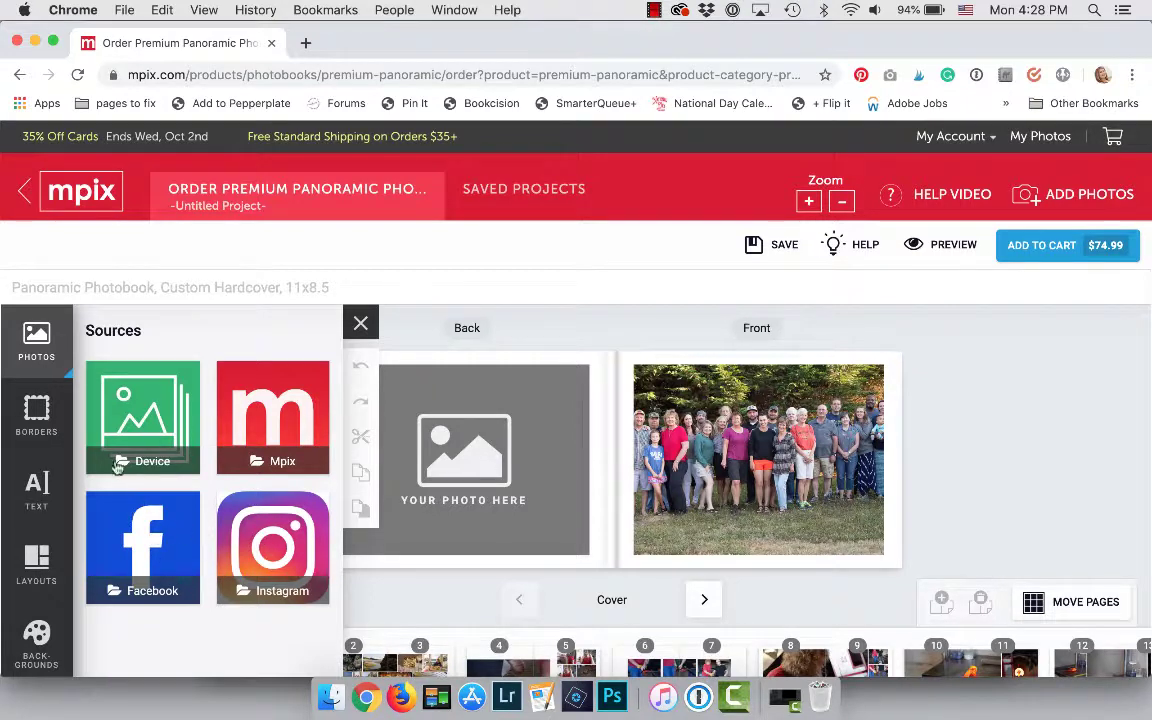
Look through the Fancy & Drop Shadows border designs.
{"action": "left_click", "coordinate": [45, 419]}
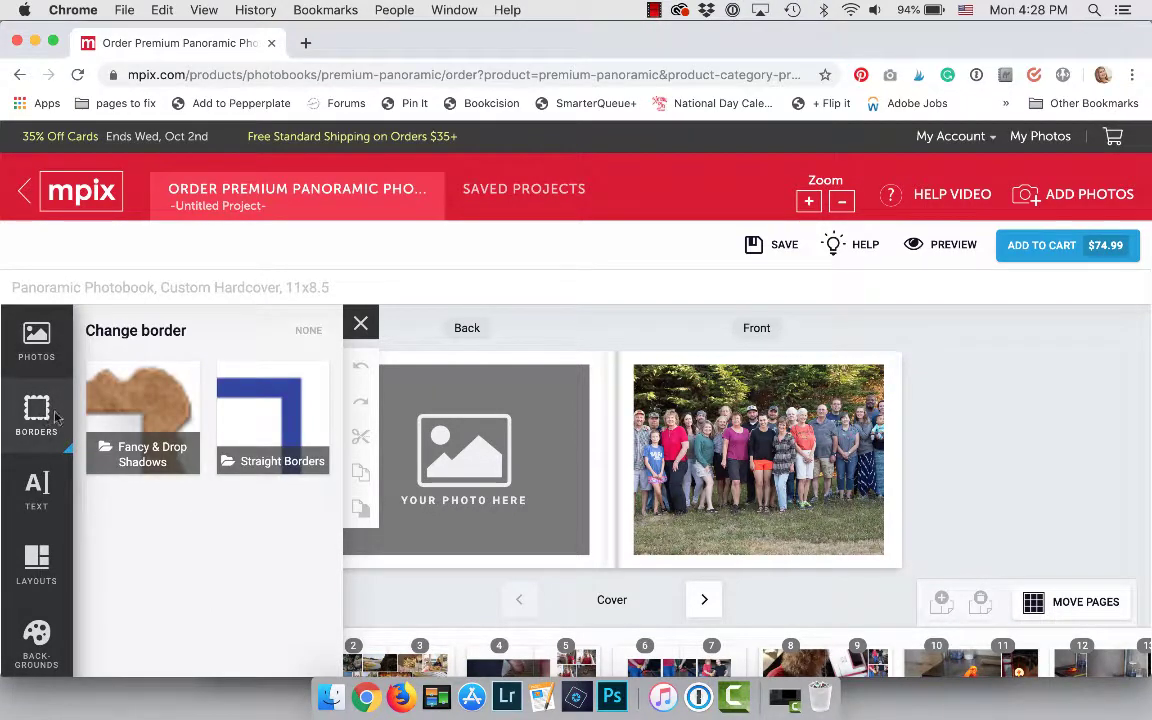
{"action": "left_click", "coordinate": [120, 456]}
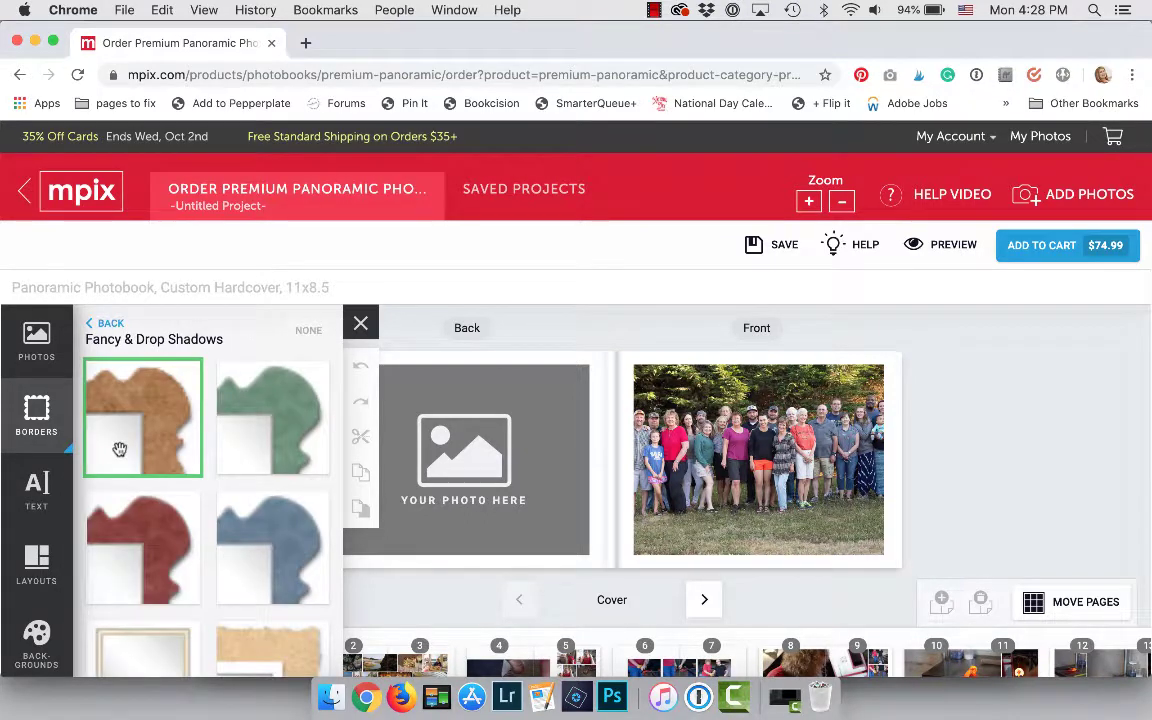
{"action": "scroll", "coordinate": [200, 607], "scroll_direction": "down", "scroll_amount": 5}
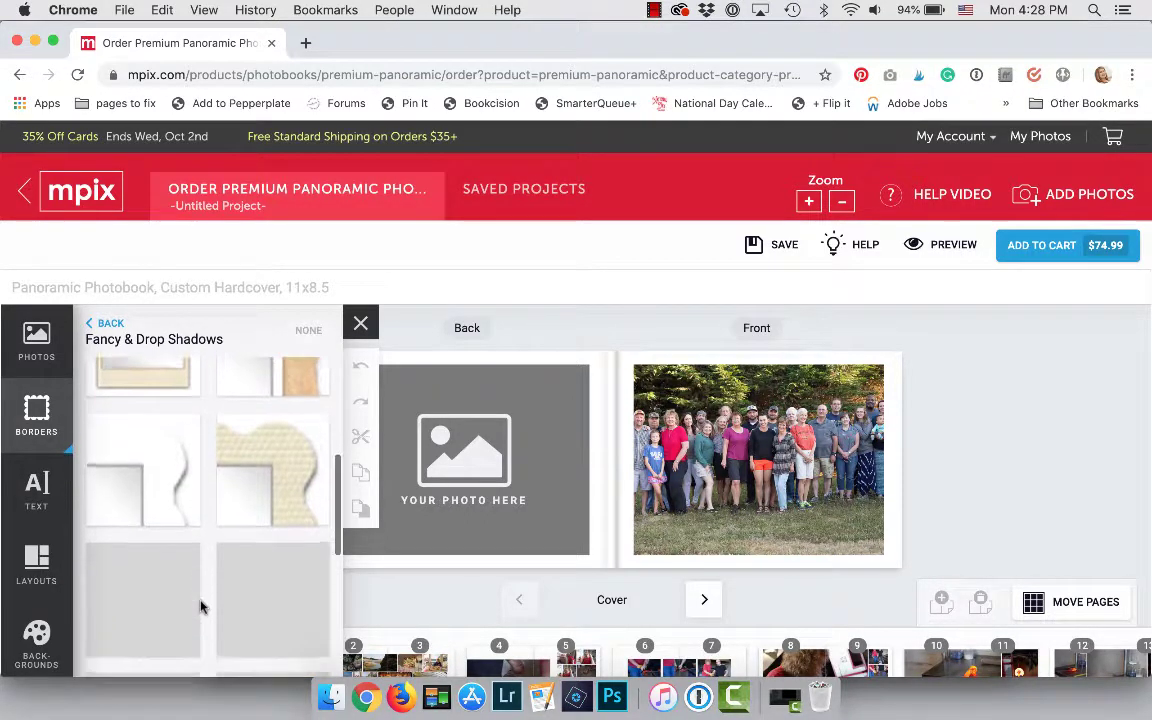
Look at the text editing options and the layout options for the front cover photo.
{"action": "left_click", "coordinate": [40, 500]}
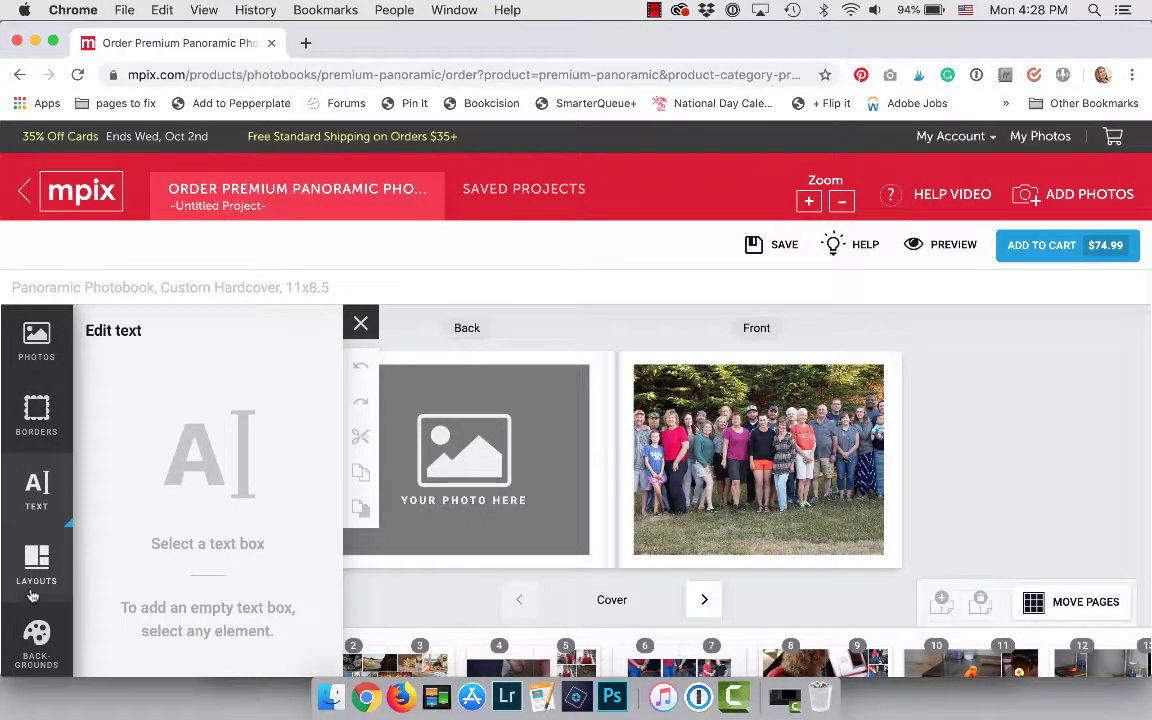
{"action": "scroll", "coordinate": [38, 545], "scroll_direction": "down", "scroll_amount": 1}
{"action": "left_click", "coordinate": [38, 533]}
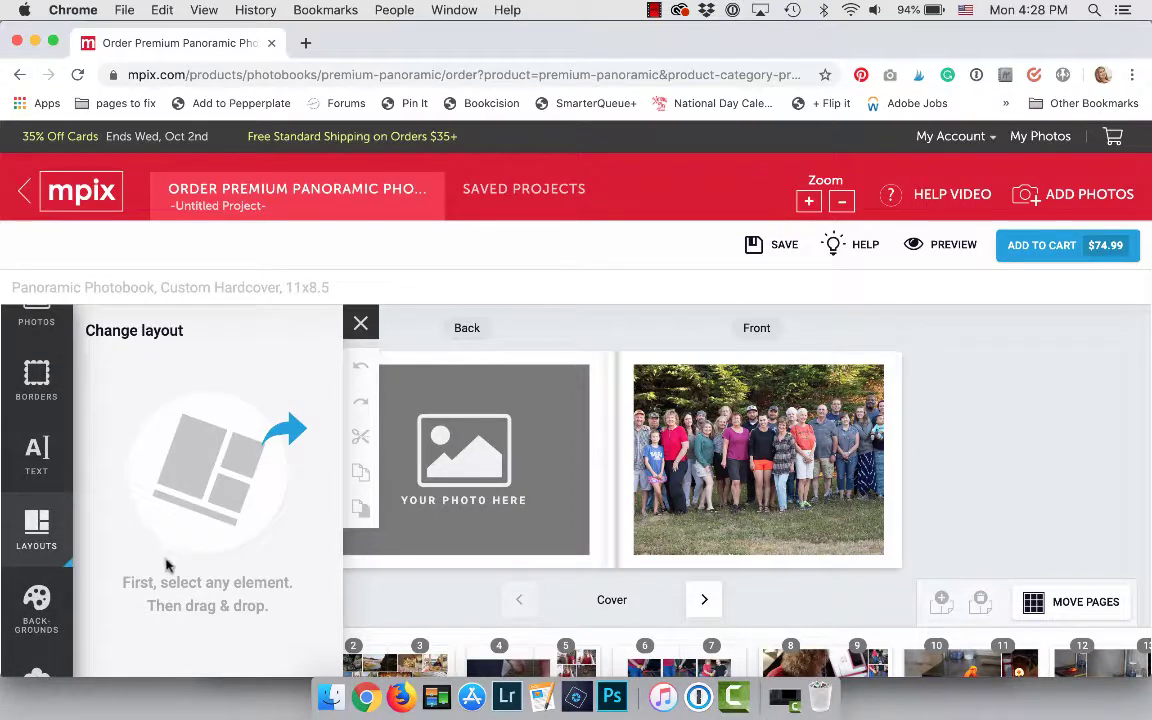
{"action": "left_click", "coordinate": [704, 509]}
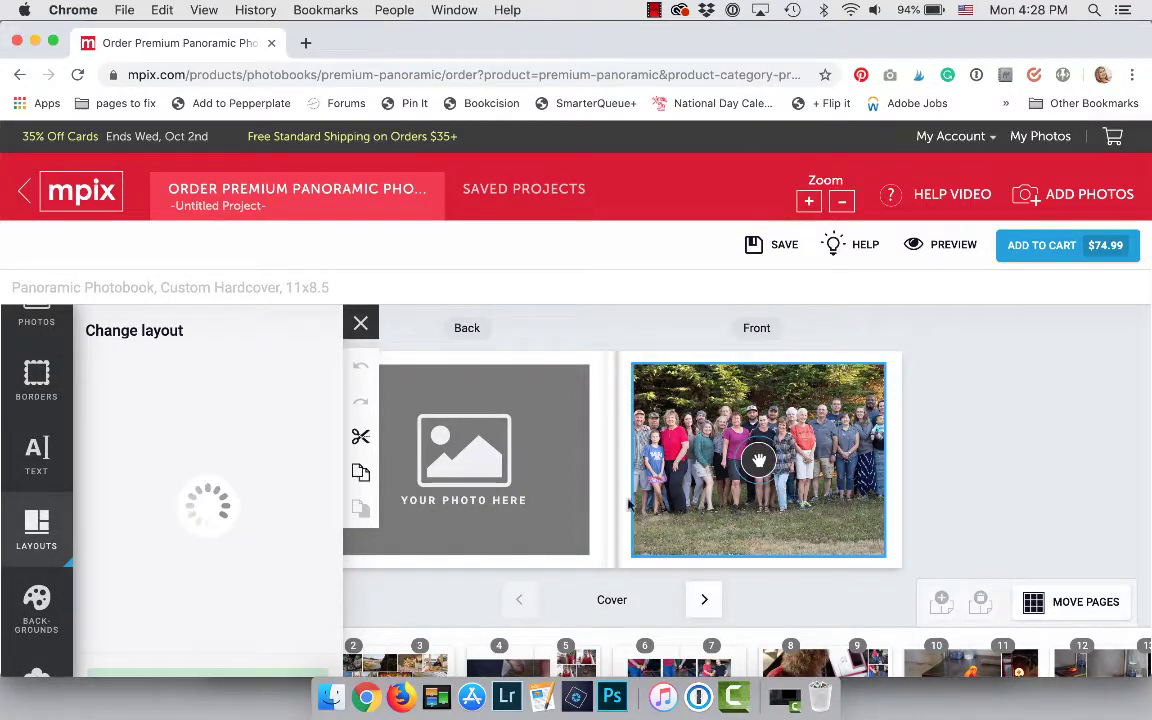
Browse the background pattern categories available for the book.
{"action": "scroll", "coordinate": [40, 597], "scroll_direction": "down", "scroll_amount": 2}
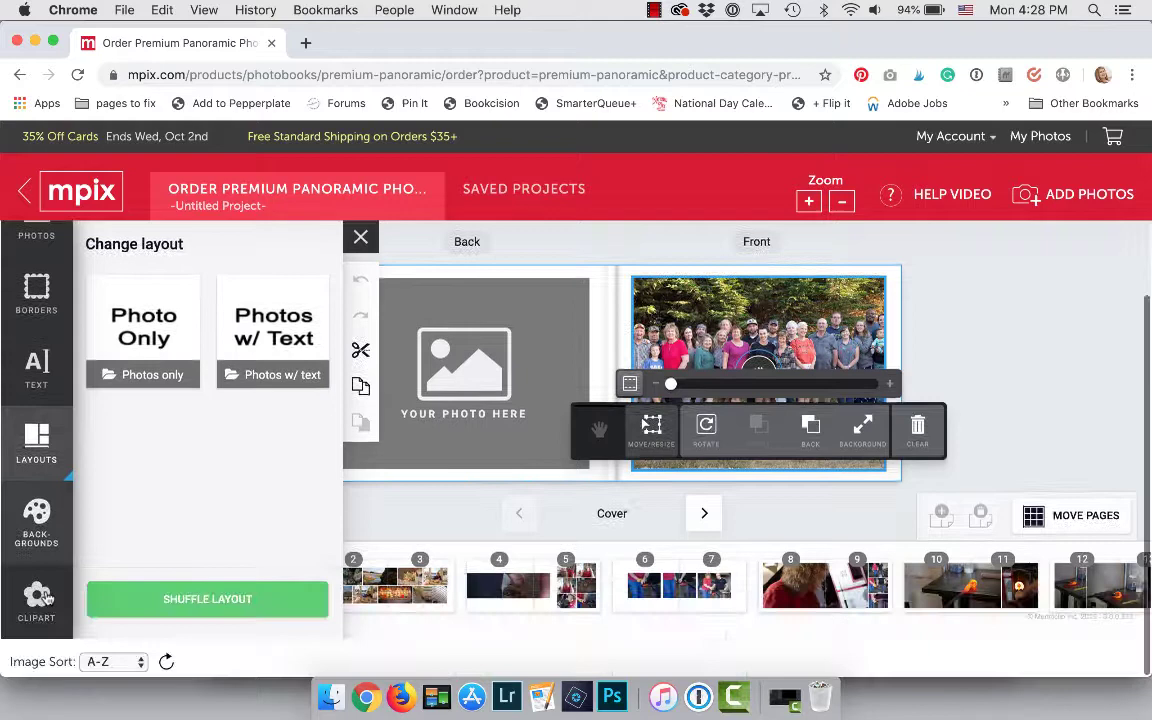
{"action": "left_click", "coordinate": [37, 520]}
{"action": "scroll", "coordinate": [160, 420], "scroll_direction": "down", "scroll_amount": 3}
{"action": "scroll", "coordinate": [167, 437], "scroll_direction": "down", "scroll_amount": 2}
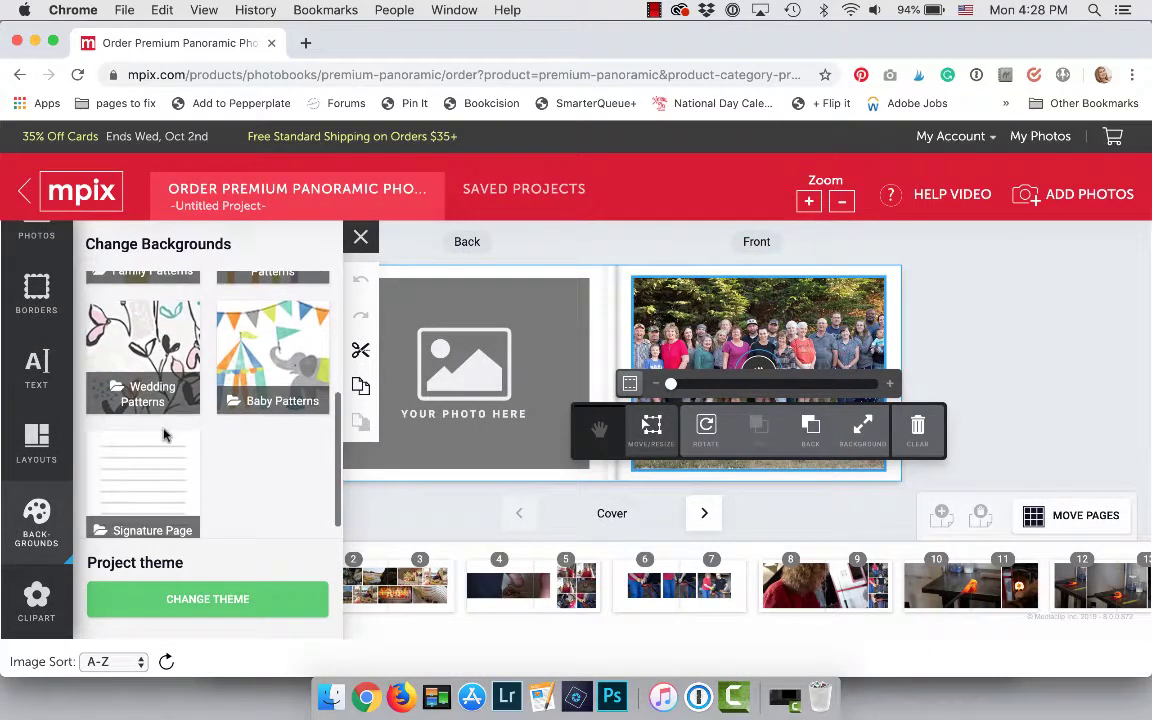
Browse the clipart categories, and close the design panel to show the cover and page thumbnails.
{"action": "left_click", "coordinate": [36, 596]}
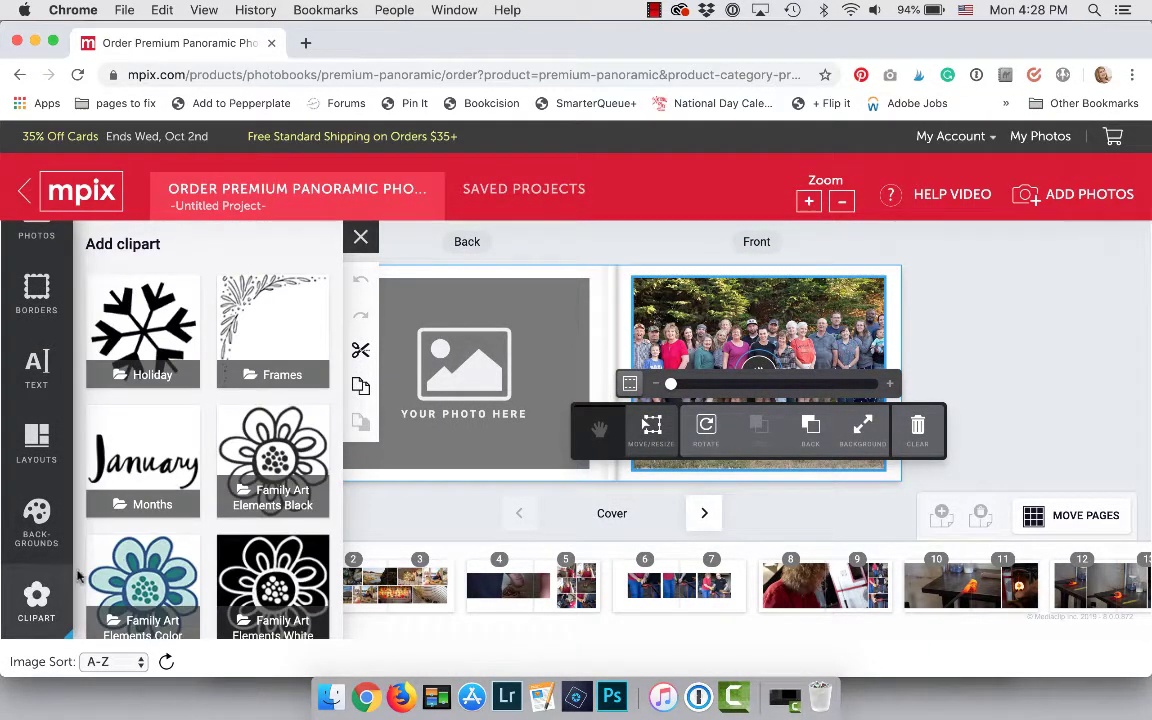
{"action": "scroll", "coordinate": [78, 577], "scroll_direction": "down", "scroll_amount": 5}
{"action": "scroll", "coordinate": [78, 577], "scroll_direction": "down", "scroll_amount": 3}
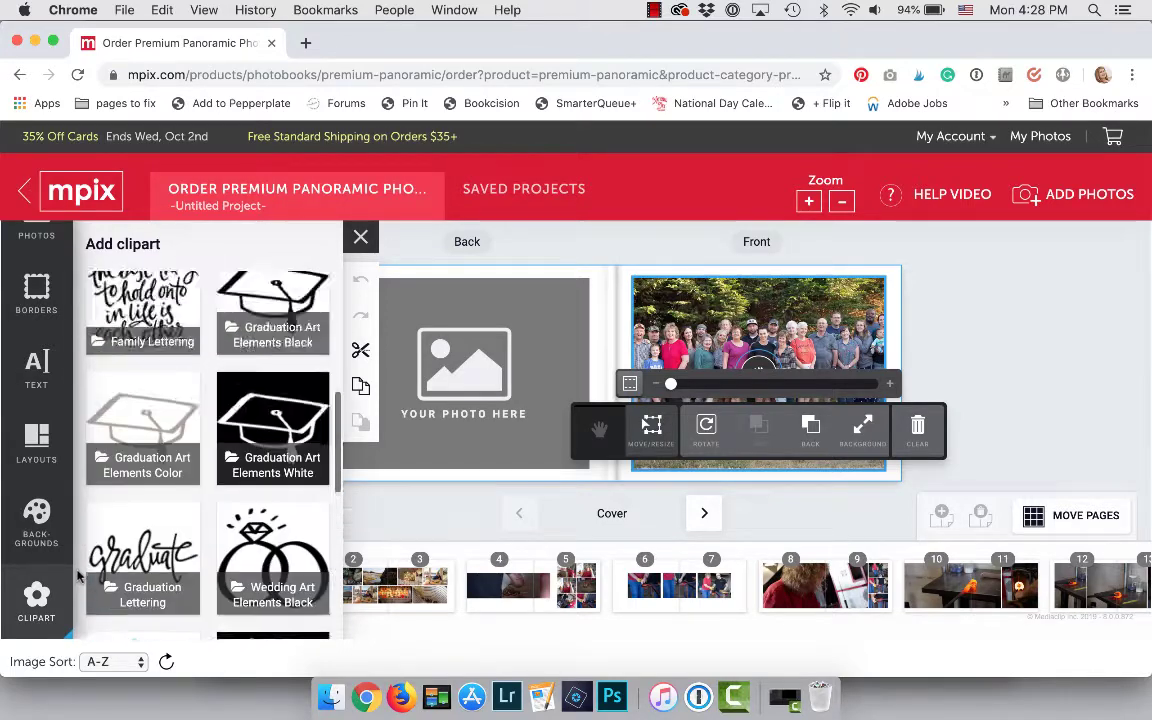
{"action": "scroll", "coordinate": [140, 490], "scroll_direction": "down", "scroll_amount": 3}
{"action": "scroll", "coordinate": [143, 494], "scroll_direction": "up", "scroll_amount": 10}
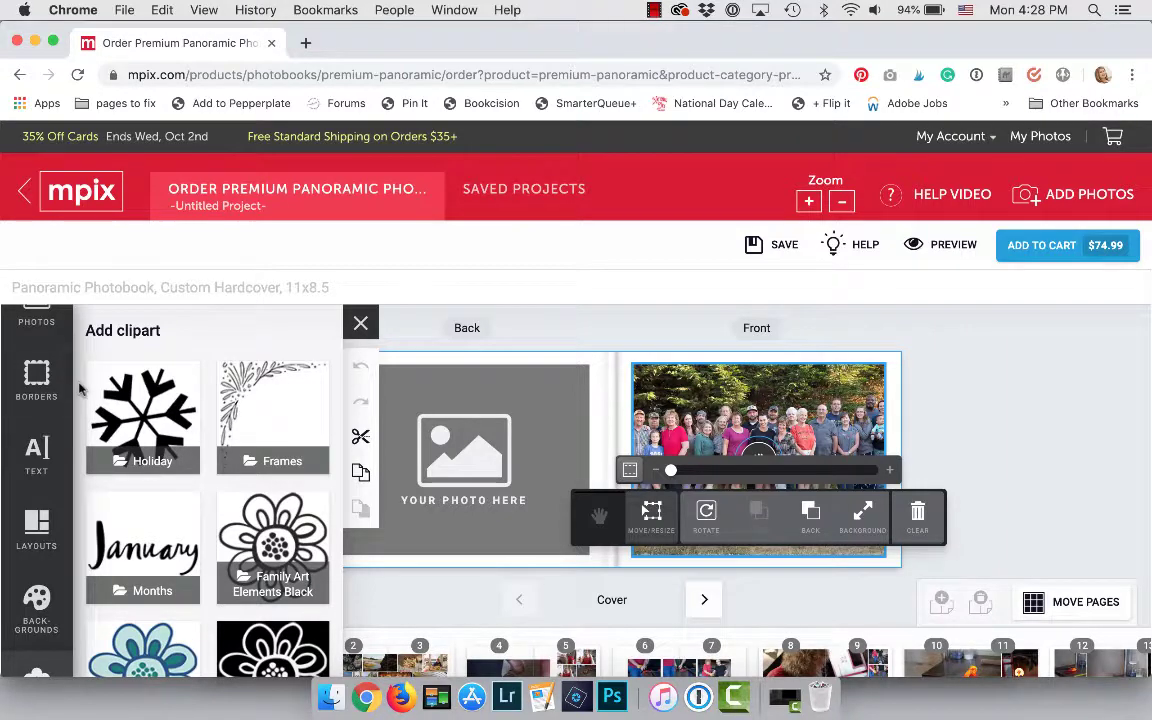
{"action": "left_click", "coordinate": [361, 323]}
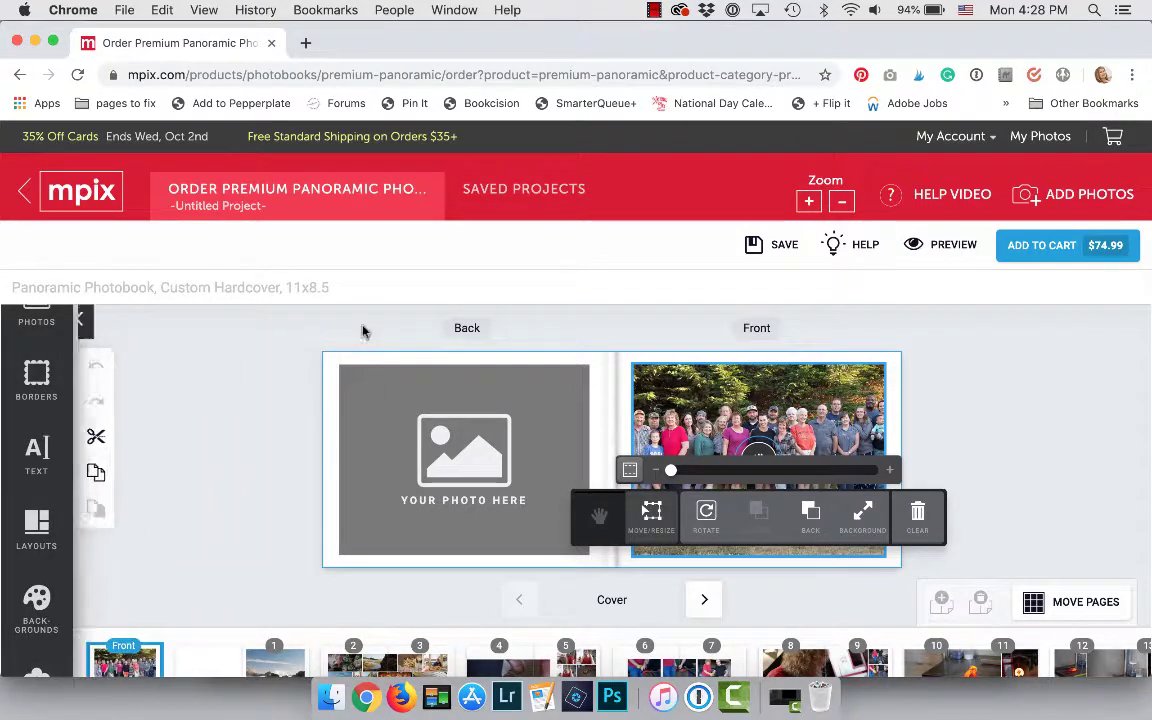
{"action": "scroll", "coordinate": [237, 508], "scroll_direction": "down", "scroll_amount": 2}
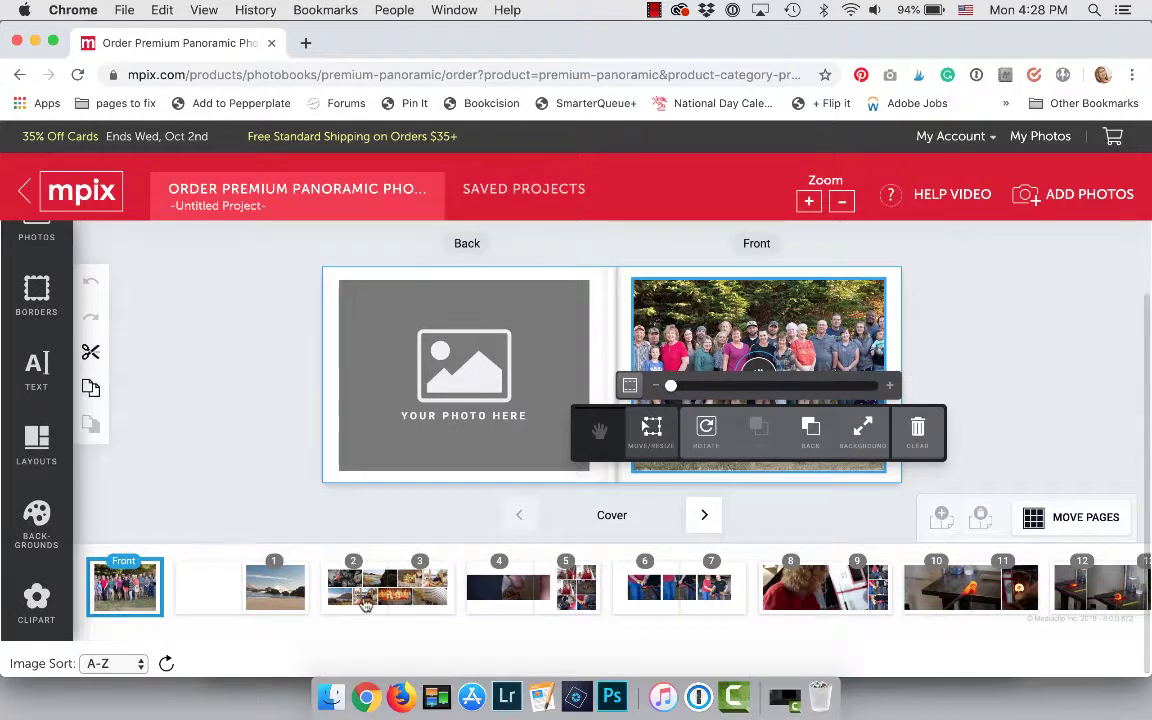
Insert a blank two-page spread directly after page 1 of the book.
{"action": "scroll", "coordinate": [380, 590], "scroll_direction": "right", "scroll_amount": 10}
{"action": "scroll", "coordinate": [417, 583], "scroll_direction": "left", "scroll_amount": 10}
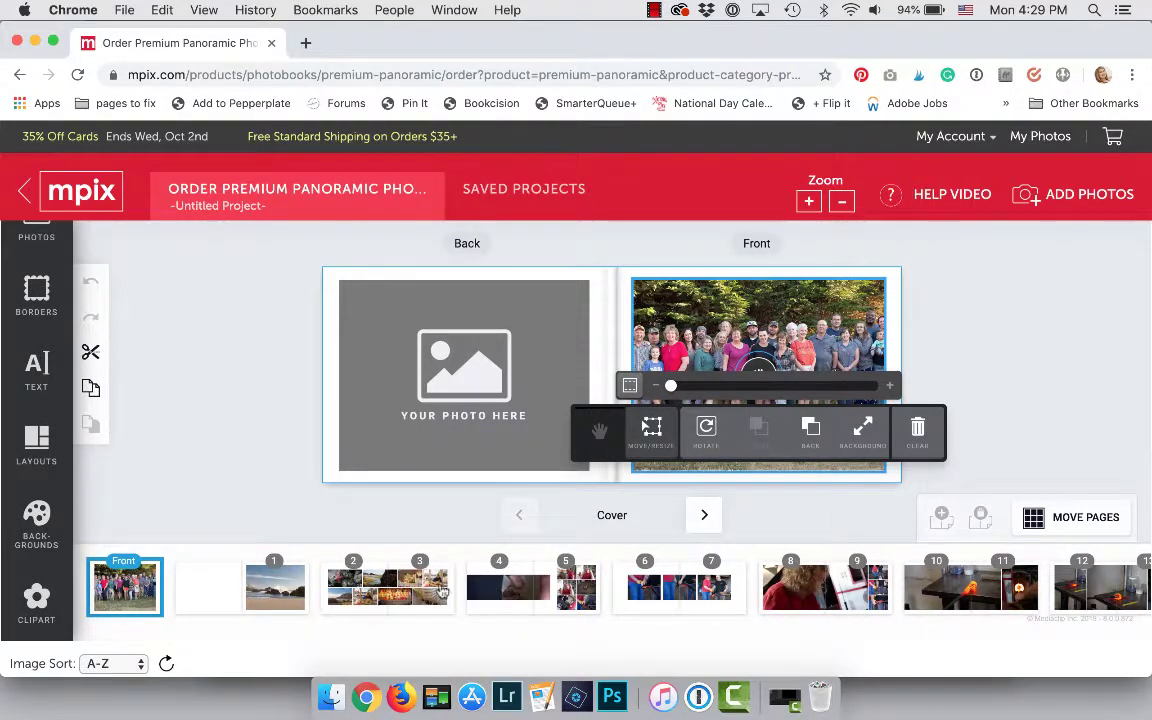
{"action": "left_click", "coordinate": [425, 590]}
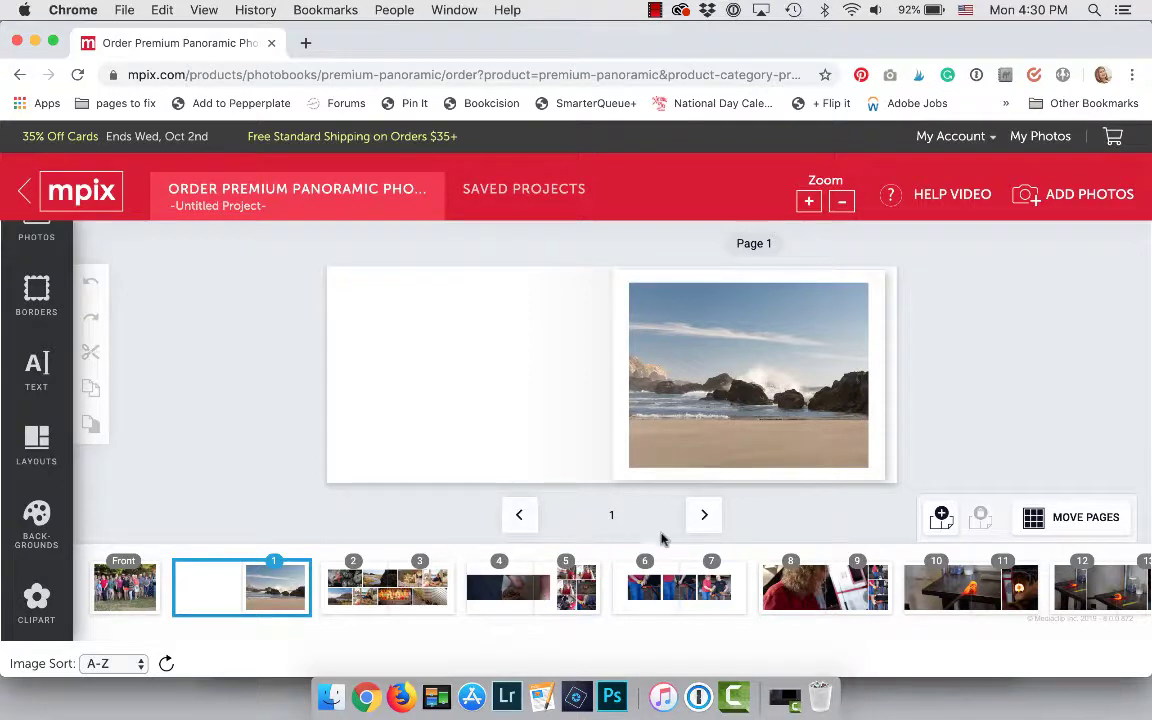
{"action": "left_click", "coordinate": [941, 517]}
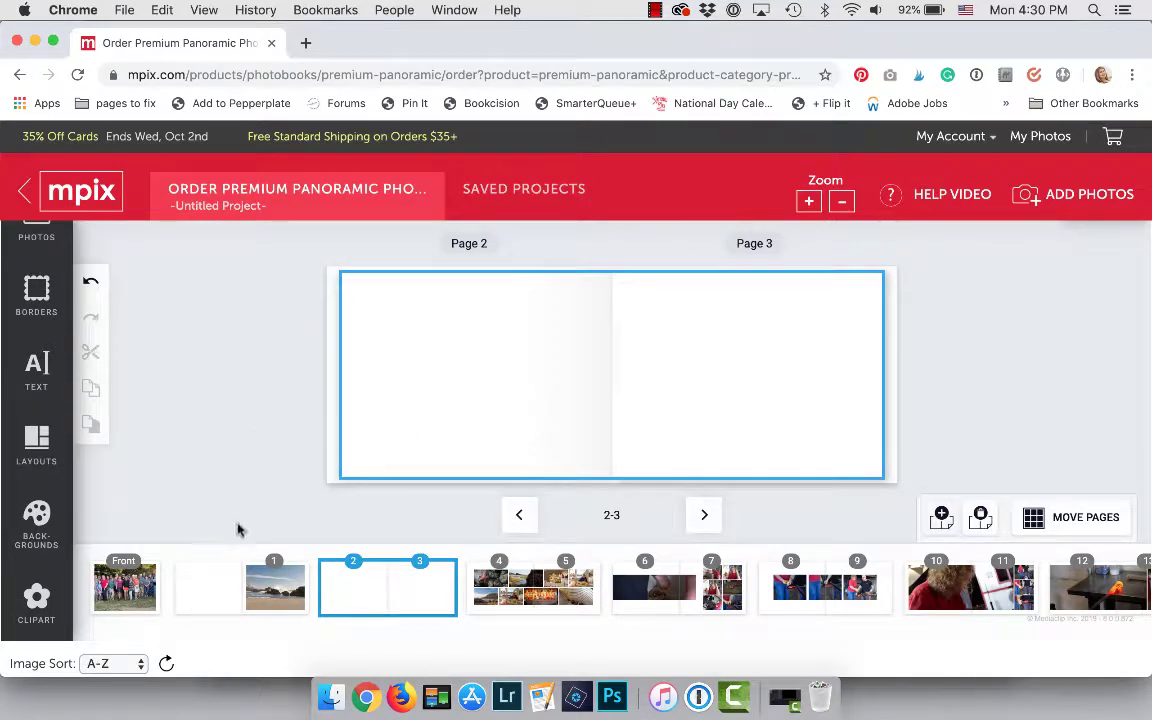
Apply the One Photo spread layout whose single photo box fills all of pages 2 and 3.
{"action": "left_click", "coordinate": [124, 587]}
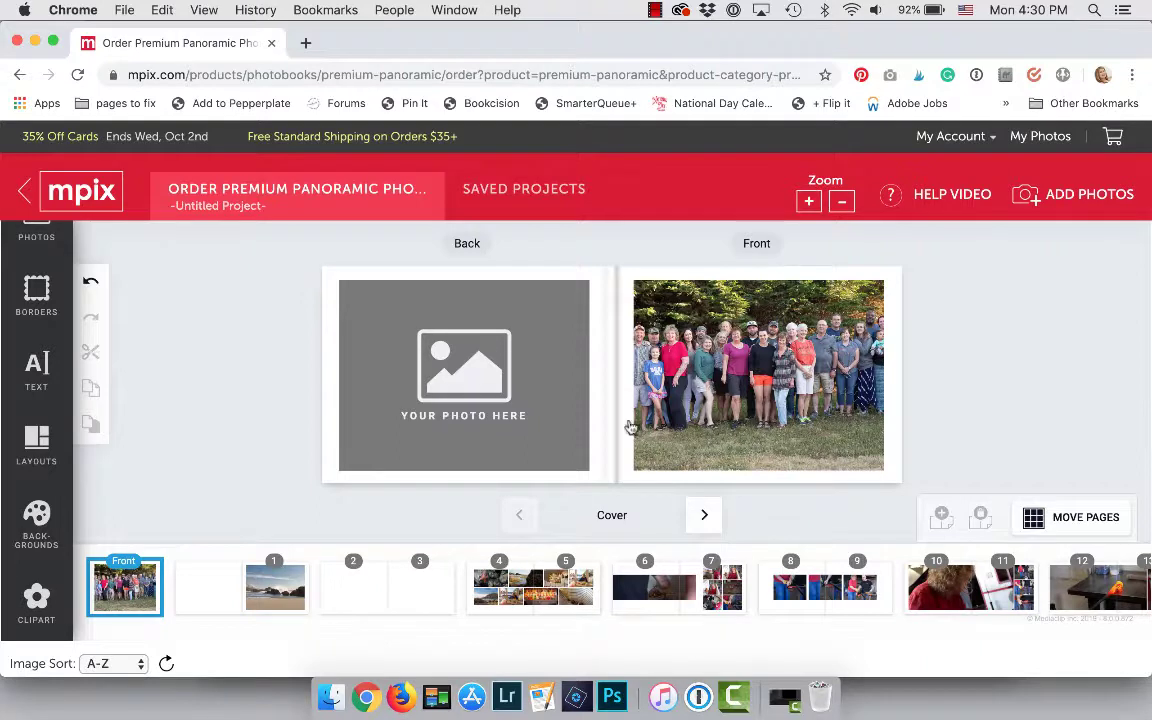
{"action": "left_click", "coordinate": [403, 592]}
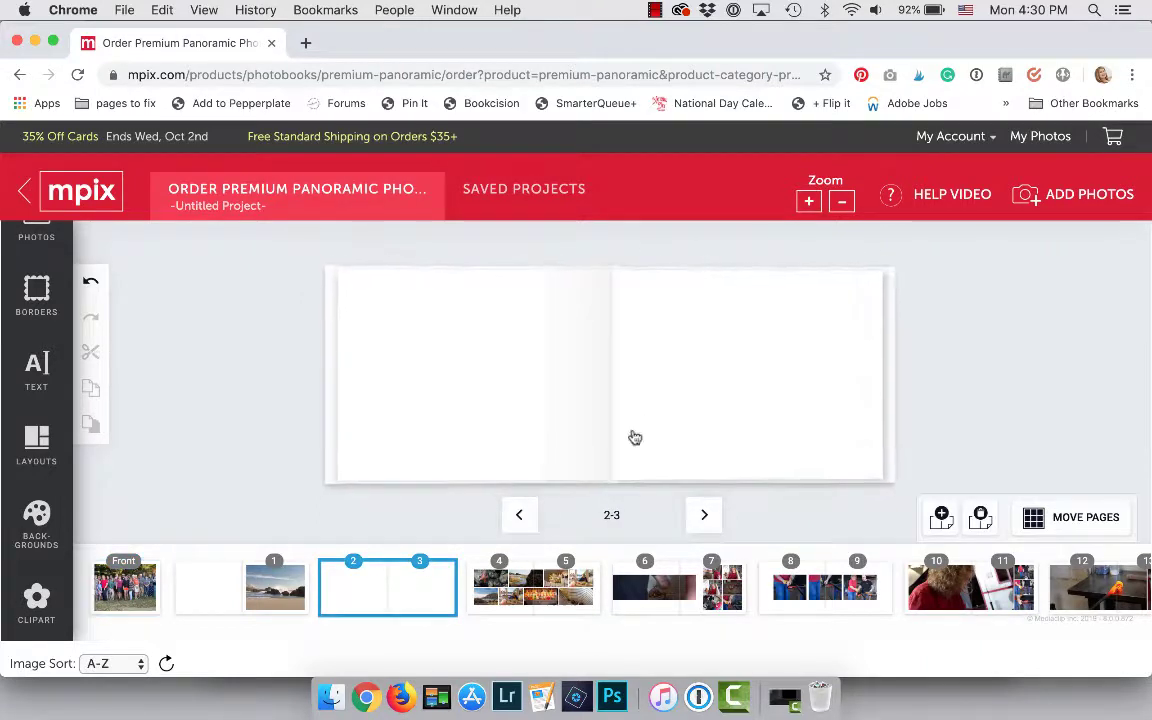
{"action": "left_click", "coordinate": [36, 443]}
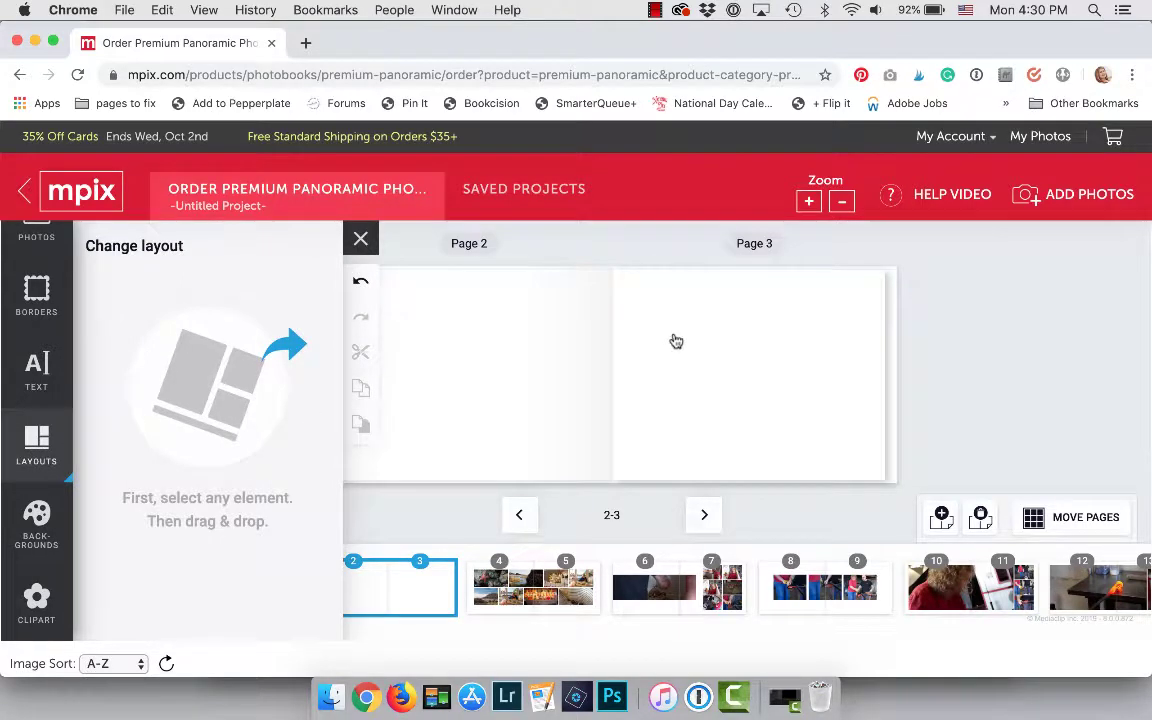
{"action": "left_click", "coordinate": [602, 373]}
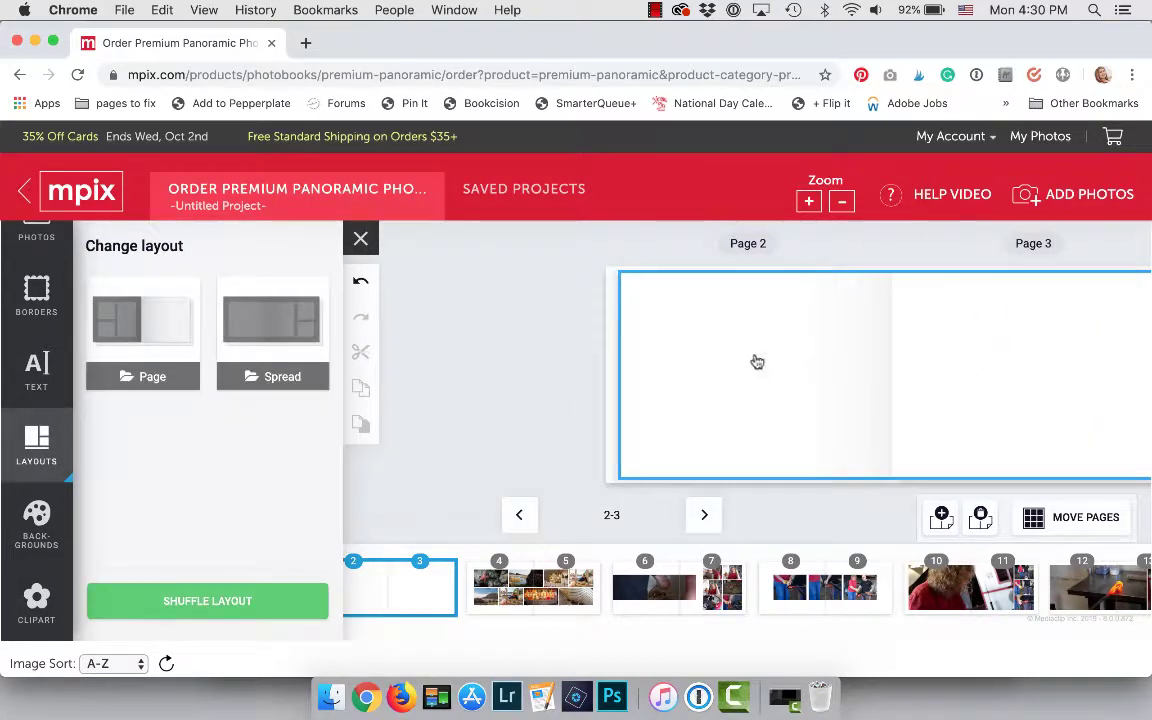
{"action": "left_click", "coordinate": [283, 351]}
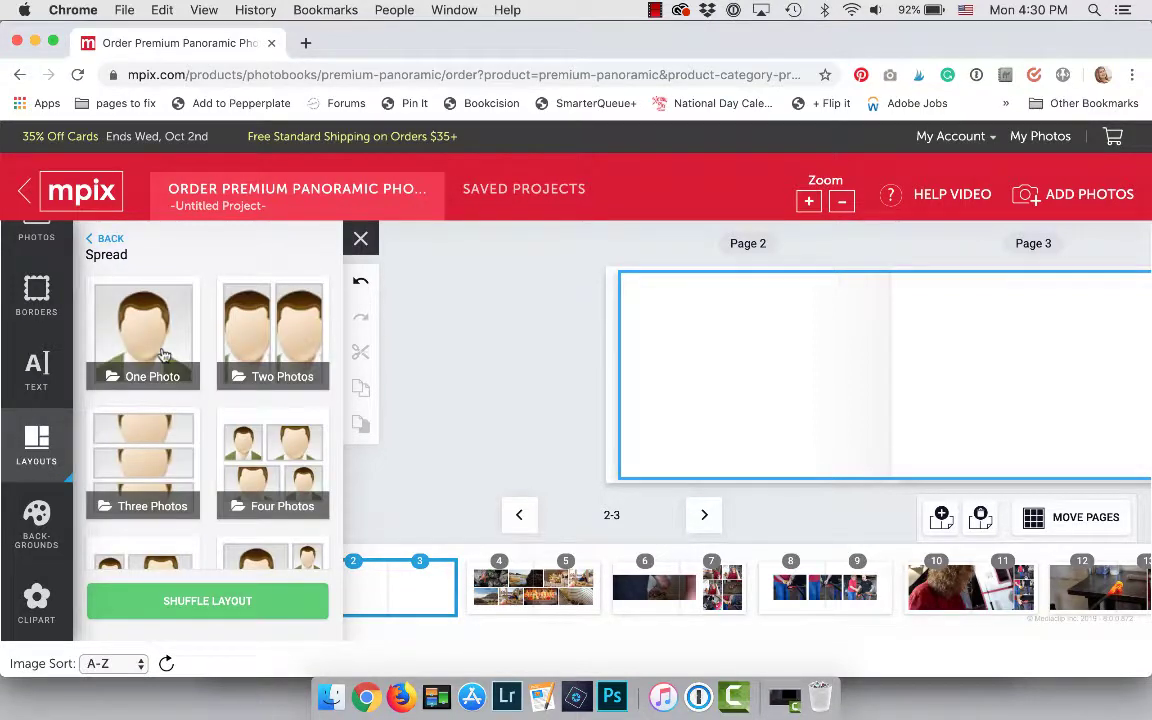
{"action": "scroll", "coordinate": [243, 383], "scroll_direction": "down", "scroll_amount": 3}
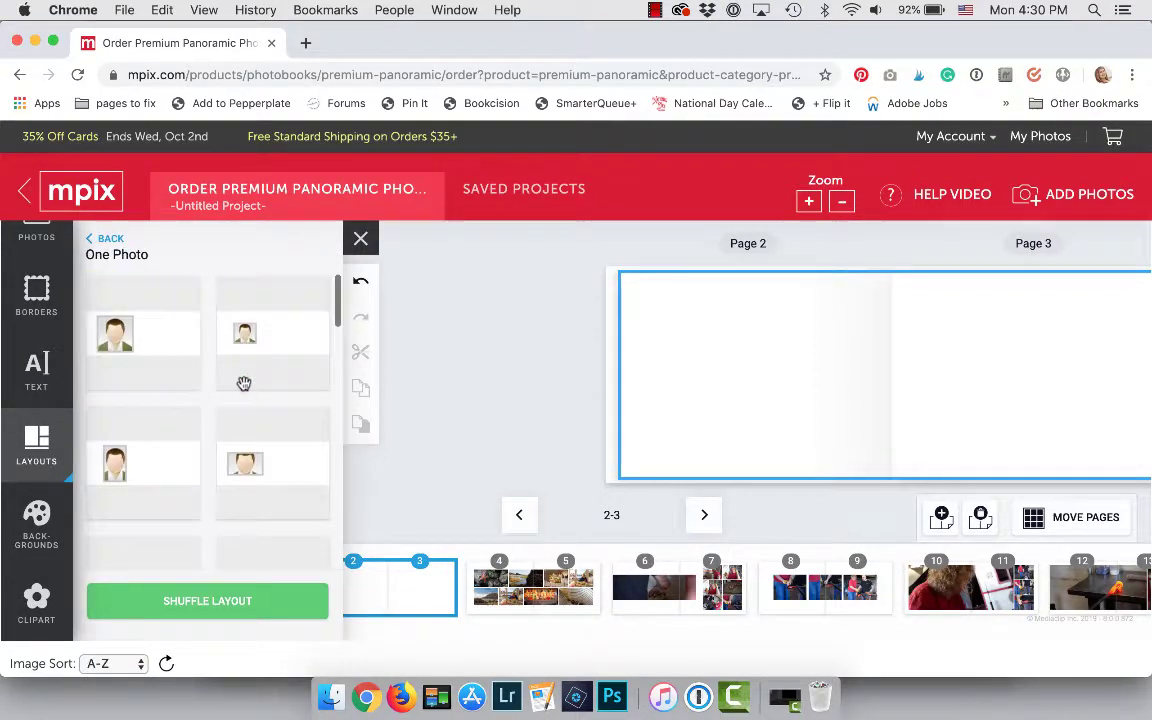
{"action": "scroll", "coordinate": [243, 383], "scroll_direction": "down", "scroll_amount": 3}
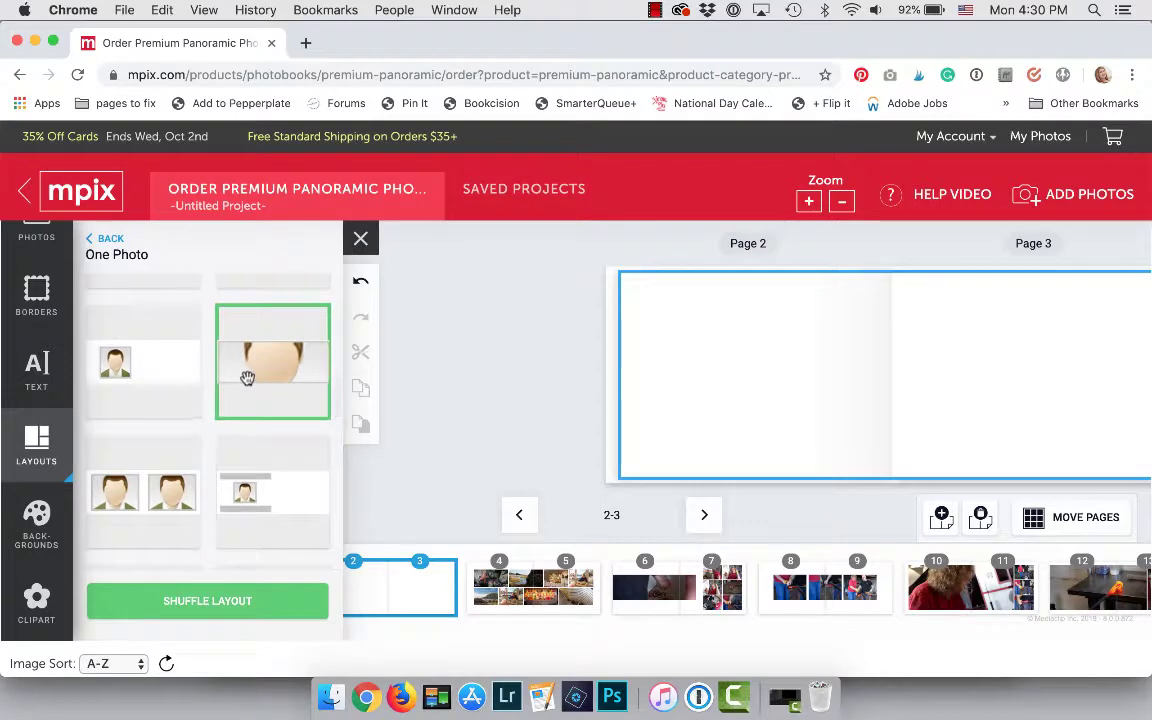
{"action": "left_click", "coordinate": [247, 378]}
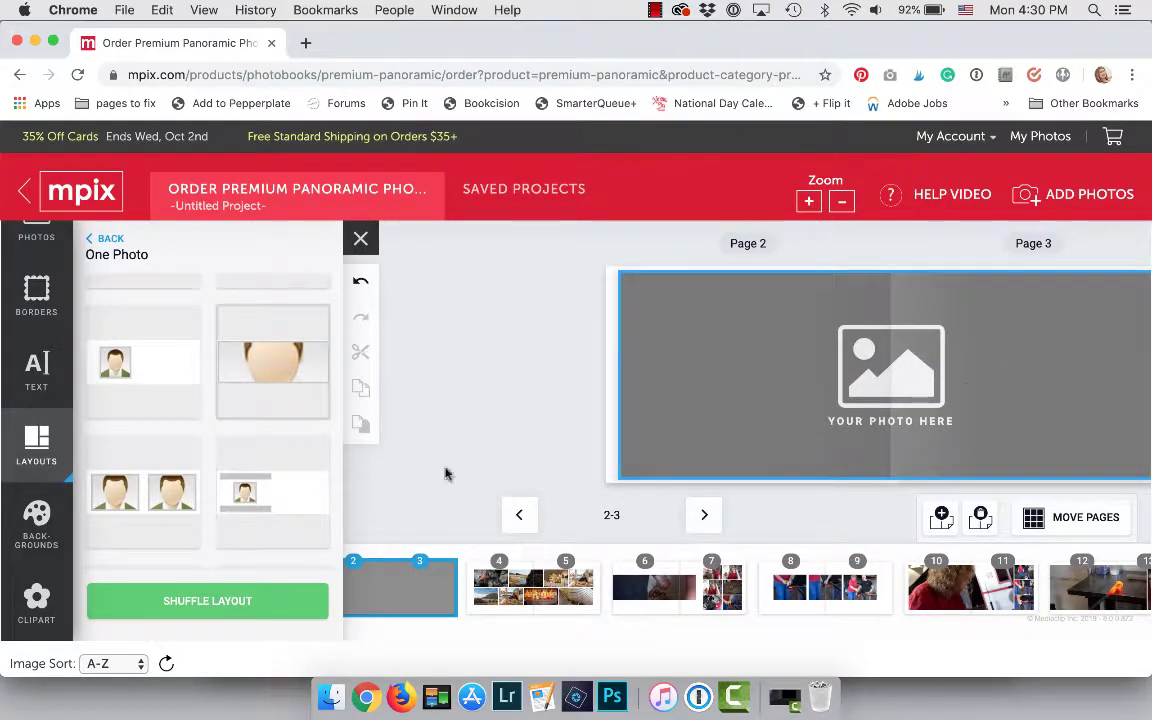
{"action": "left_click", "coordinate": [361, 238]}
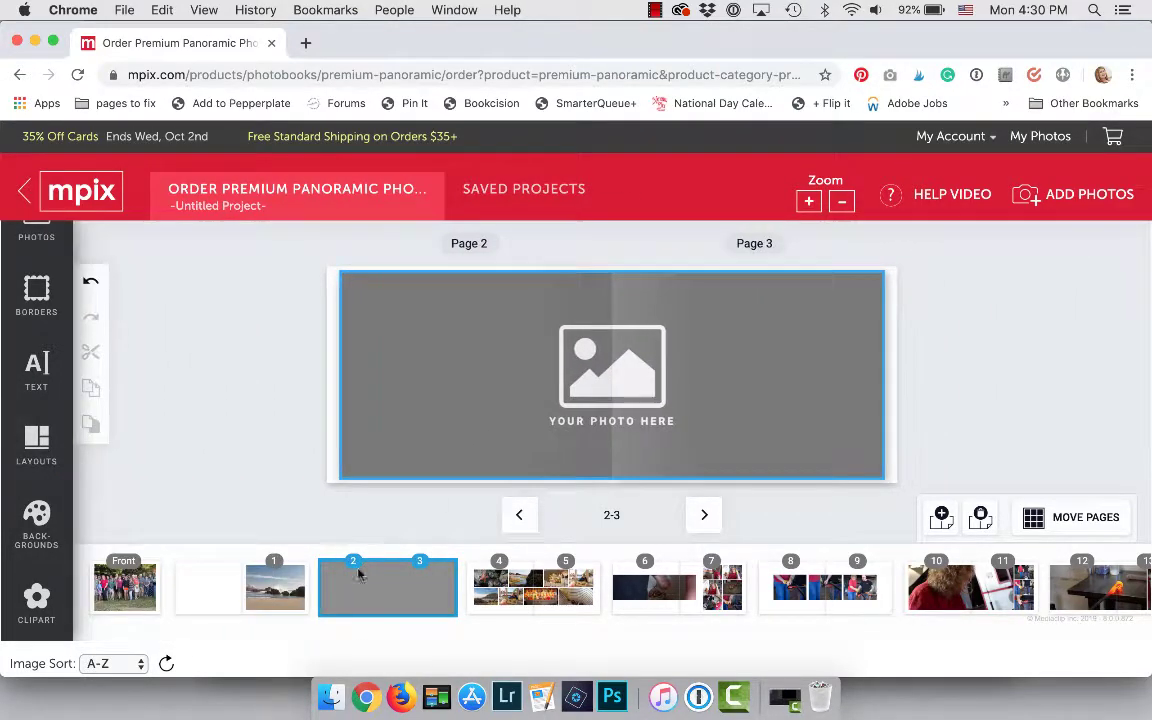
Place the large group photo from the Mpix Default Album into the empty photo box across pages 2 and 3.
{"action": "left_click", "coordinate": [36, 240]}
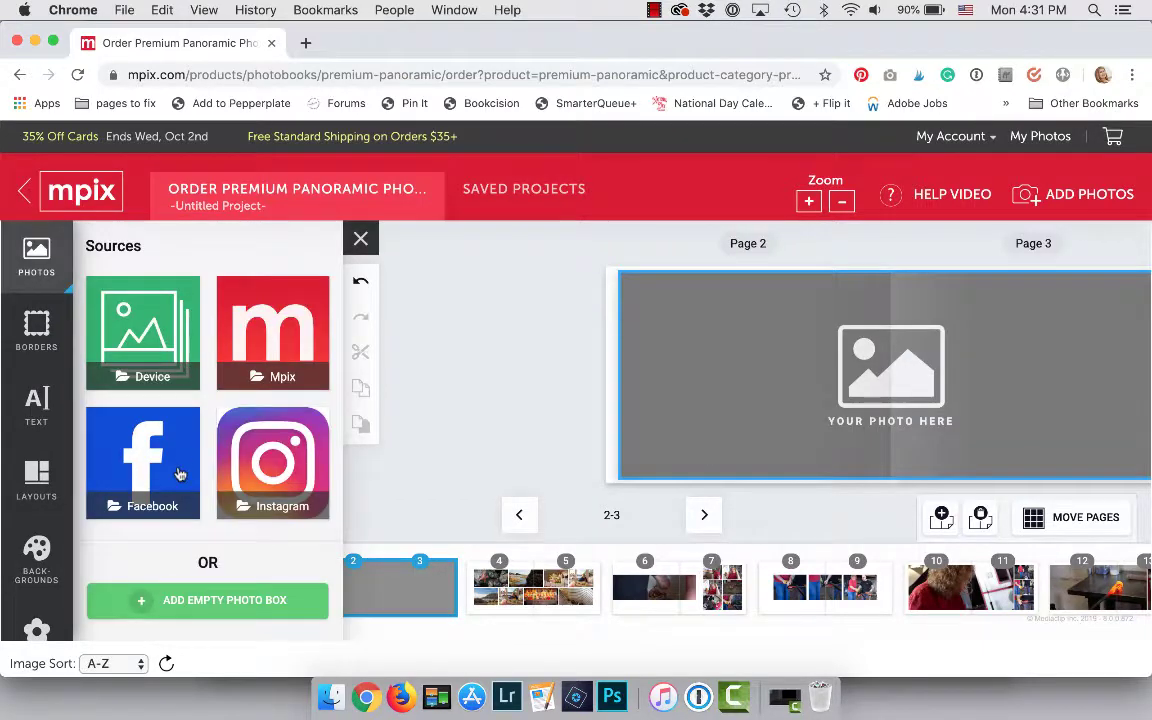
{"action": "left_click", "coordinate": [238, 334]}
{"action": "left_click", "coordinate": [166, 355]}
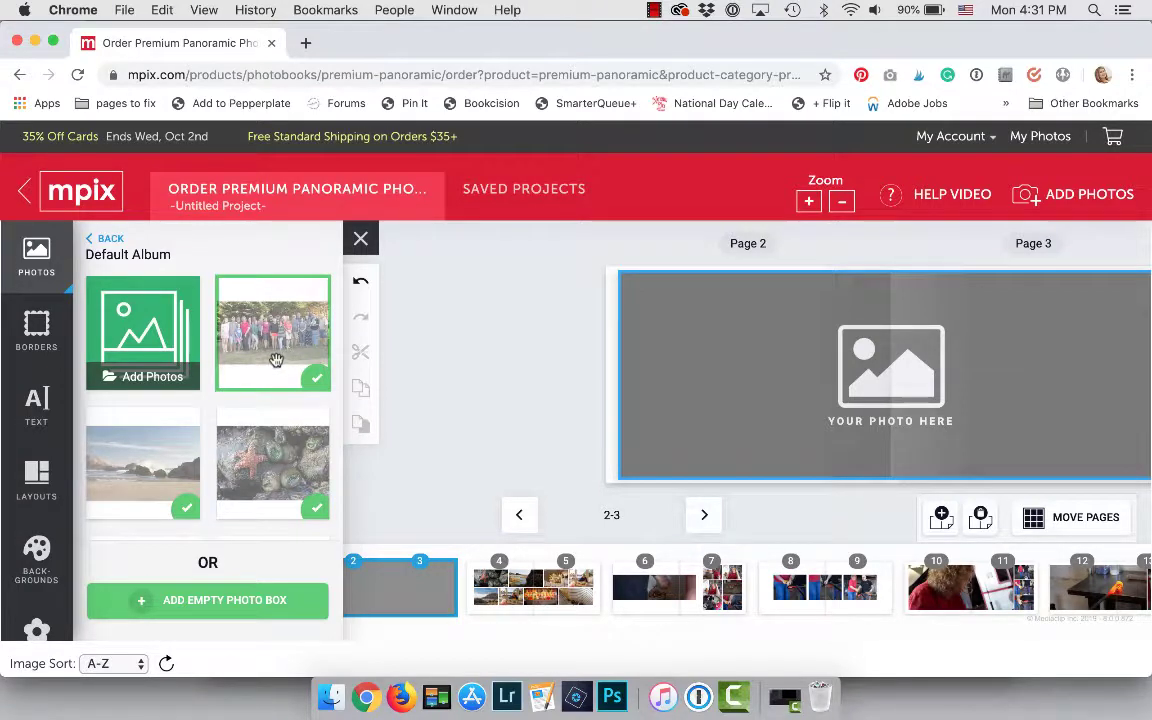
{"action": "left_click_drag", "start_coordinate": [312, 345], "coordinate": [904, 357]}
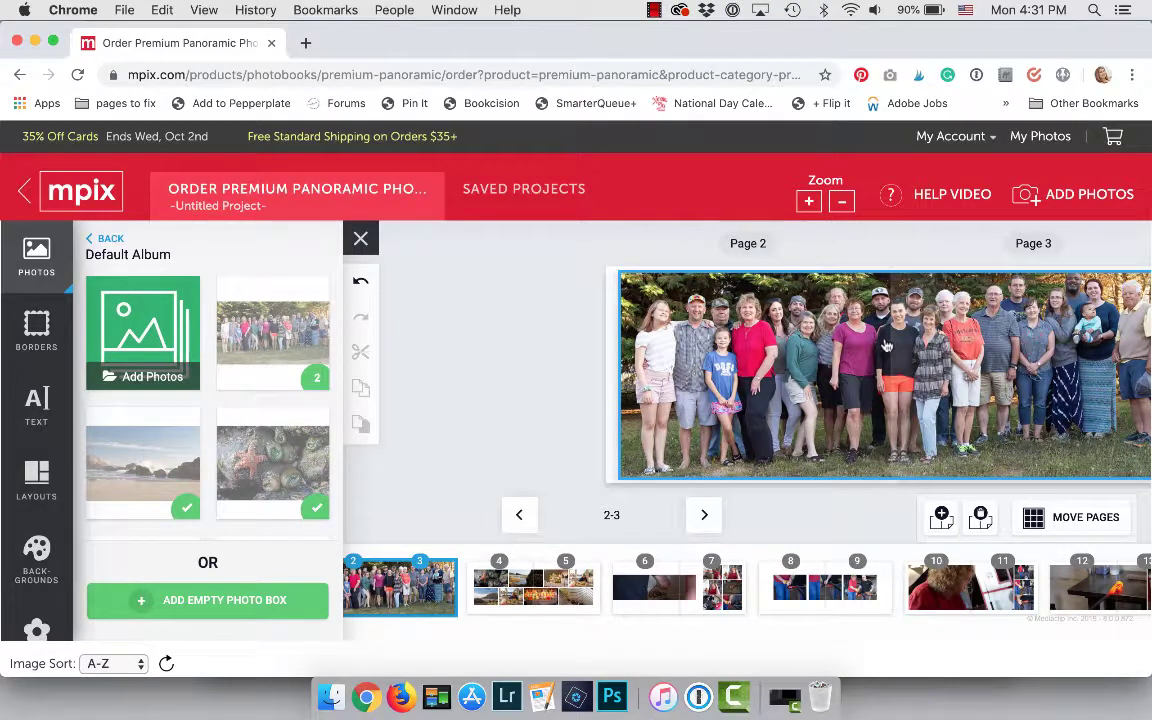
{"action": "left_click", "coordinate": [886, 352]}
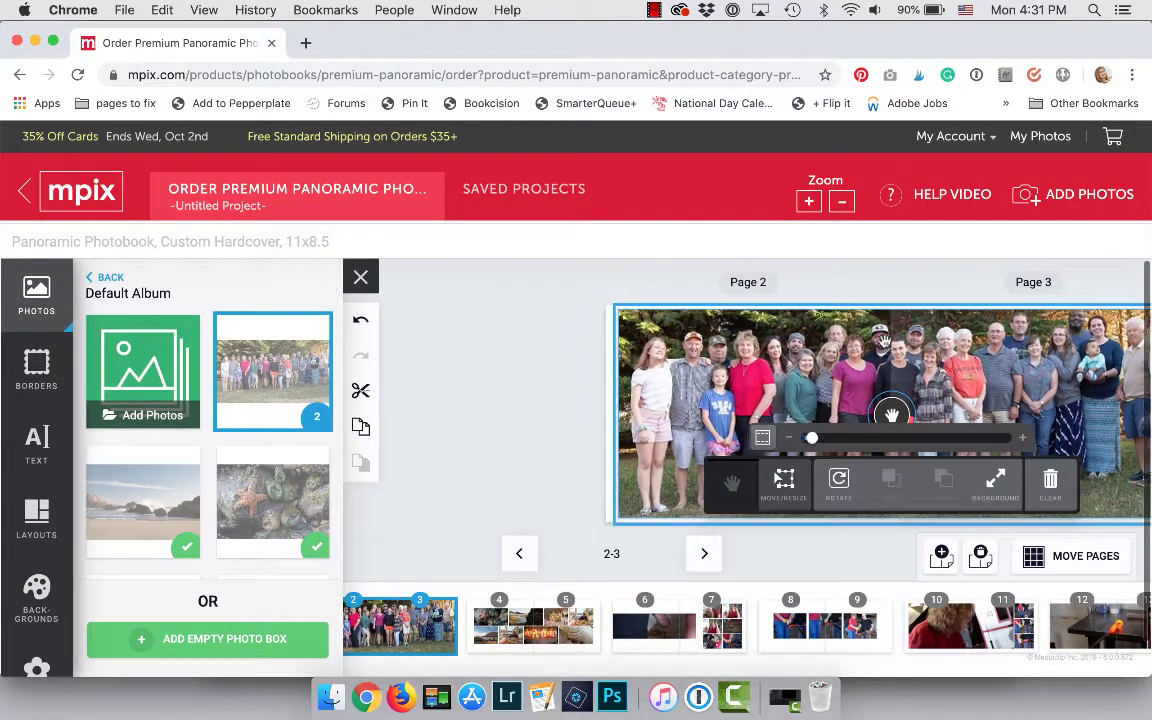
{"action": "left_click", "coordinate": [360, 277]}
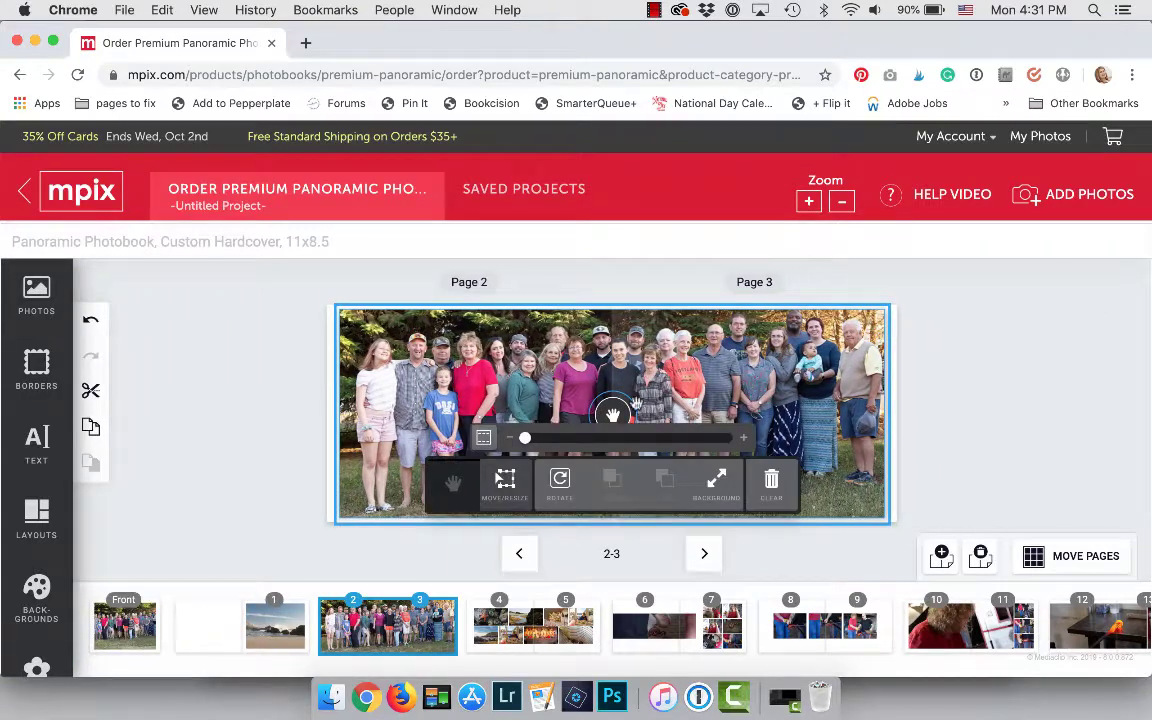
Adjust the vertical position and zoom of the group photo within the pages 2-3 spread, and try the Move/Resize mode.
{"action": "left_click_drag", "start_coordinate": [615, 408], "coordinate": [617, 396]}
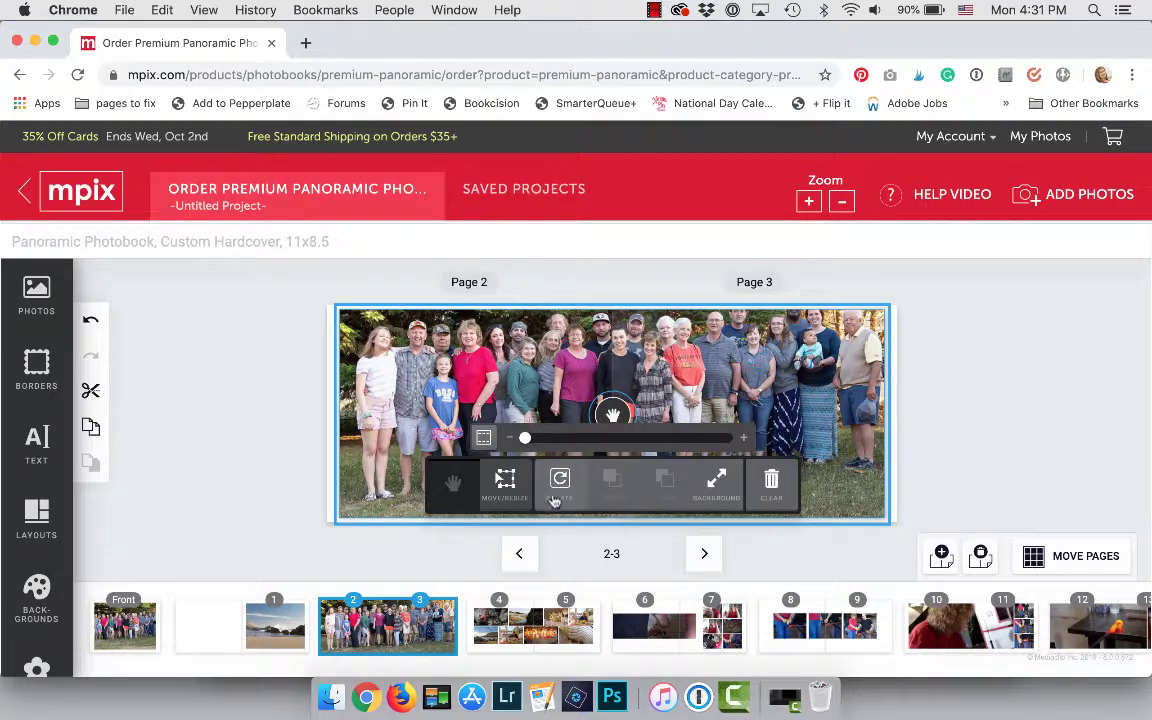
{"action": "left_click_drag", "start_coordinate": [656, 390], "coordinate": [656, 406]}
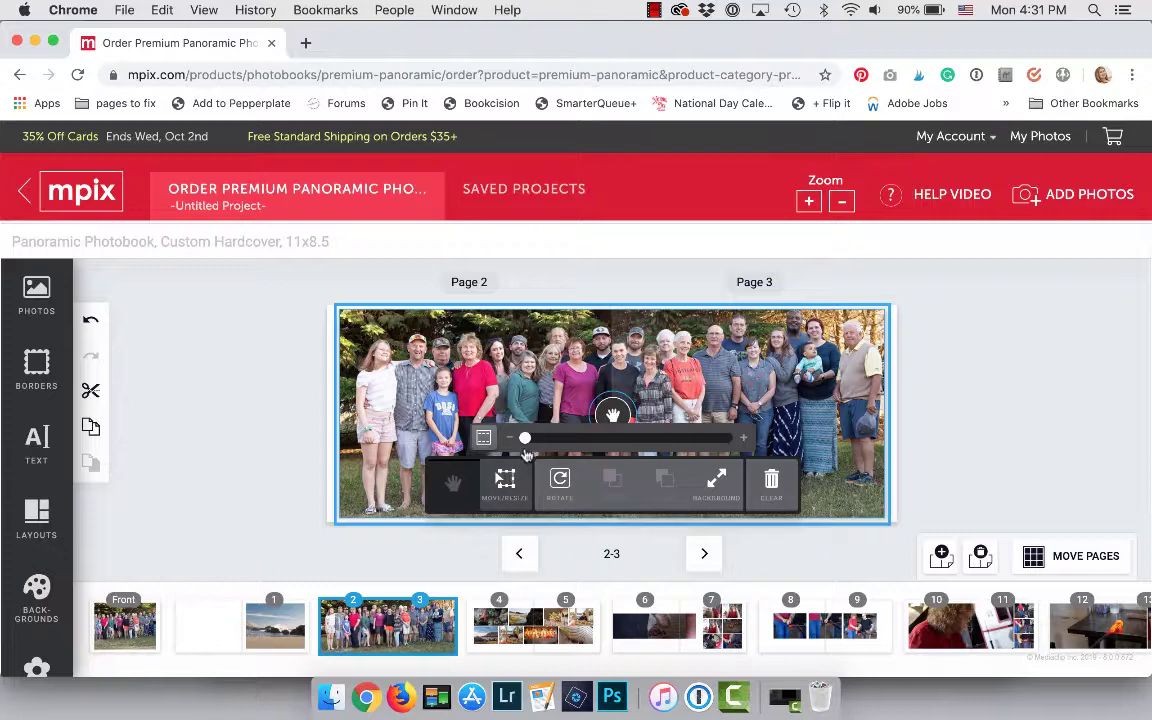
{"action": "mouse_move", "coordinate": [525, 438]}
{"action": "left_mouse_down"}
{"action": "mouse_move", "coordinate": [611, 448]}
{"action": "mouse_move", "coordinate": [528, 446]}
{"action": "left_mouse_up"}
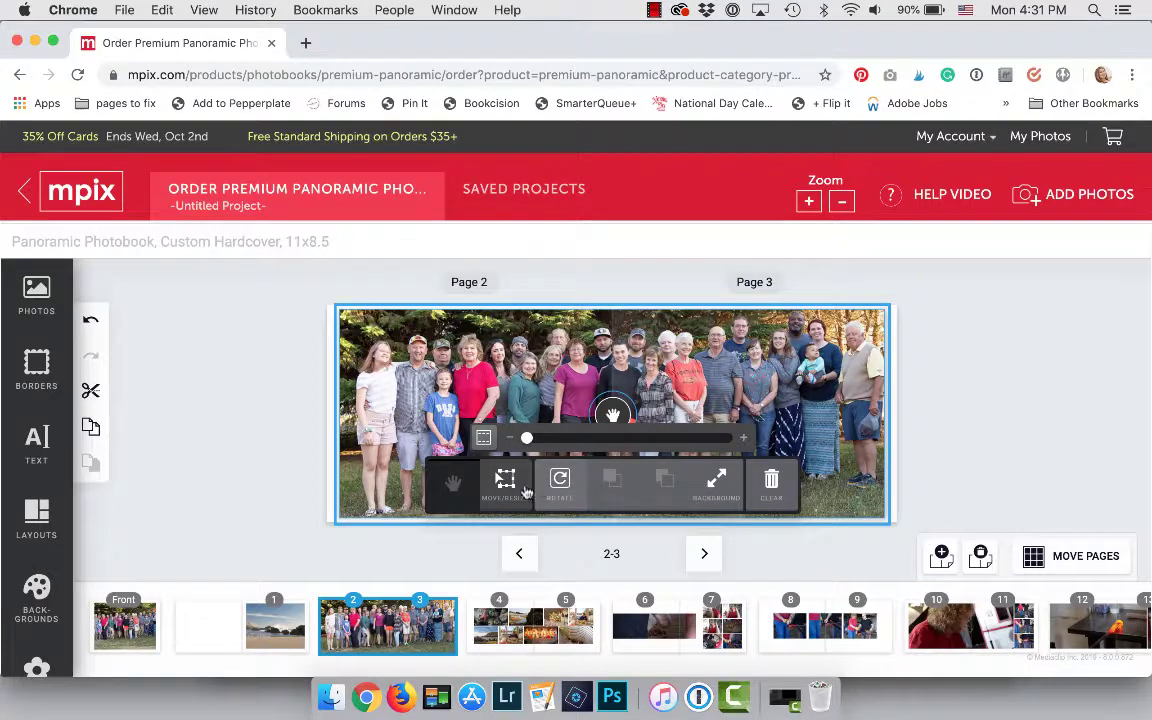
{"action": "left_click", "coordinate": [507, 488]}
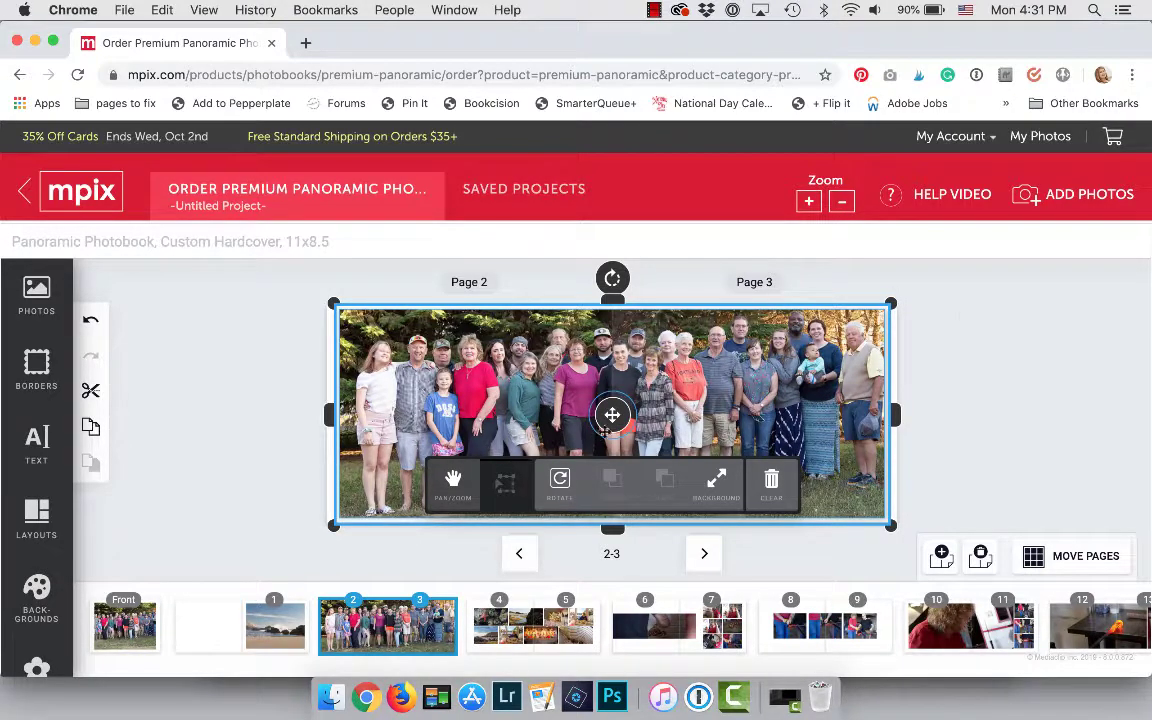
{"action": "left_click_drag", "start_coordinate": [873, 318], "coordinate": [801, 360]}
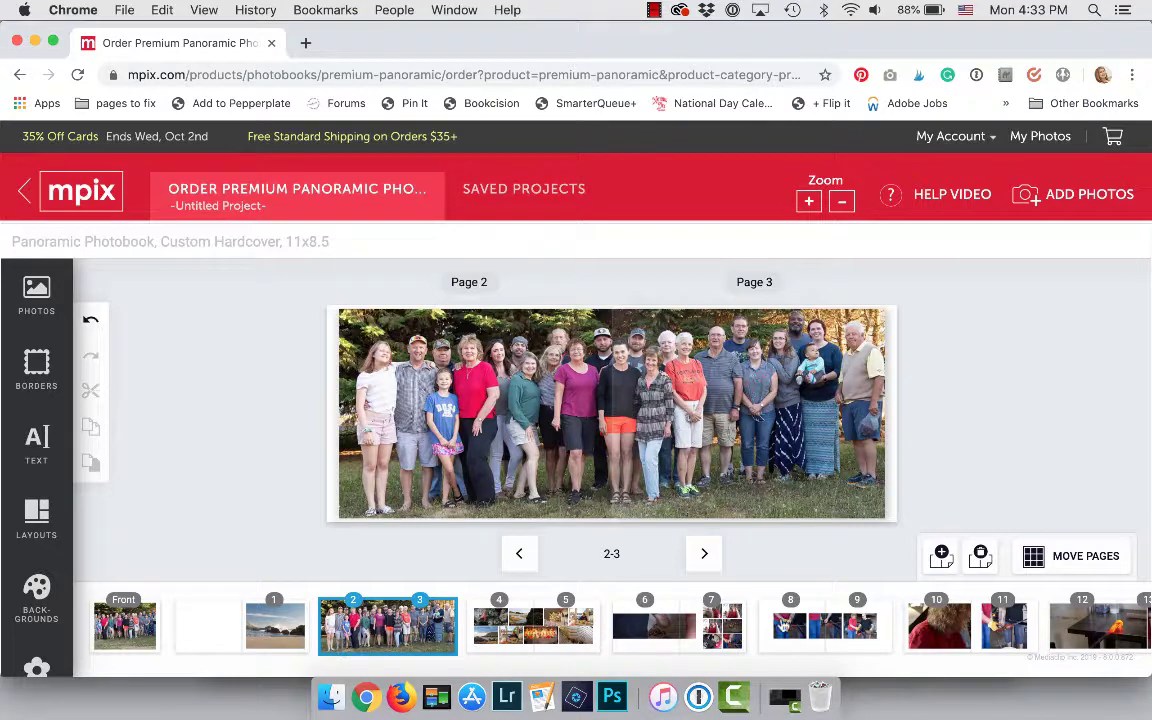
Apply the first One Photo page layout, with a large square photo, to page 8.
{"action": "left_click", "coordinate": [831, 630]}
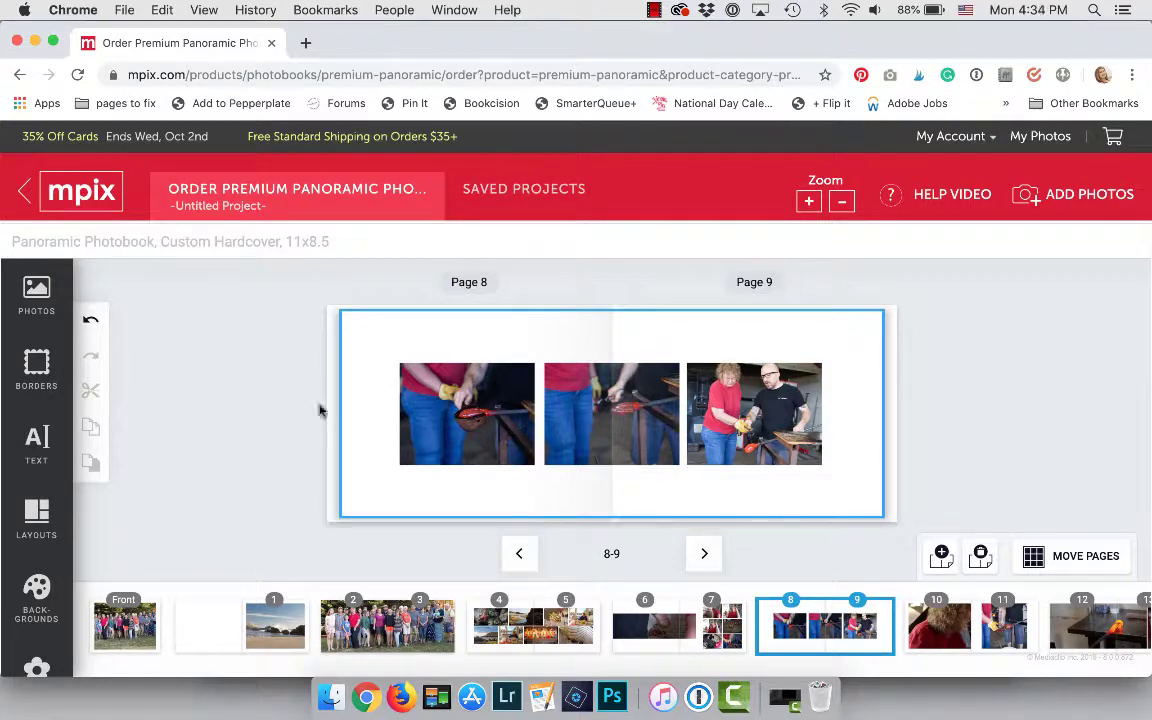
{"action": "left_click", "coordinate": [33, 520]}
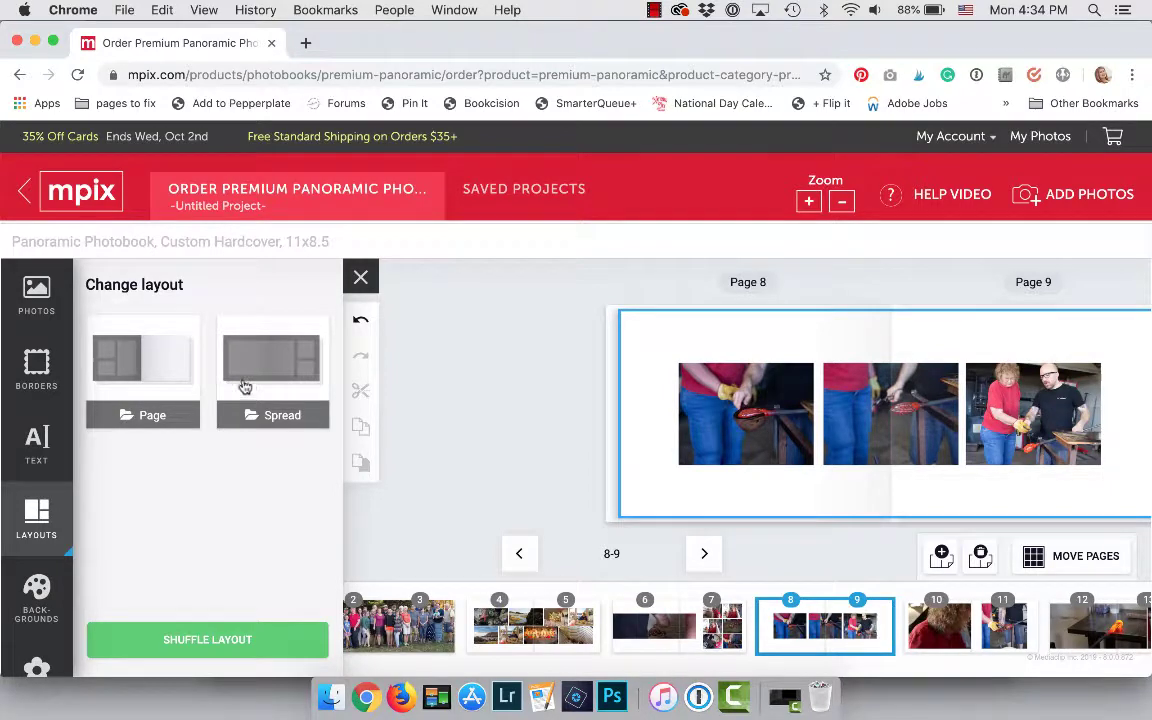
{"action": "left_click", "coordinate": [172, 369]}
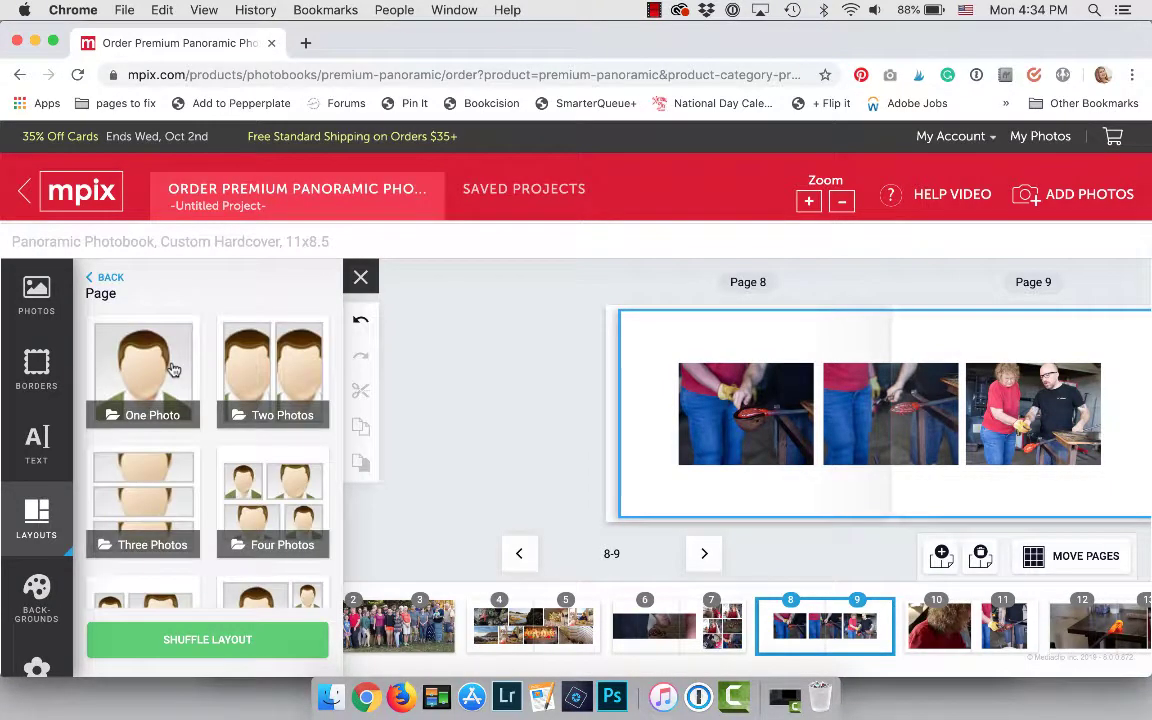
{"action": "left_click", "coordinate": [155, 374]}
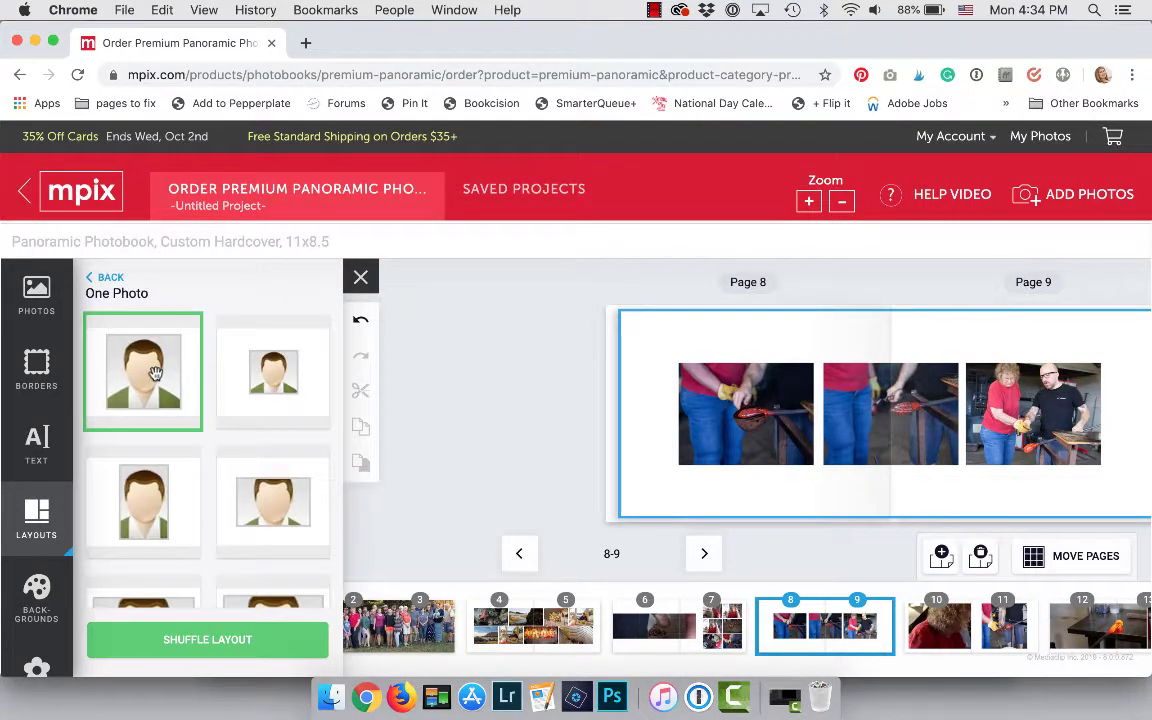
{"action": "left_click", "coordinate": [155, 374]}
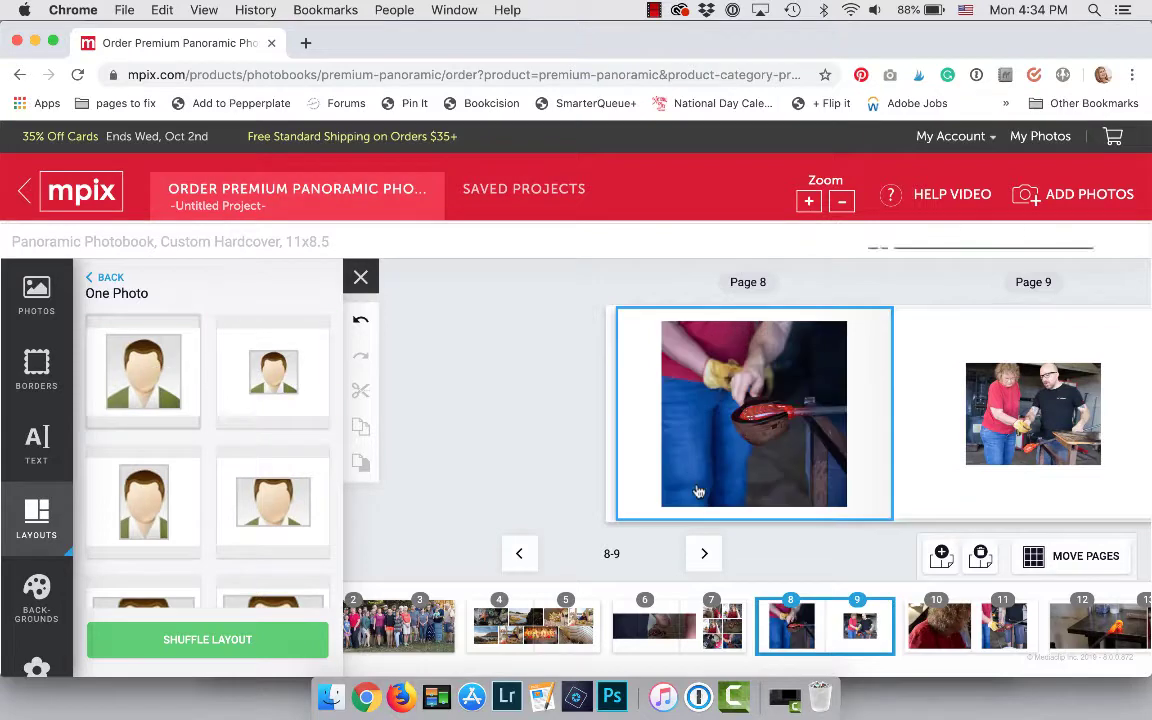
Try to zoom out the glassblowing photo inside its box on page 8, and close the layout options.
{"action": "left_click", "coordinate": [721, 408]}
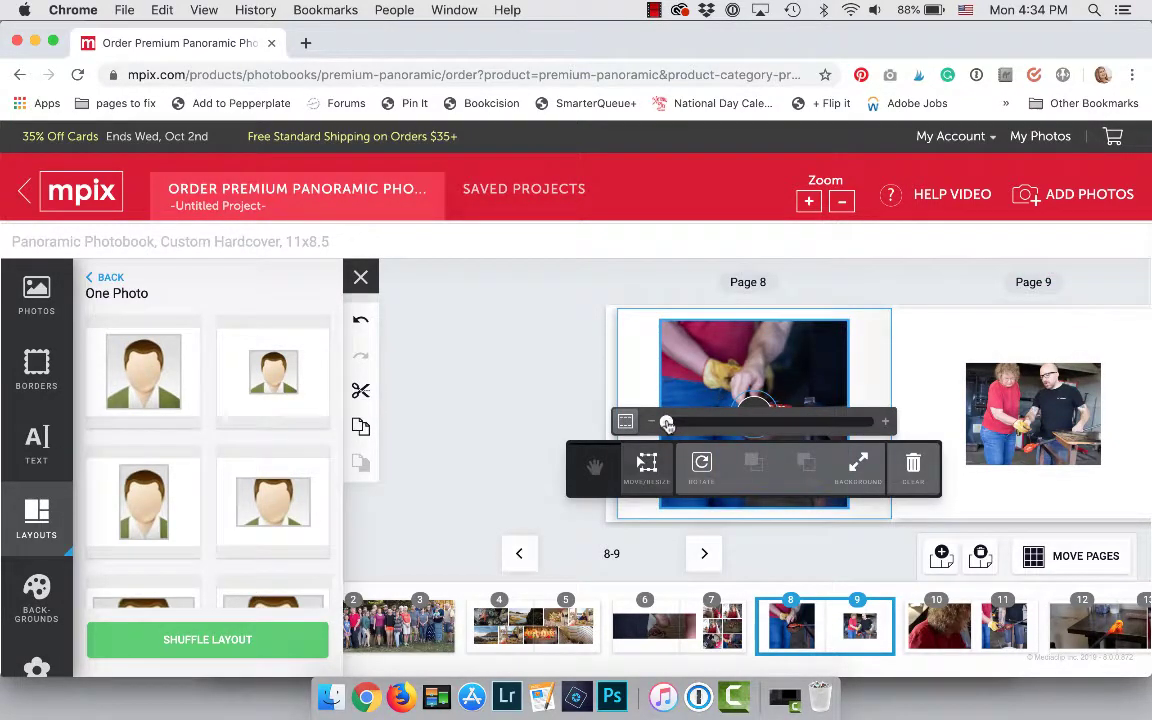
{"action": "mouse_move", "coordinate": [667, 424]}
{"action": "left_mouse_down"}
{"action": "mouse_move", "coordinate": [717, 421]}
{"action": "mouse_move", "coordinate": [658, 420]}
{"action": "left_mouse_up"}
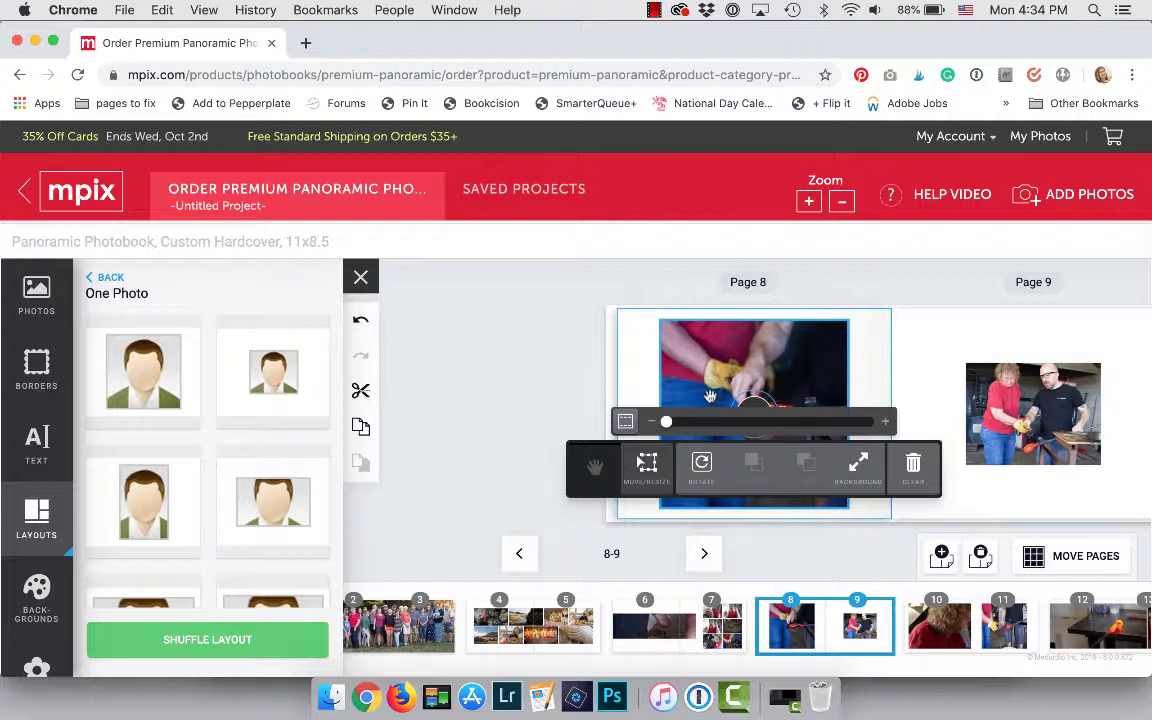
{"action": "left_click", "coordinate": [615, 388]}
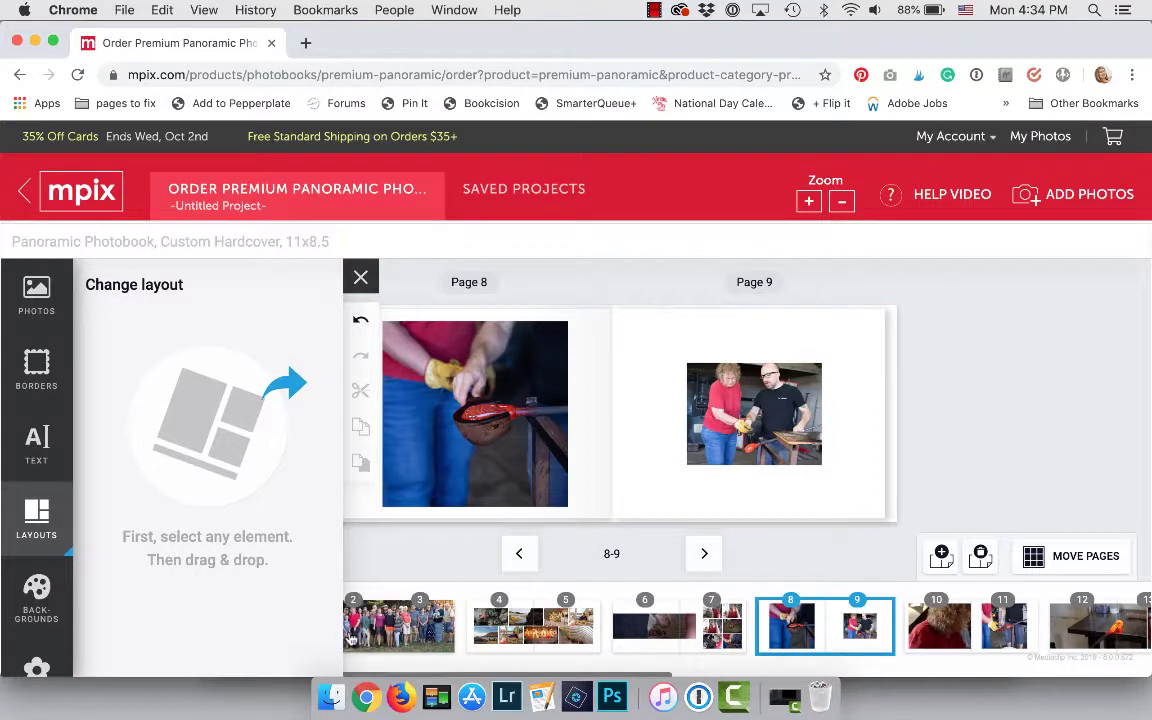
{"action": "left_click", "coordinate": [360, 277]}
Return to page 1 and look through the Default Album photos down to the end of the album.
{"action": "left_click", "coordinate": [262, 622]}
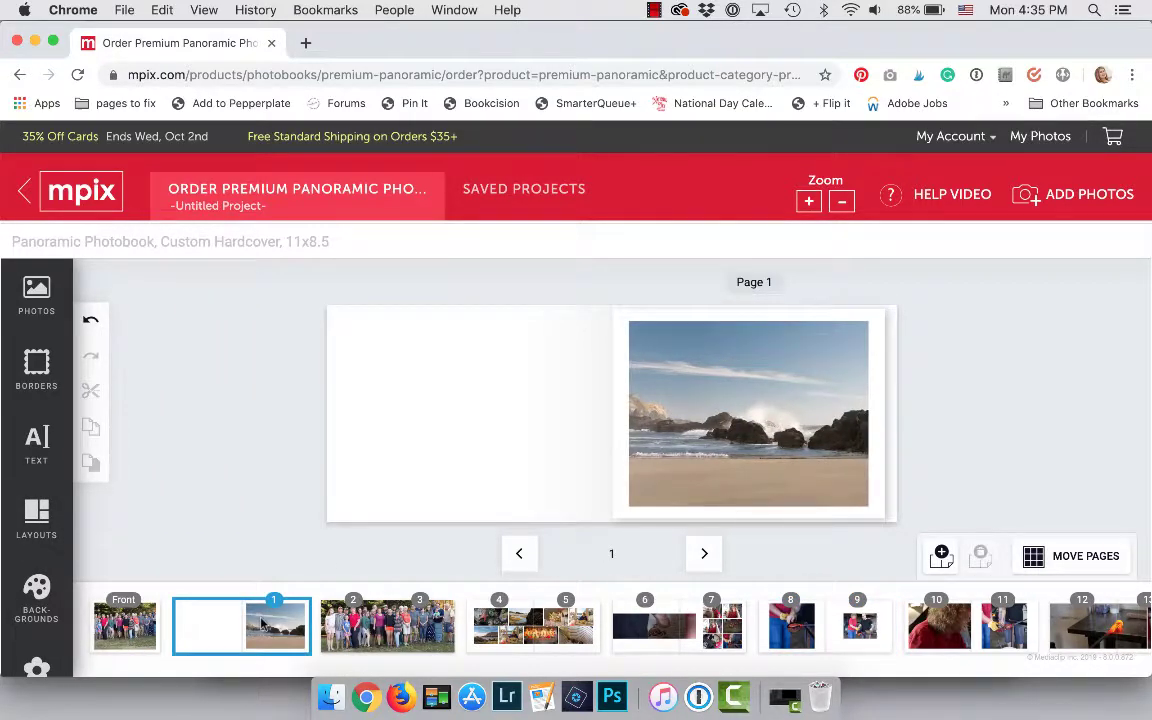
{"action": "left_click", "coordinate": [33, 313]}
{"action": "scroll", "coordinate": [103, 480], "scroll_direction": "down", "scroll_amount": 5}
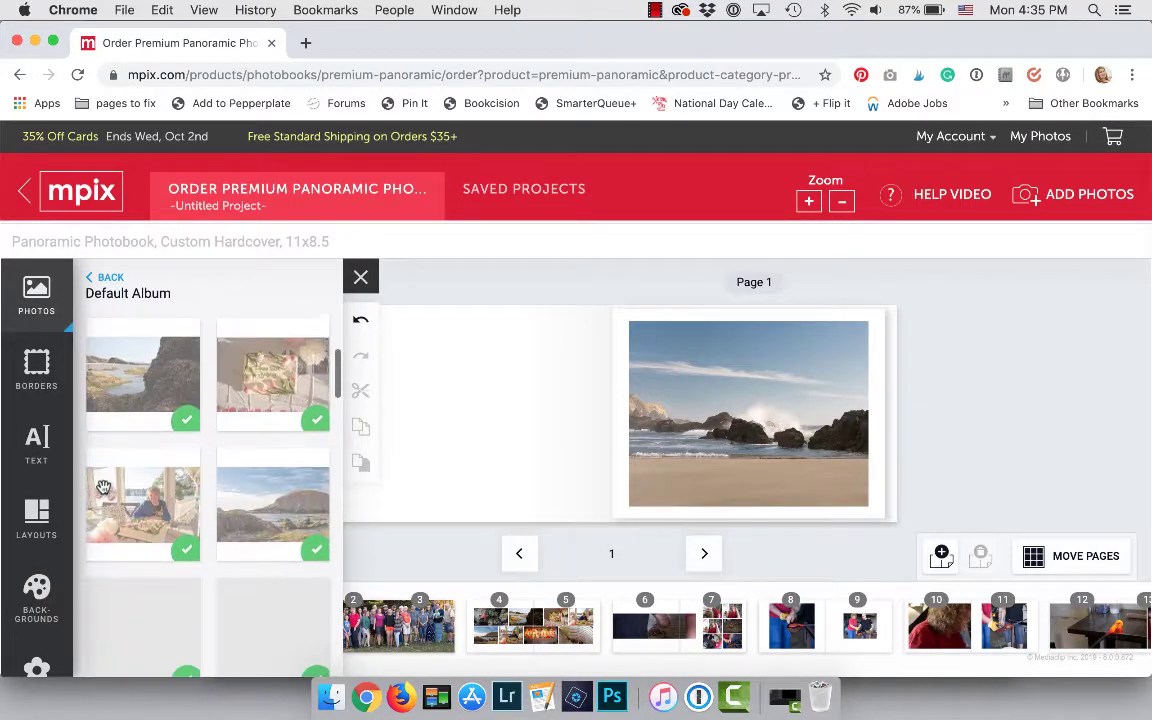
{"action": "scroll", "coordinate": [104, 488], "scroll_direction": "down", "scroll_amount": 5}
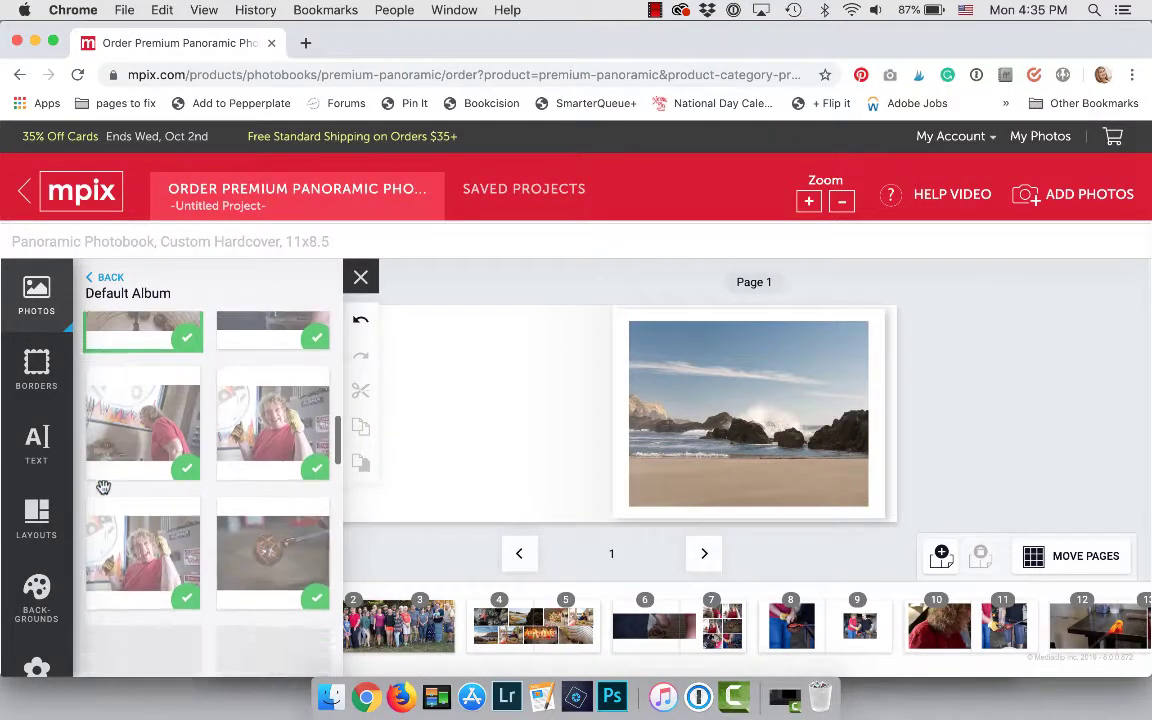
{"action": "scroll", "coordinate": [103, 490], "scroll_direction": "down", "scroll_amount": 10}
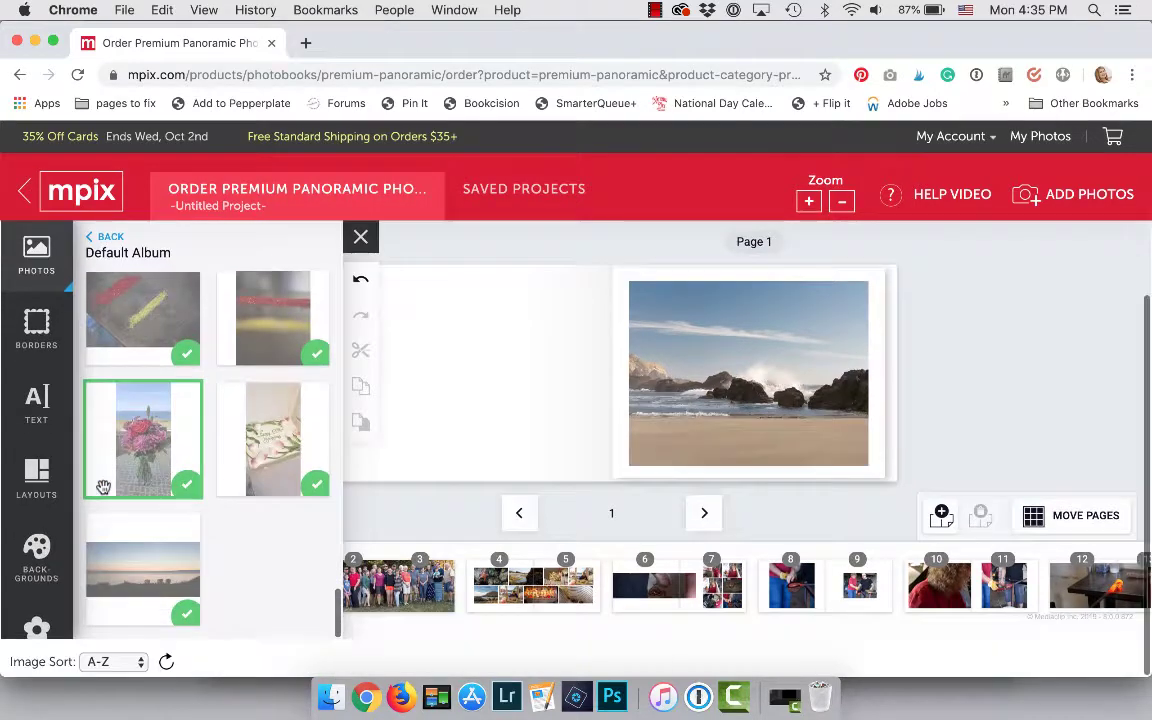
{"action": "right_click", "coordinate": [262, 430]}
{"action": "left_click", "coordinate": [510, 385]}
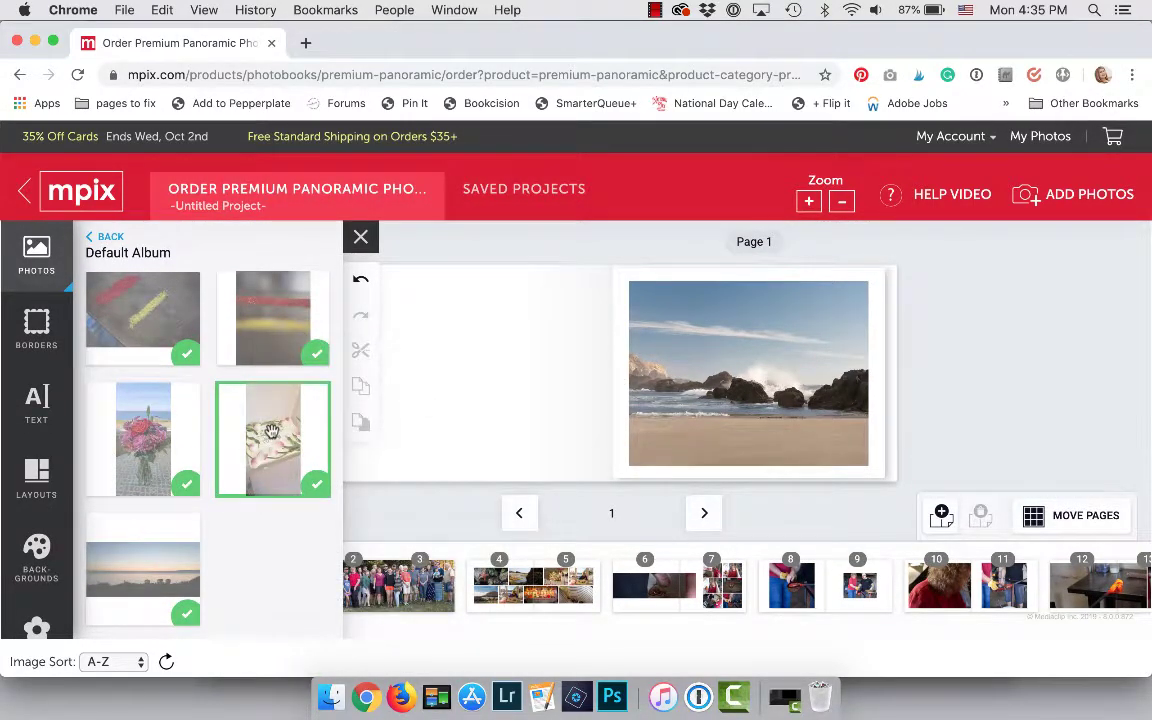
Replace the beach photo on page 1 with the birthday cake photo and shrink its photo box.
{"action": "left_click_drag", "start_coordinate": [272, 430], "coordinate": [745, 390]}
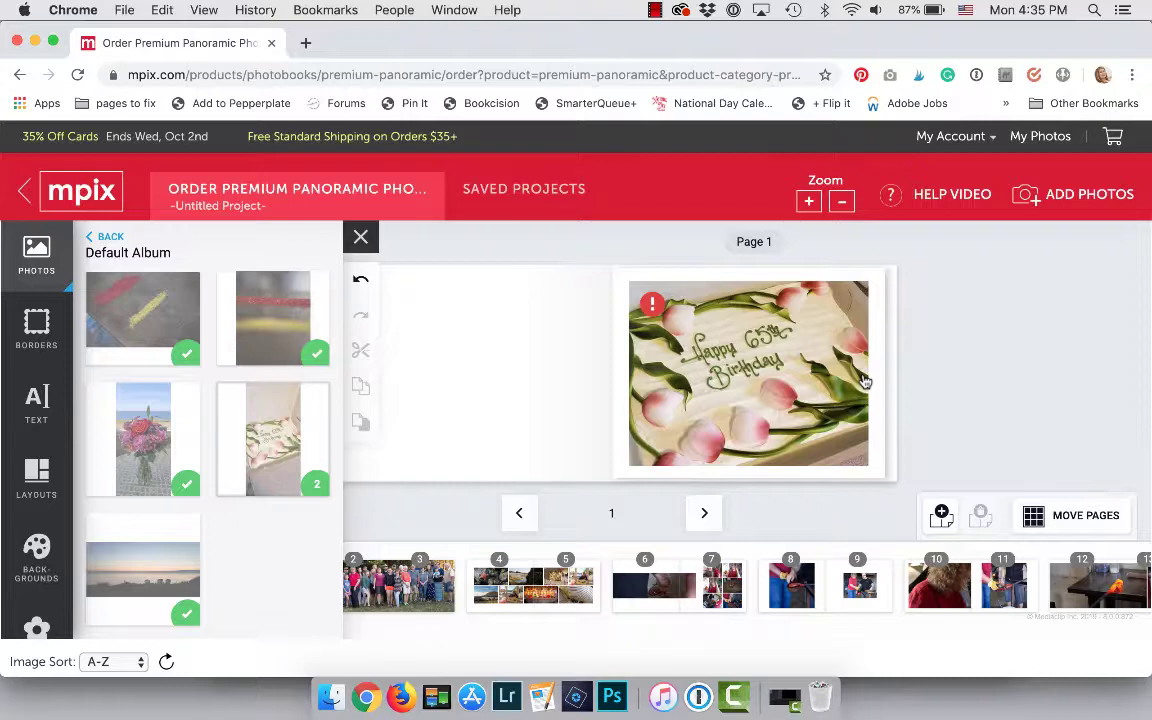
{"action": "left_click", "coordinate": [743, 326]}
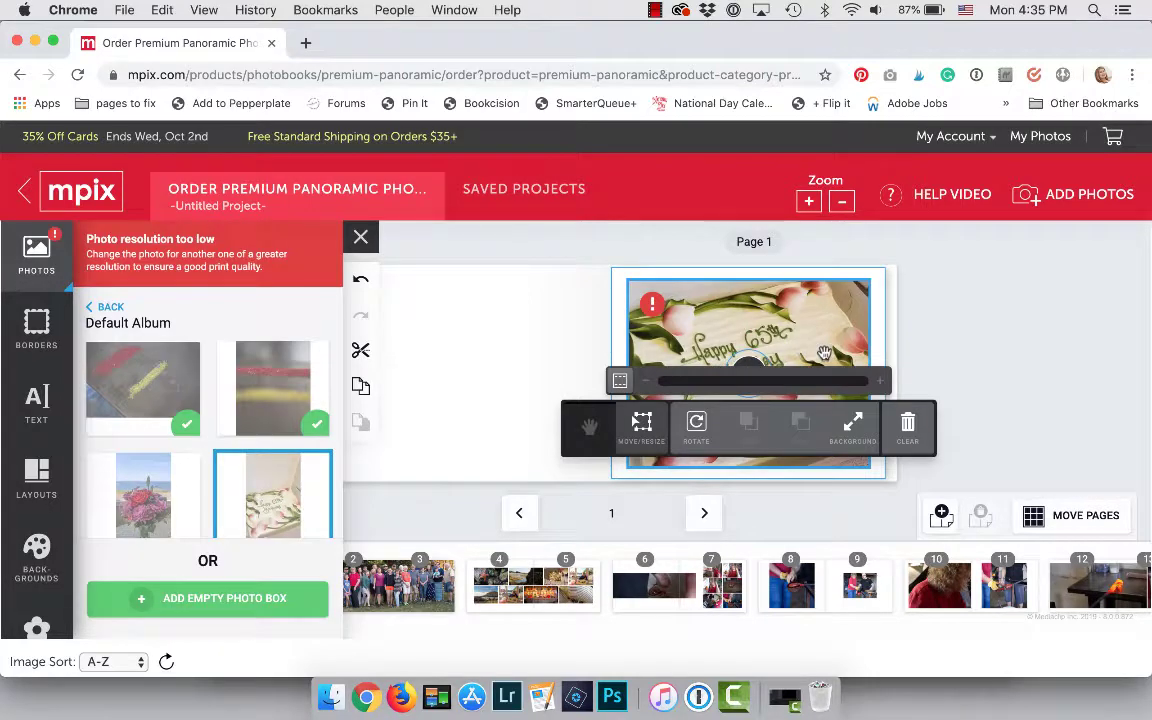
{"action": "left_click", "coordinate": [643, 425]}
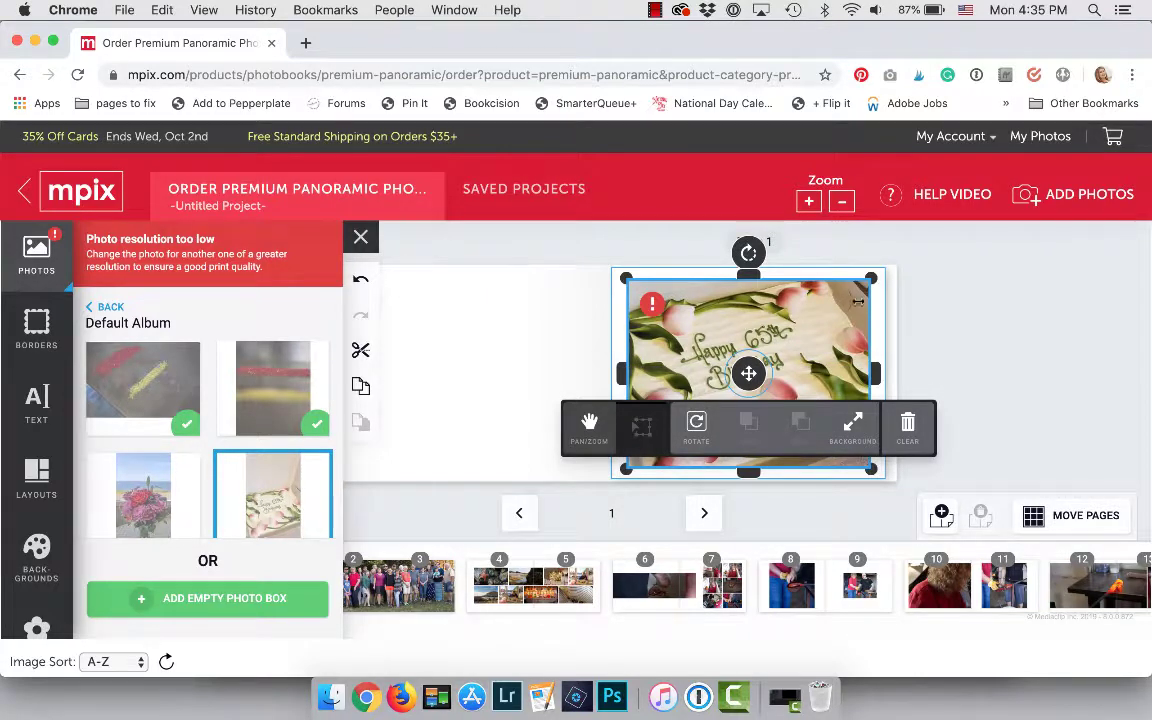
{"action": "left_click_drag", "start_coordinate": [860, 288], "coordinate": [784, 350]}
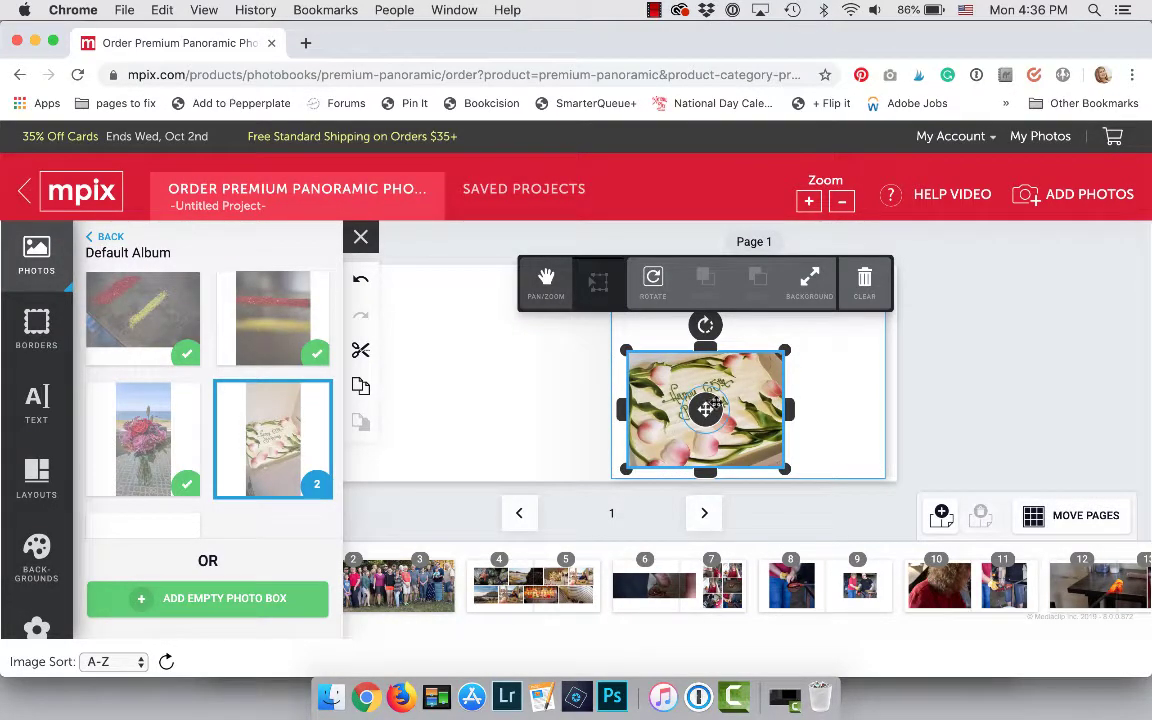
Centre the birthday cake photo horizontally and vertically on page 1 and deselect it.
{"action": "left_click_drag", "start_coordinate": [706, 408], "coordinate": [749, 375]}
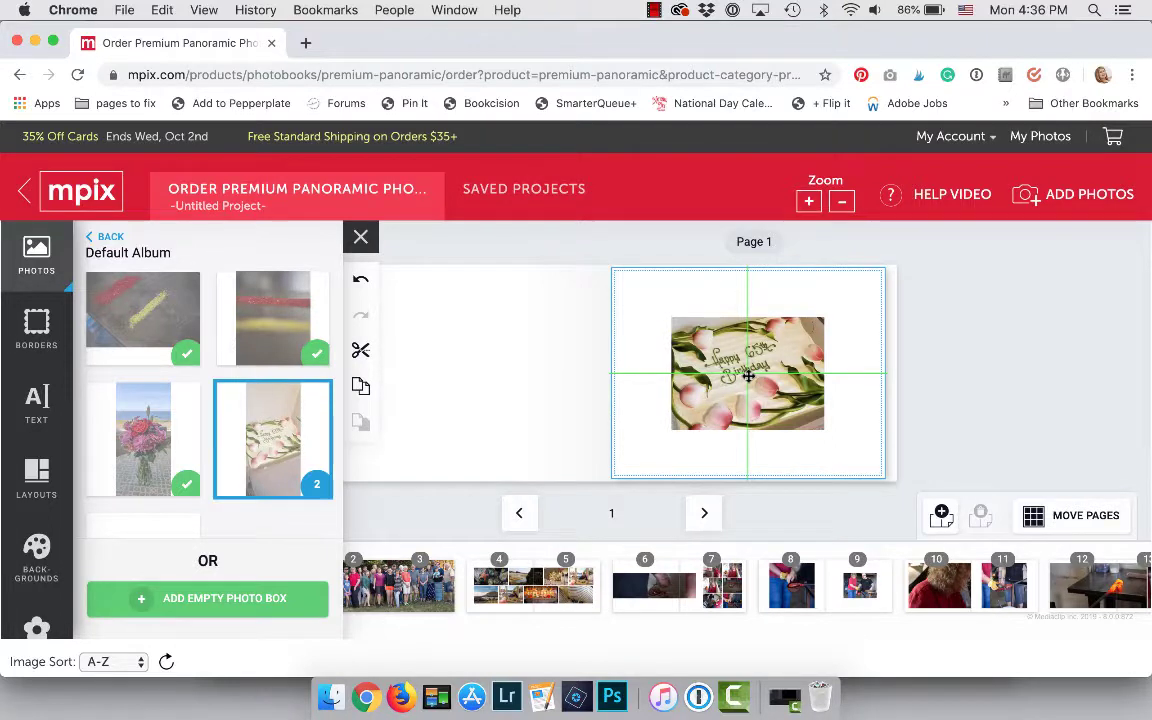
{"action": "left_click_drag", "start_coordinate": [749, 375], "coordinate": [747, 374]}
{"action": "left_click", "coordinate": [918, 419]}
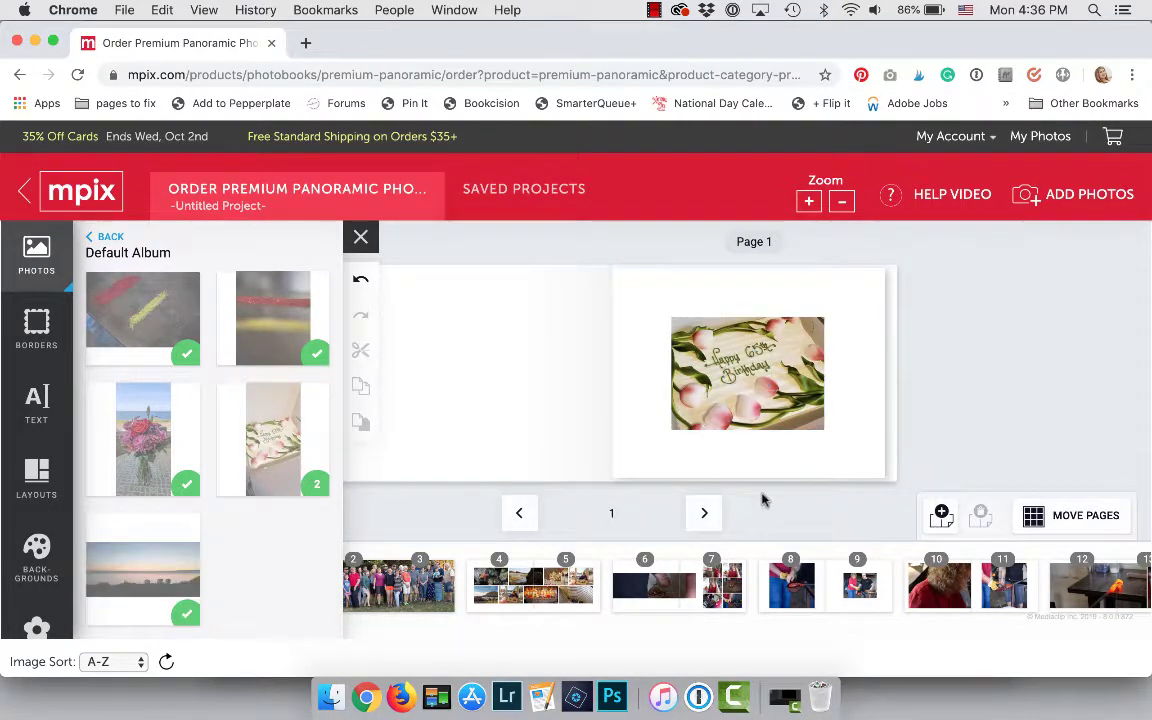
Go to the pages 4-5 spread and select its background with the background choices open.
{"action": "left_click", "coordinate": [650, 611]}
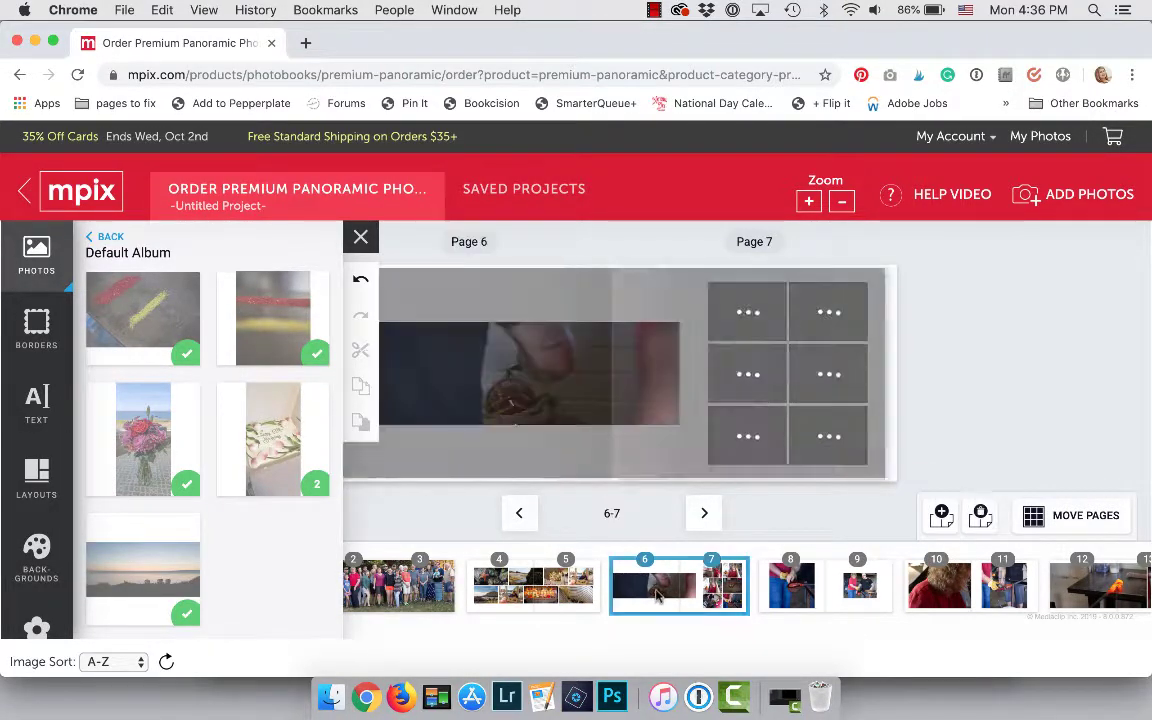
{"action": "left_click", "coordinate": [533, 590]}
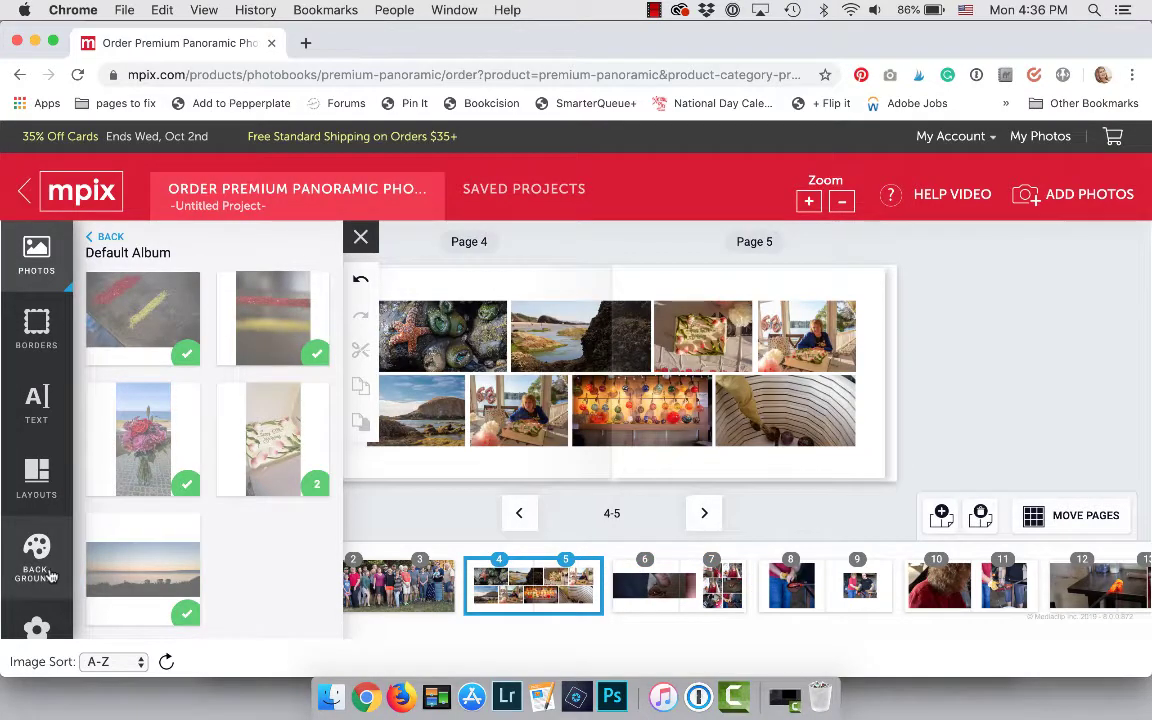
{"action": "left_click", "coordinate": [52, 577]}
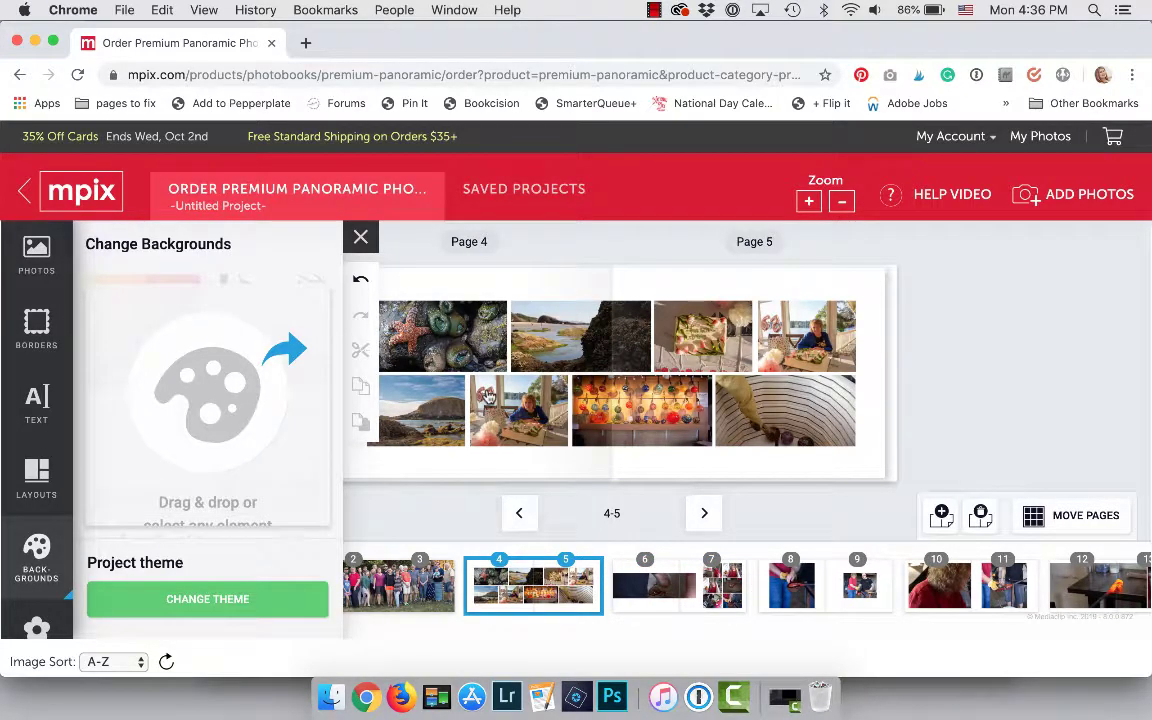
{"action": "left_click", "coordinate": [455, 288]}
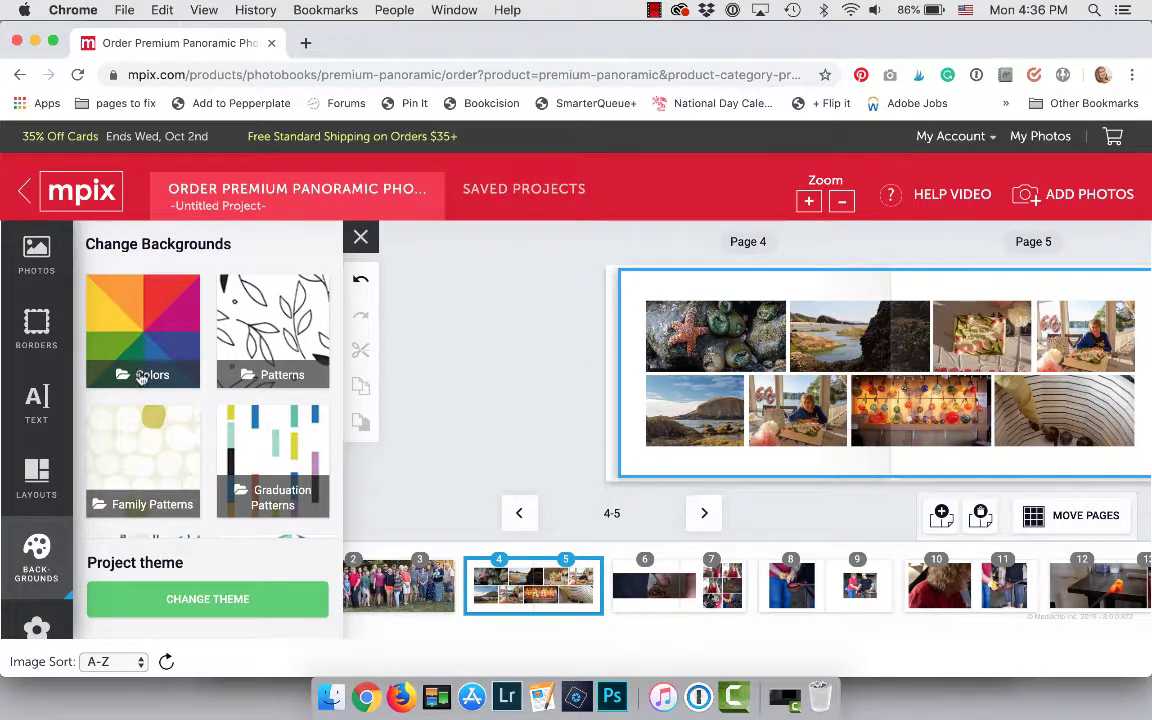
Apply a pale blue-green solid colour background to the pages 4-5 spread and return to the background categories.
{"action": "left_click", "coordinate": [133, 366]}
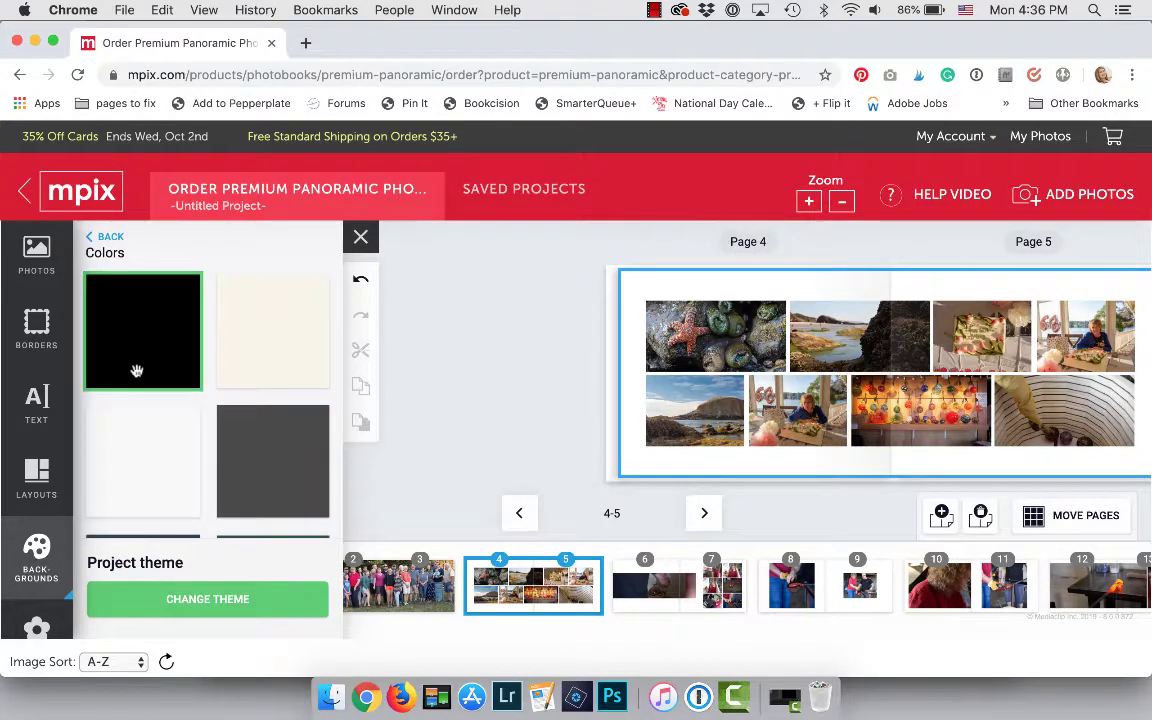
{"action": "scroll", "coordinate": [197, 440], "scroll_direction": "down", "scroll_amount": 3}
{"action": "scroll", "coordinate": [197, 440], "scroll_direction": "down", "scroll_amount": 10}
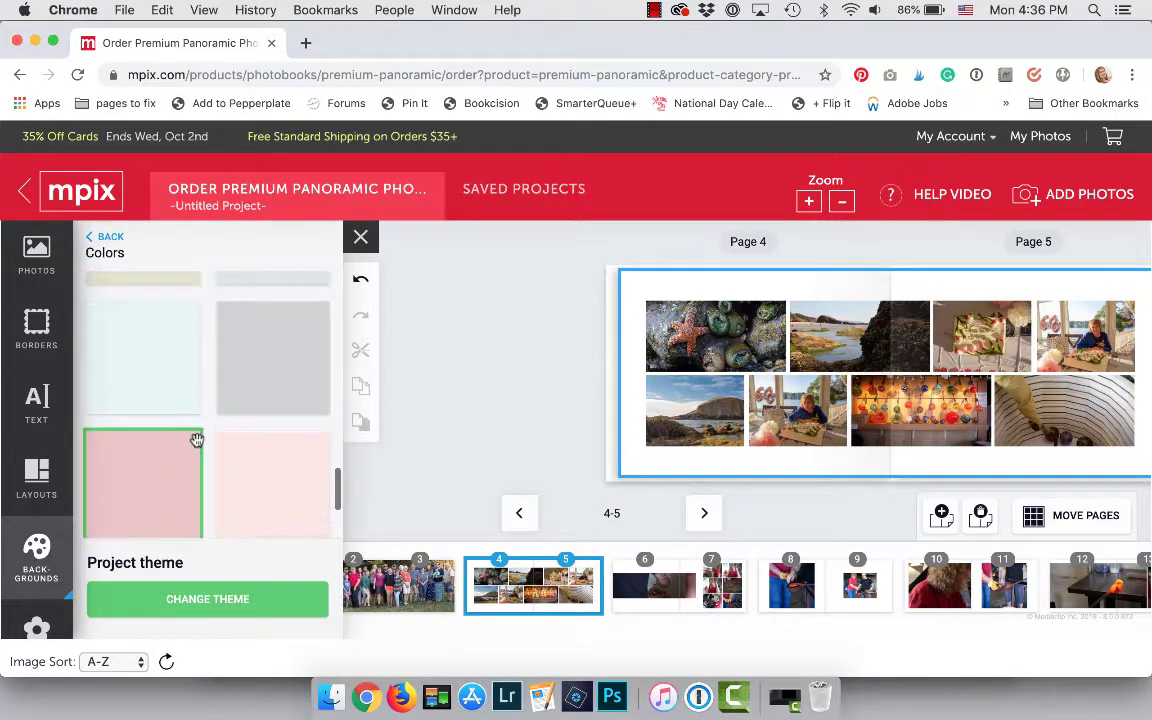
{"action": "left_click", "coordinate": [298, 342]}
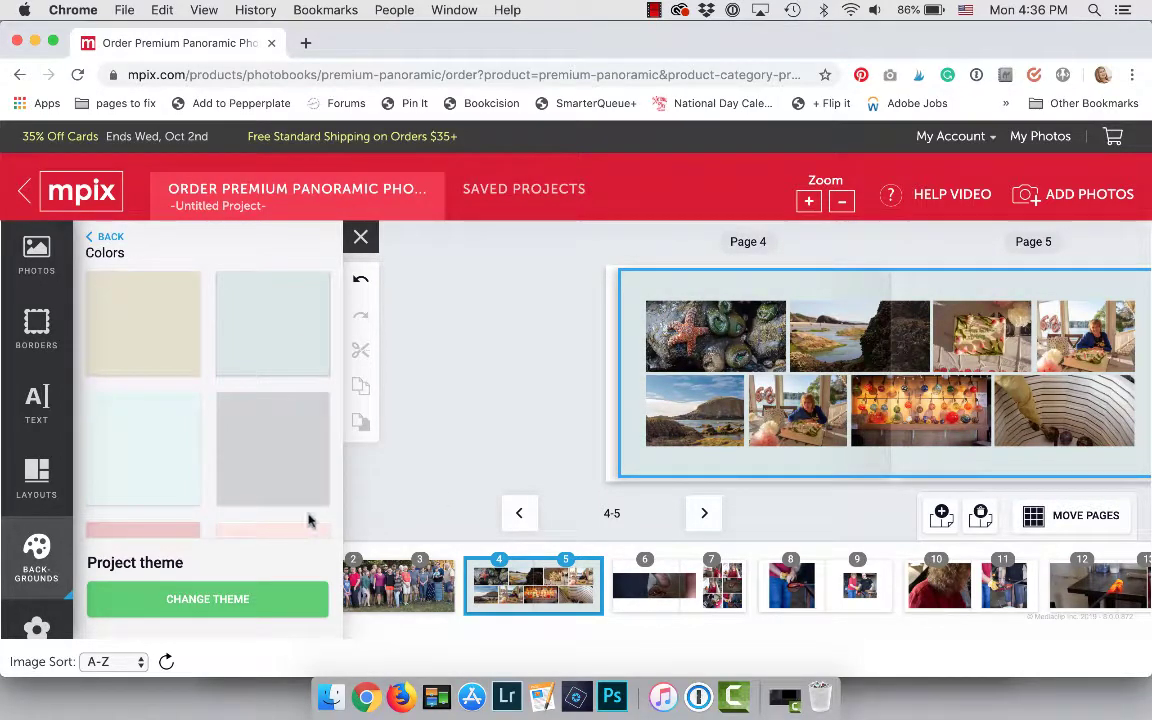
{"action": "left_click", "coordinate": [236, 418]}
{"action": "scroll", "coordinate": [175, 247], "scroll_direction": "up", "scroll_amount": 5}
{"action": "left_click", "coordinate": [106, 237]}
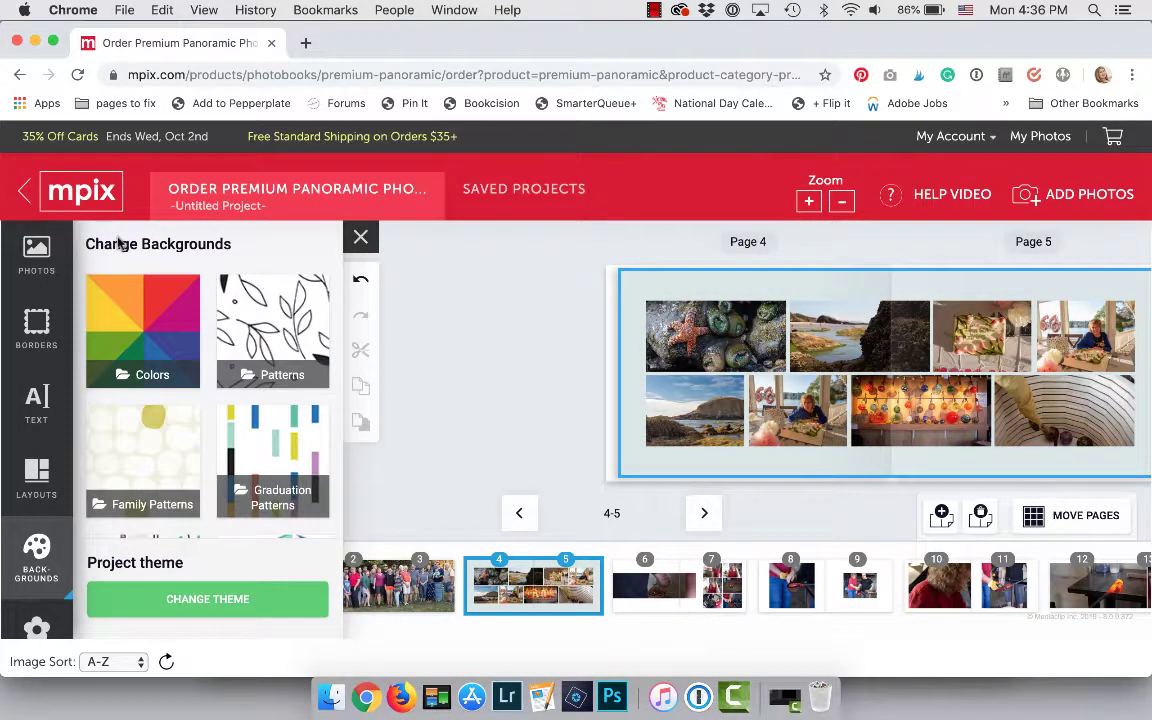
Look through the background categories and apply the scattered black triangles pattern to the pages 4-5 spread.
{"action": "scroll", "coordinate": [239, 521], "scroll_direction": "down", "scroll_amount": 3}
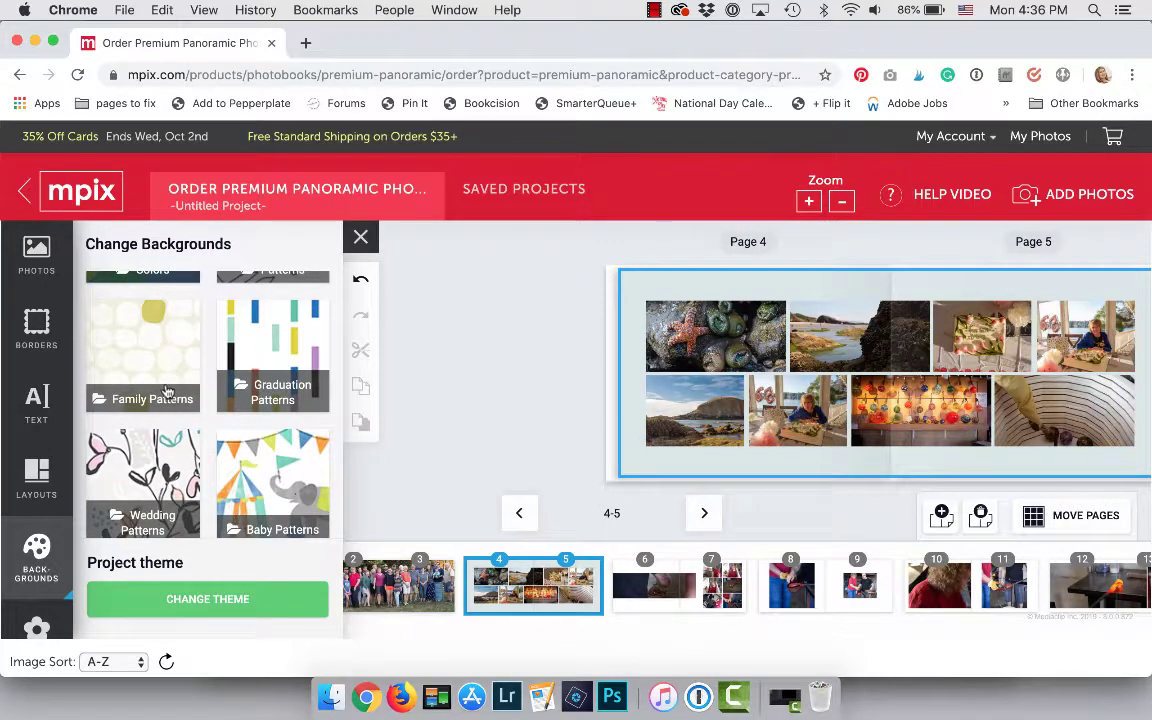
{"action": "scroll", "coordinate": [211, 478], "scroll_direction": "down", "scroll_amount": 4}
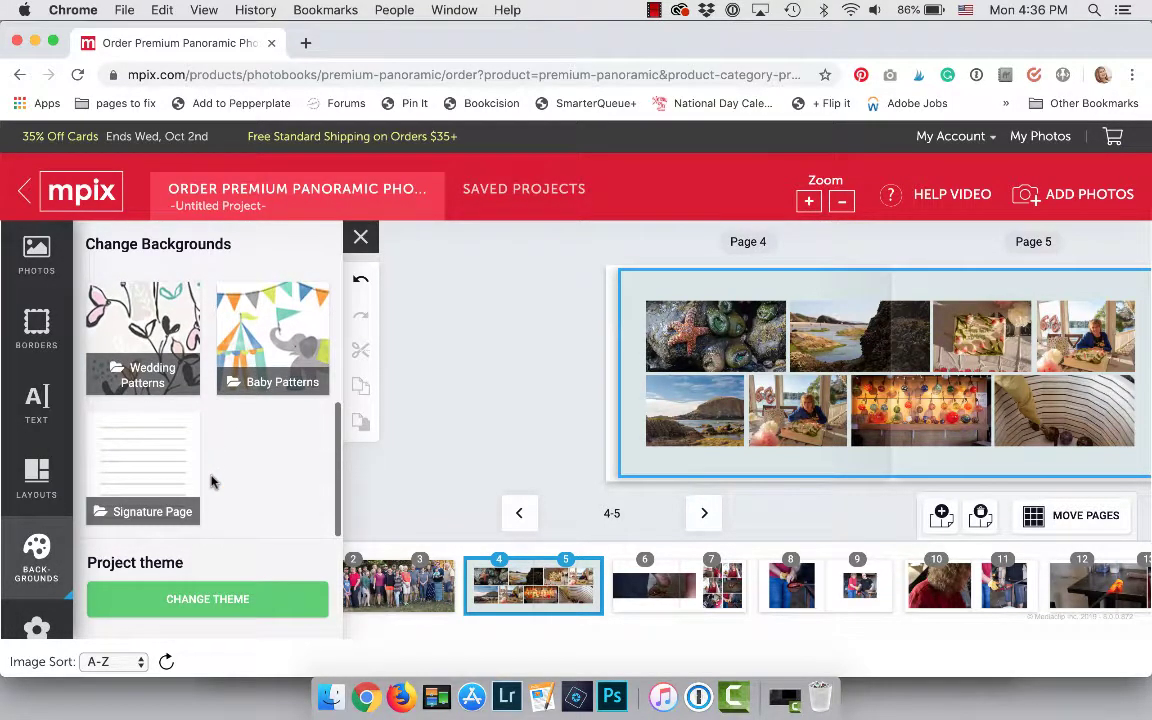
{"action": "scroll", "coordinate": [211, 478], "scroll_direction": "up", "scroll_amount": 7}
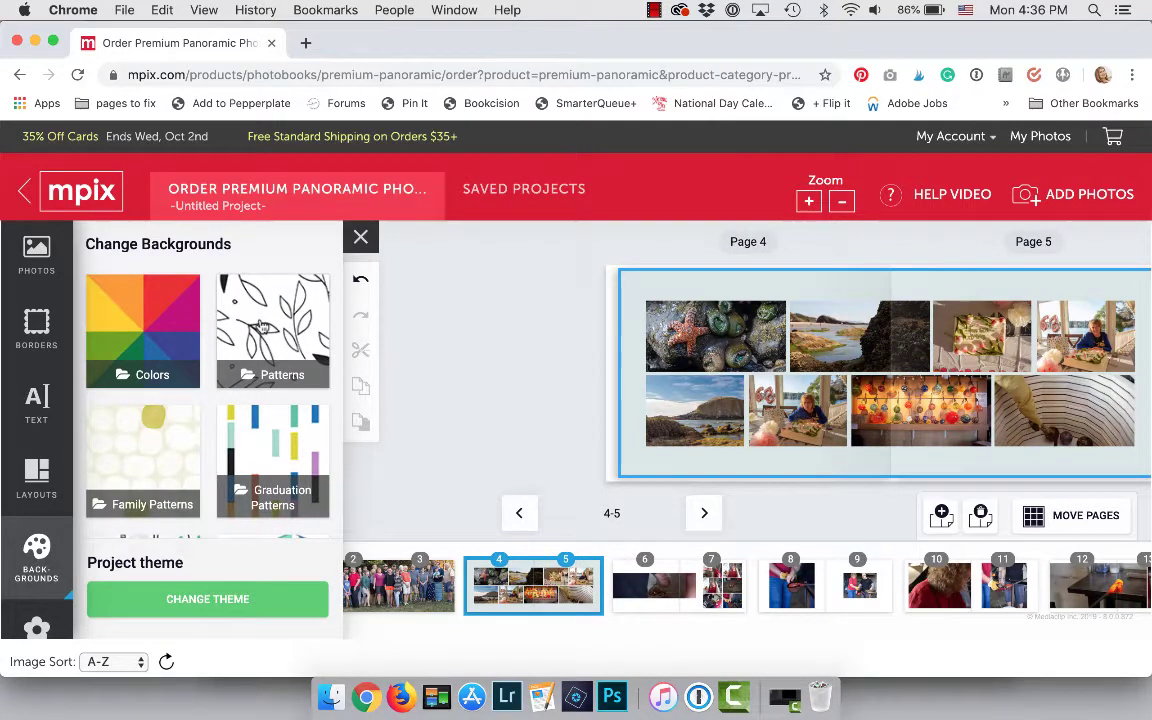
{"action": "left_click", "coordinate": [262, 327]}
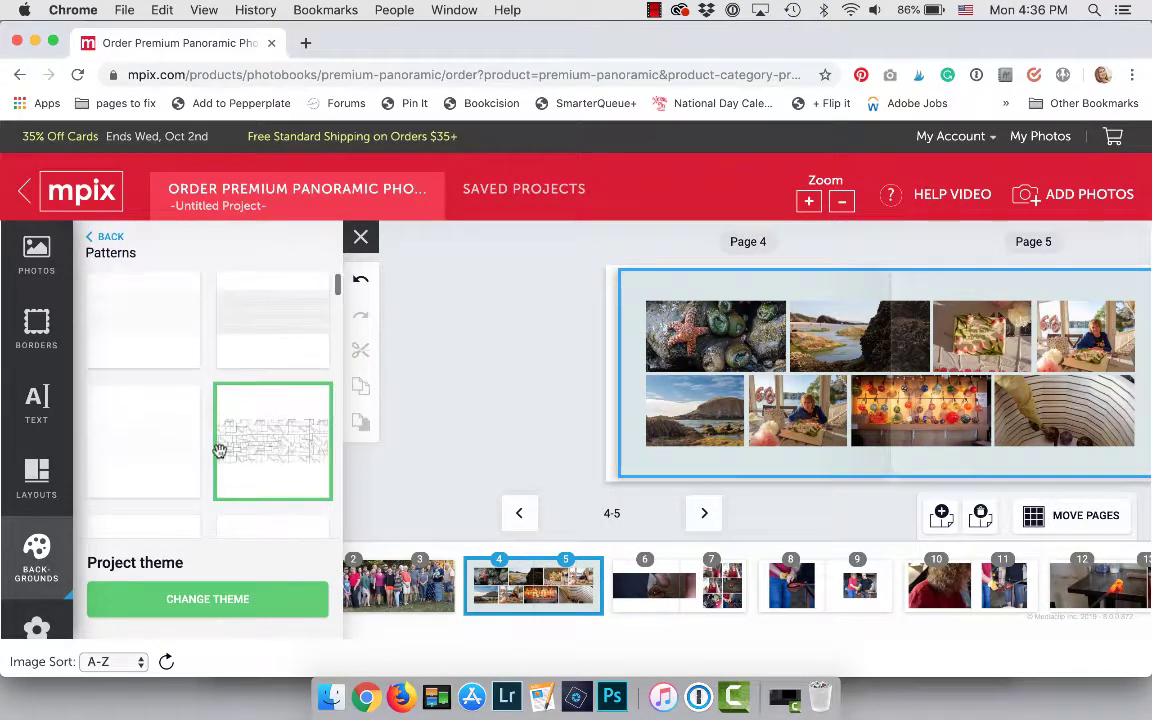
{"action": "scroll", "coordinate": [219, 451], "scroll_direction": "down", "scroll_amount": 5}
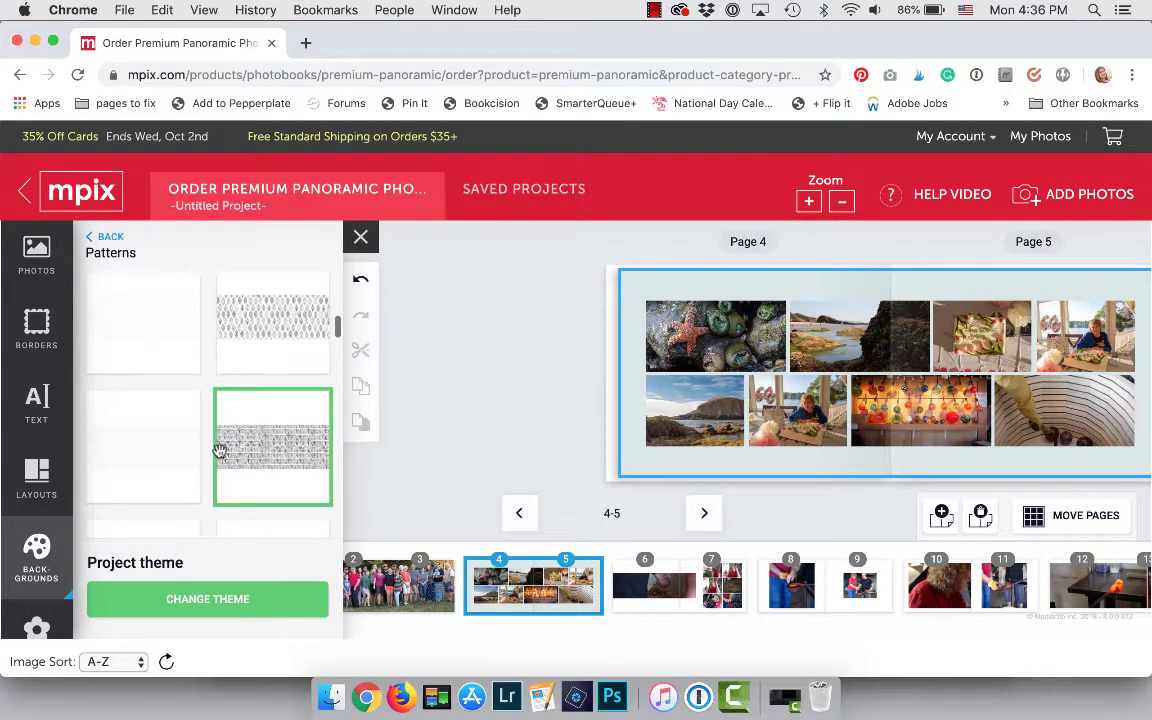
{"action": "scroll", "coordinate": [219, 451], "scroll_direction": "down", "scroll_amount": 1}
{"action": "left_click", "coordinate": [250, 370]}
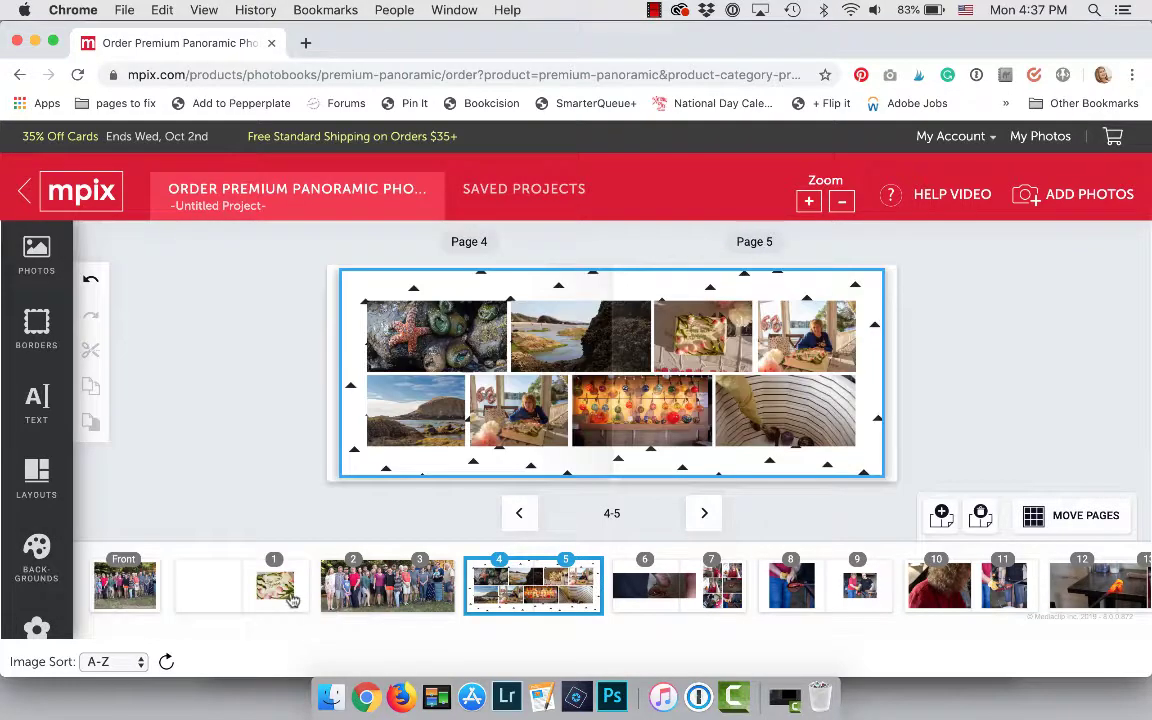
Replace the group photo on the front cover with the album photo of the woman sitting with the birthday cake.
{"action": "left_click", "coordinate": [286, 590]}
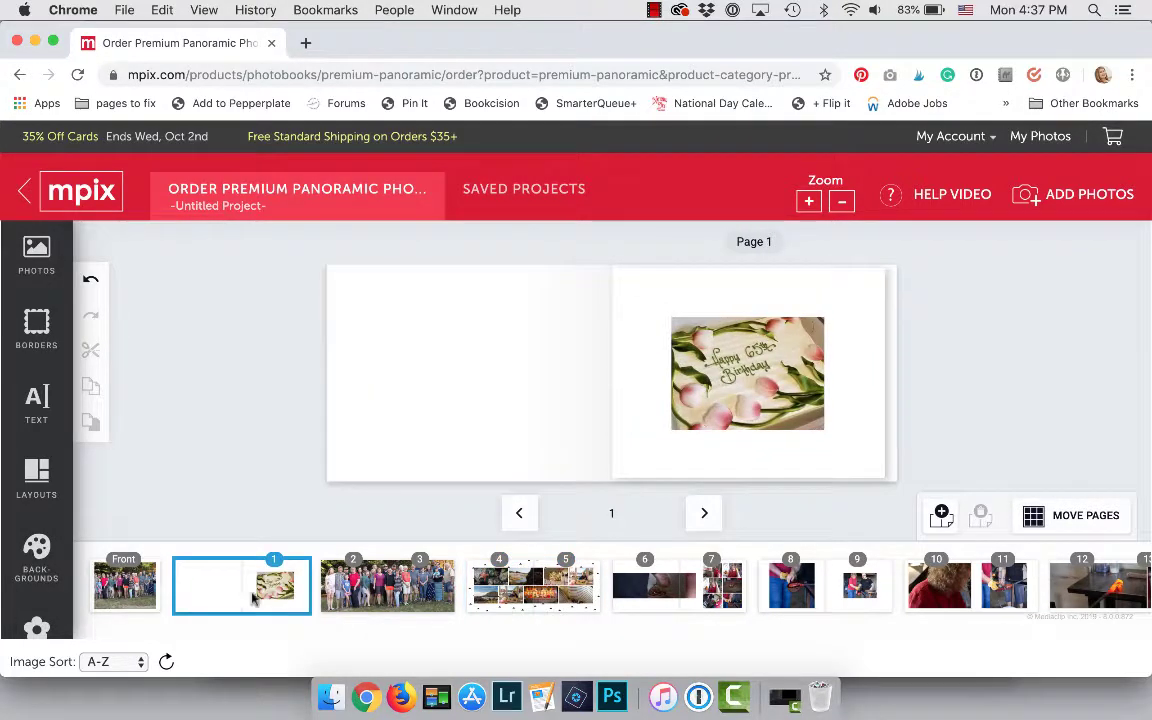
{"action": "left_click", "coordinate": [143, 597]}
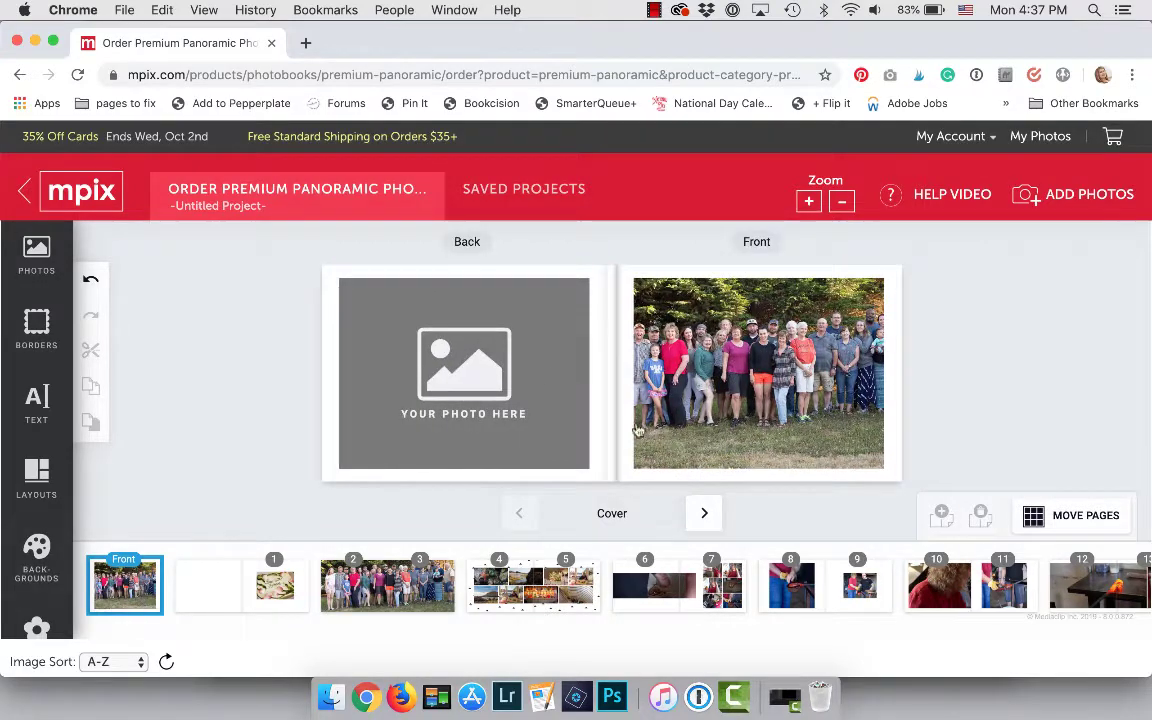
{"action": "left_click", "coordinate": [758, 373]}
{"action": "left_click", "coordinate": [36, 255]}
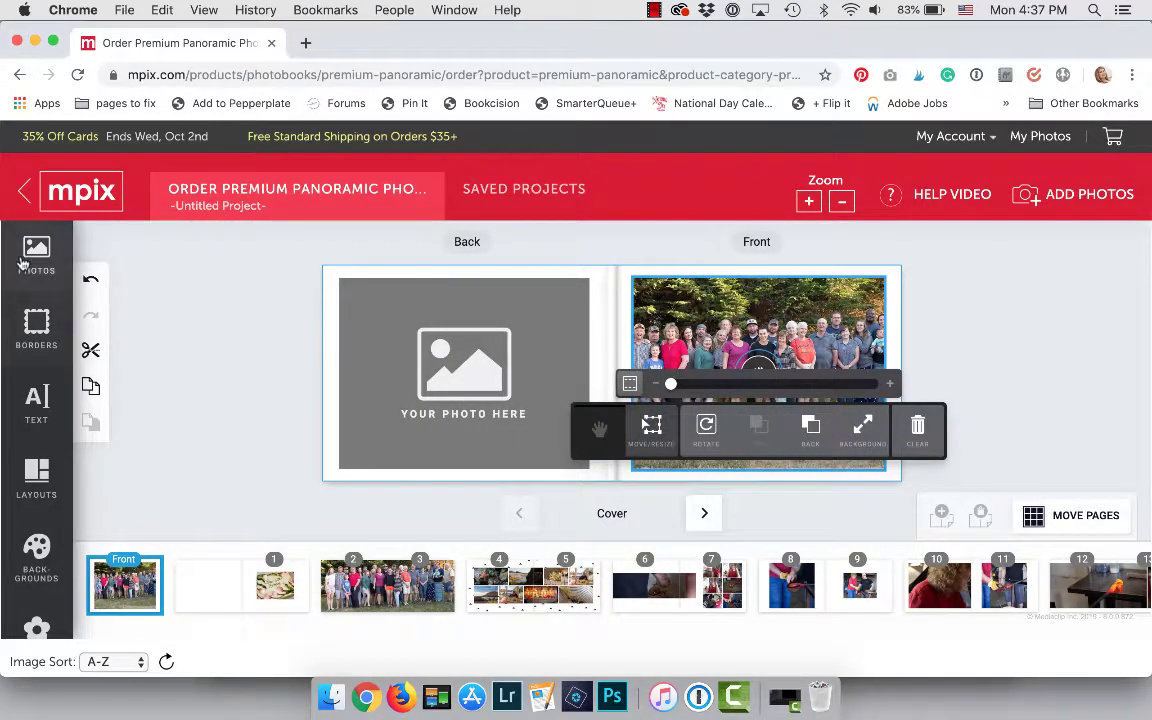
{"action": "scroll", "coordinate": [172, 455], "scroll_direction": "down", "scroll_amount": 10}
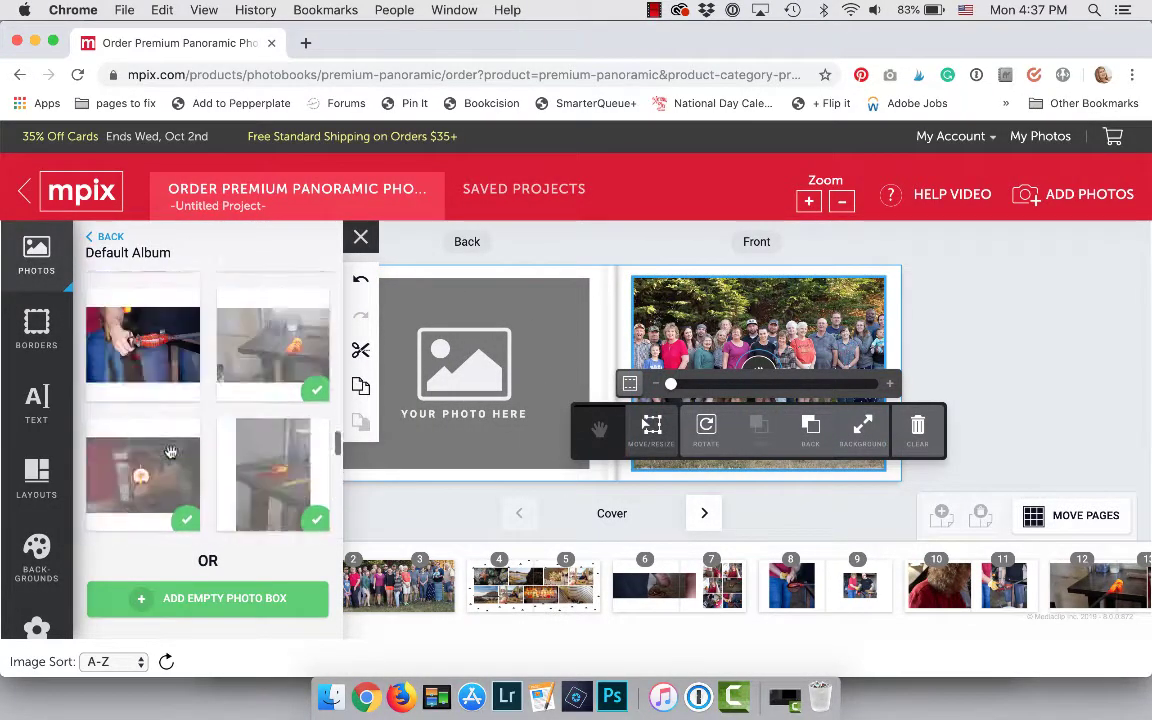
{"action": "left_click", "coordinate": [172, 452]}
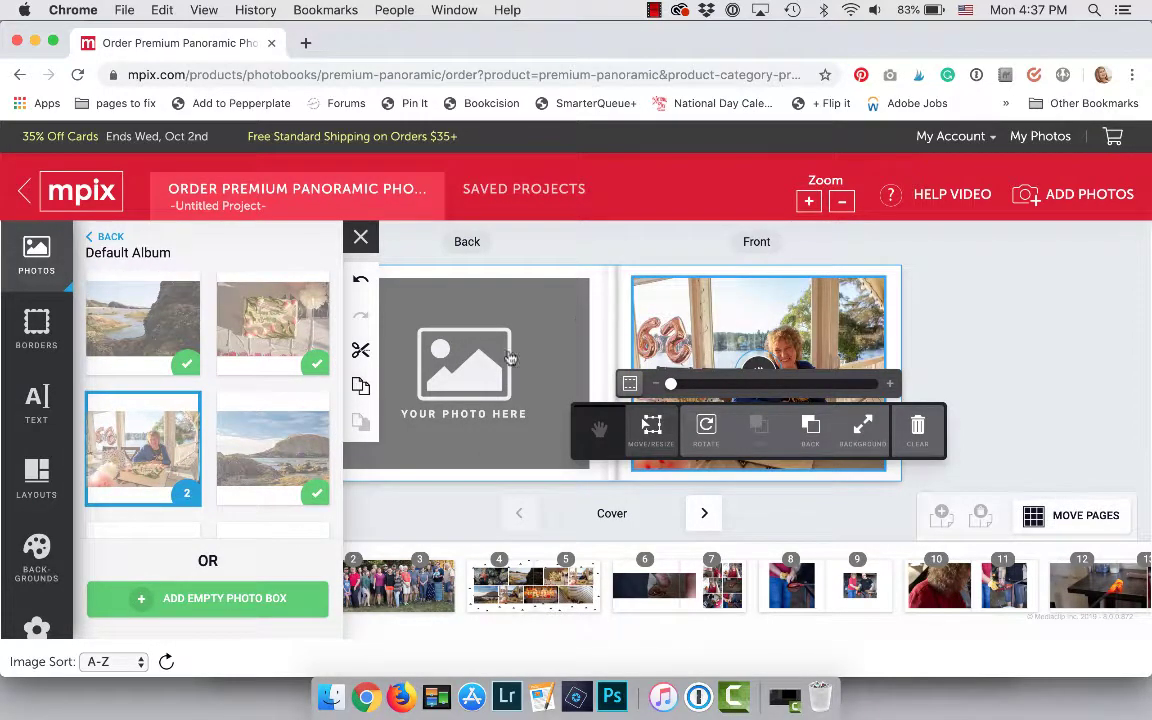
Add a text box reading "Happy Birthday!" to the front cover.
{"action": "left_click", "coordinate": [36, 423]}
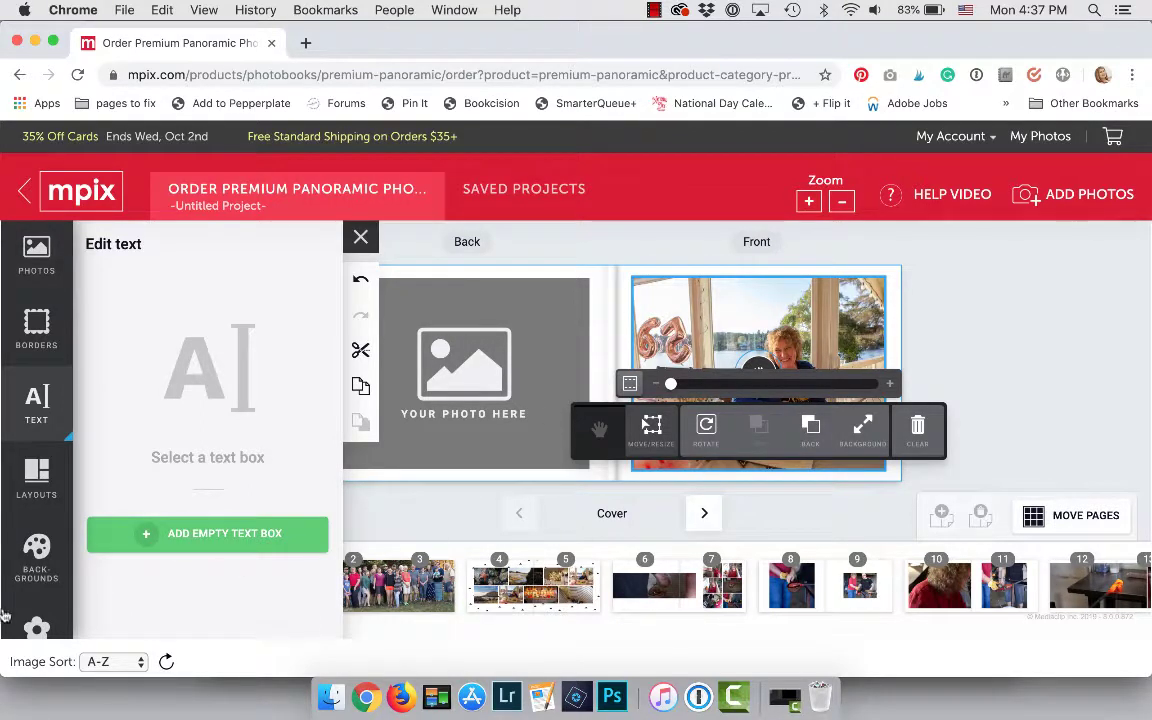
{"action": "left_click", "coordinate": [193, 537]}
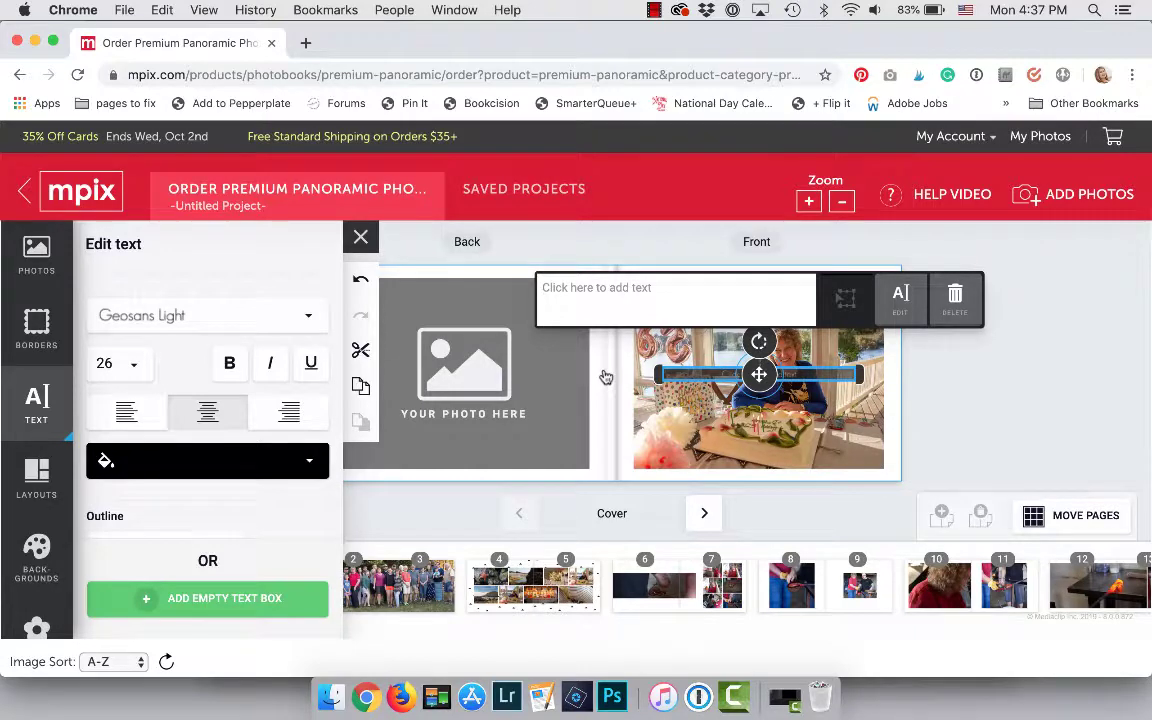
{"action": "type", "text": "Happy Birthday!"}
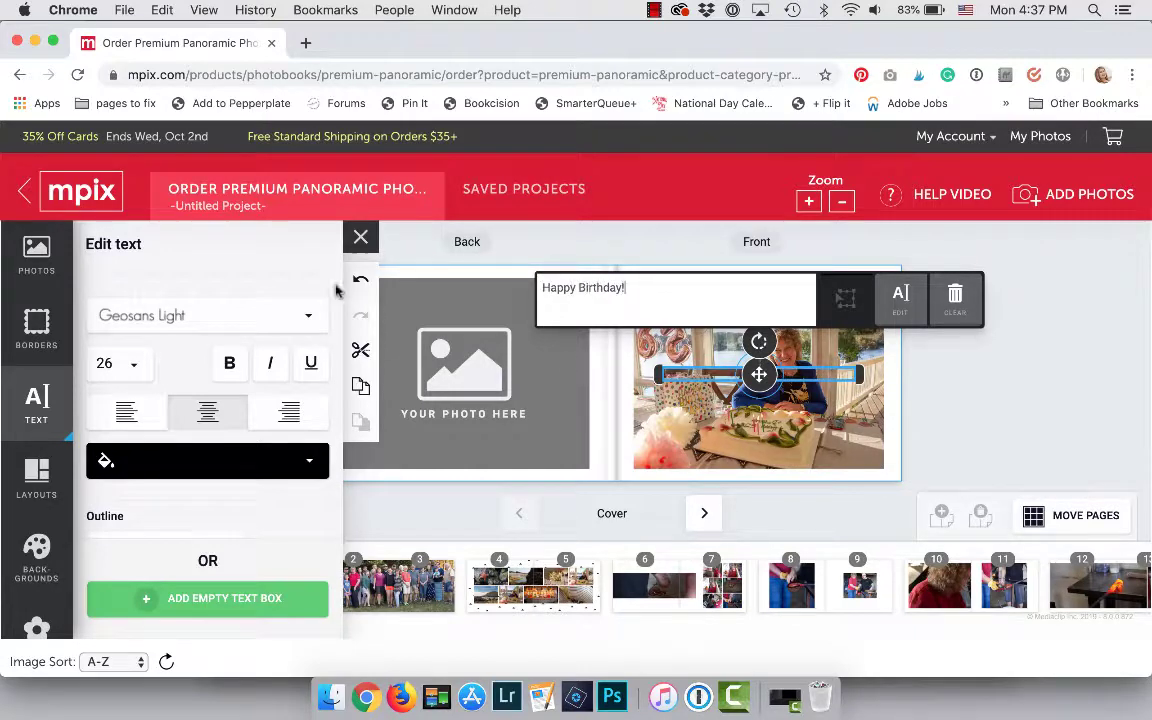
Set the front cover text's font to League Script and its size to 96.
{"action": "left_click", "coordinate": [165, 317]}
{"action": "scroll", "coordinate": [170, 430], "scroll_direction": "down", "scroll_amount": 8}
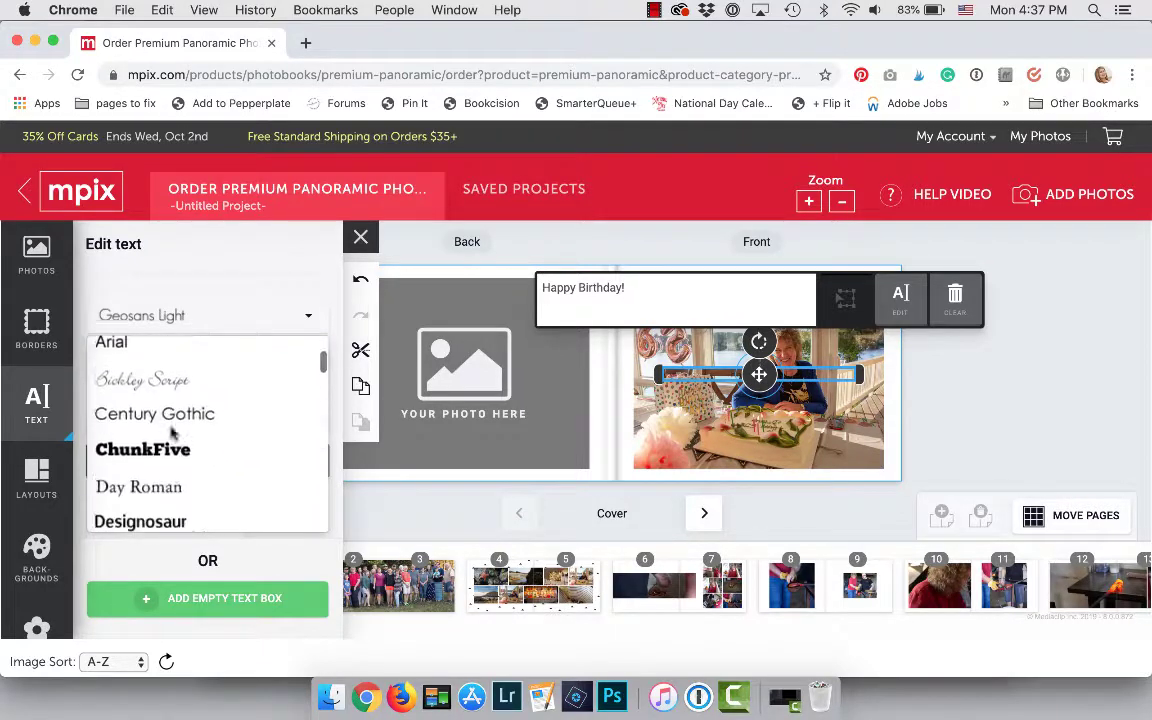
{"action": "scroll", "coordinate": [170, 430], "scroll_direction": "down", "scroll_amount": 3}
{"action": "left_click", "coordinate": [175, 452]}
{"action": "left_click", "coordinate": [137, 365]}
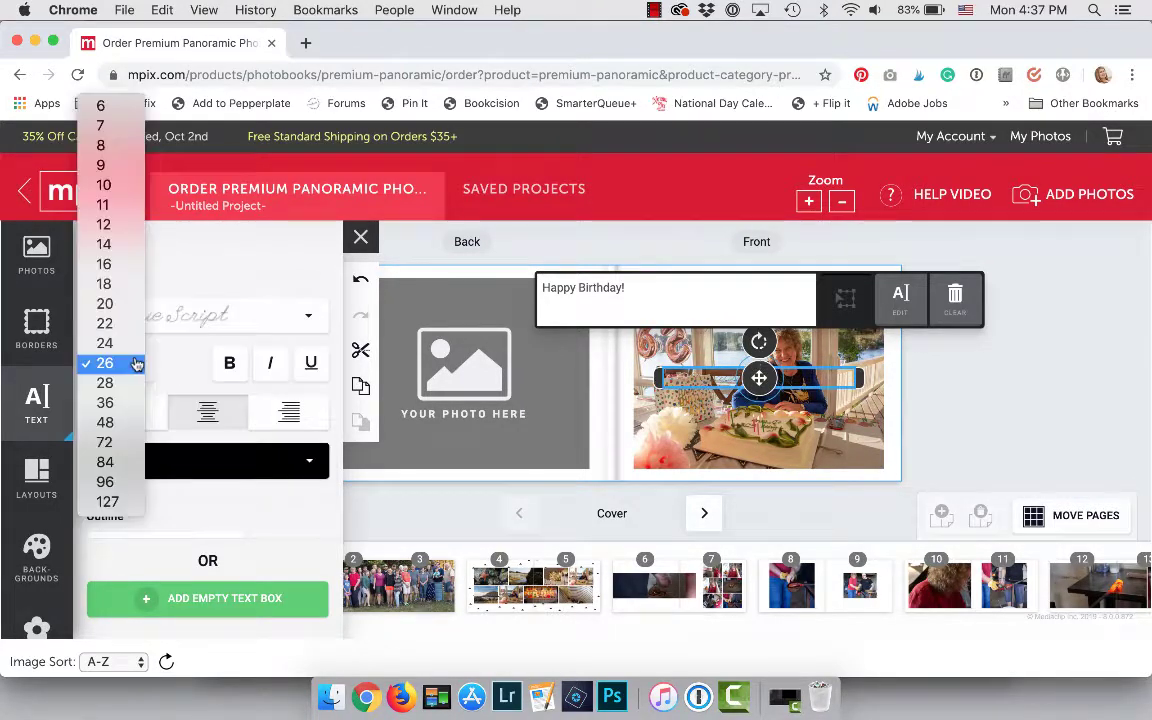
{"action": "left_click", "coordinate": [116, 481]}
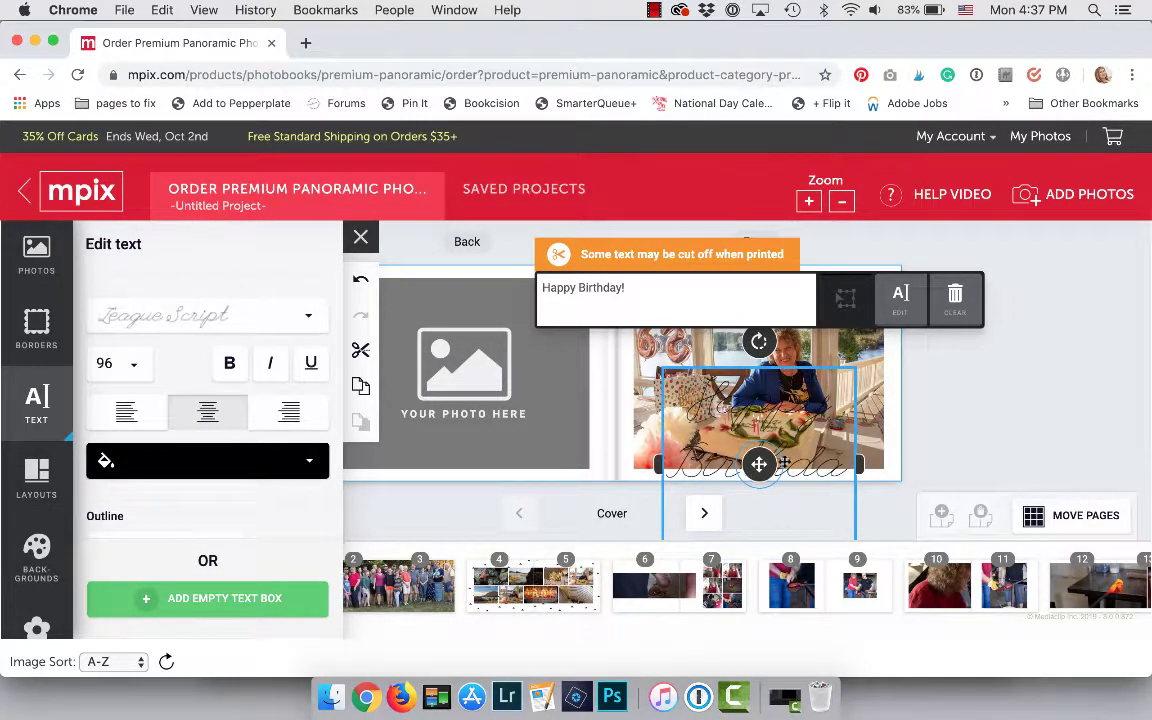
Make the front cover text bold and white.
{"action": "left_click", "coordinate": [233, 362]}
{"action": "left_click", "coordinate": [312, 458]}
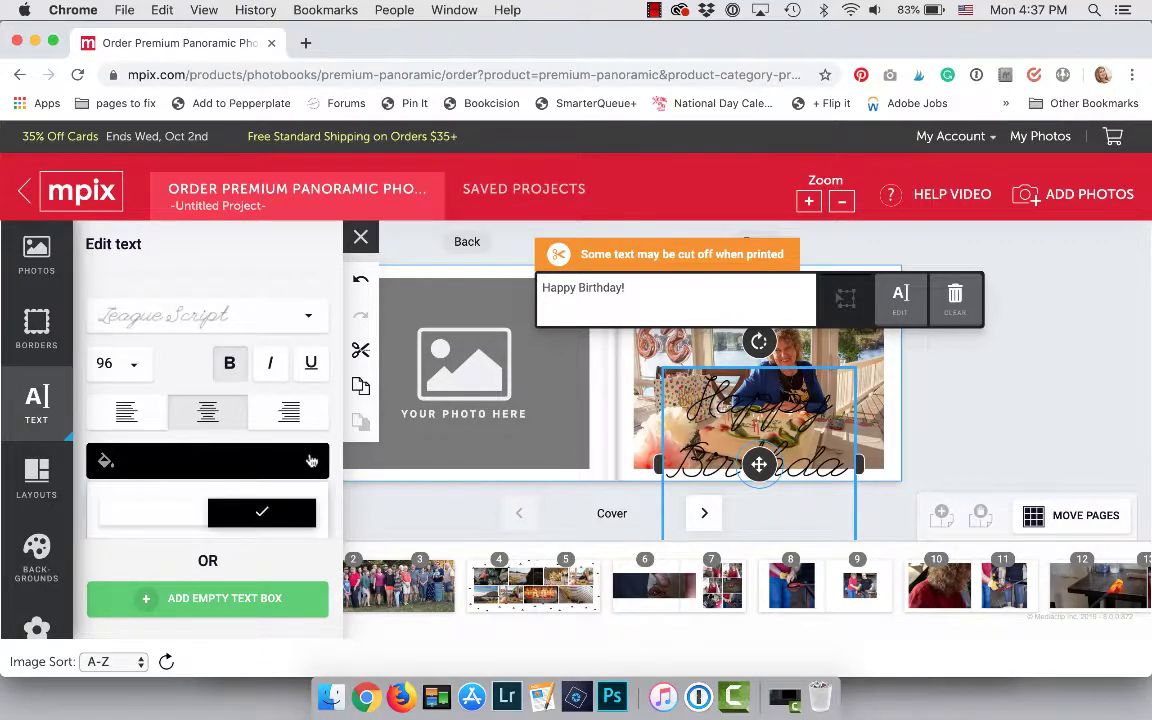
{"action": "left_click", "coordinate": [157, 506]}
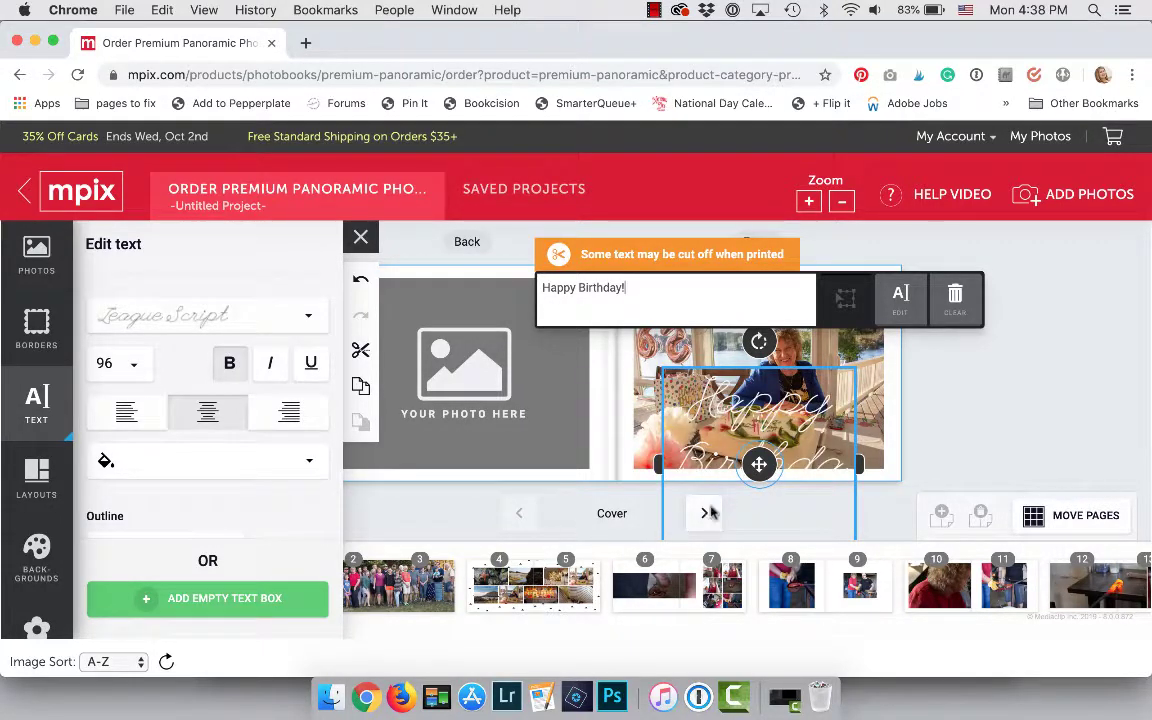
Widen the "Happy Birthday!" text box so each word fits on one line, and centre it higher on the front cover photo.
{"action": "left_click_drag", "start_coordinate": [759, 462], "coordinate": [760, 432]}
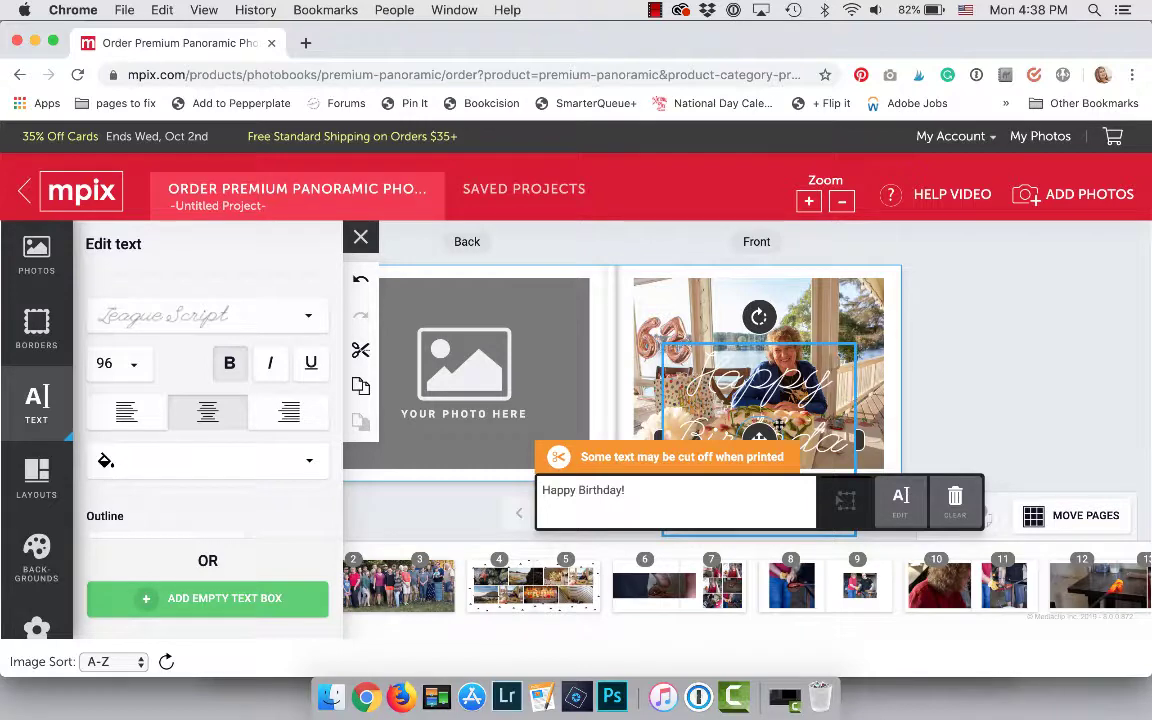
{"action": "left_click_drag", "start_coordinate": [658, 433], "coordinate": [632, 432]}
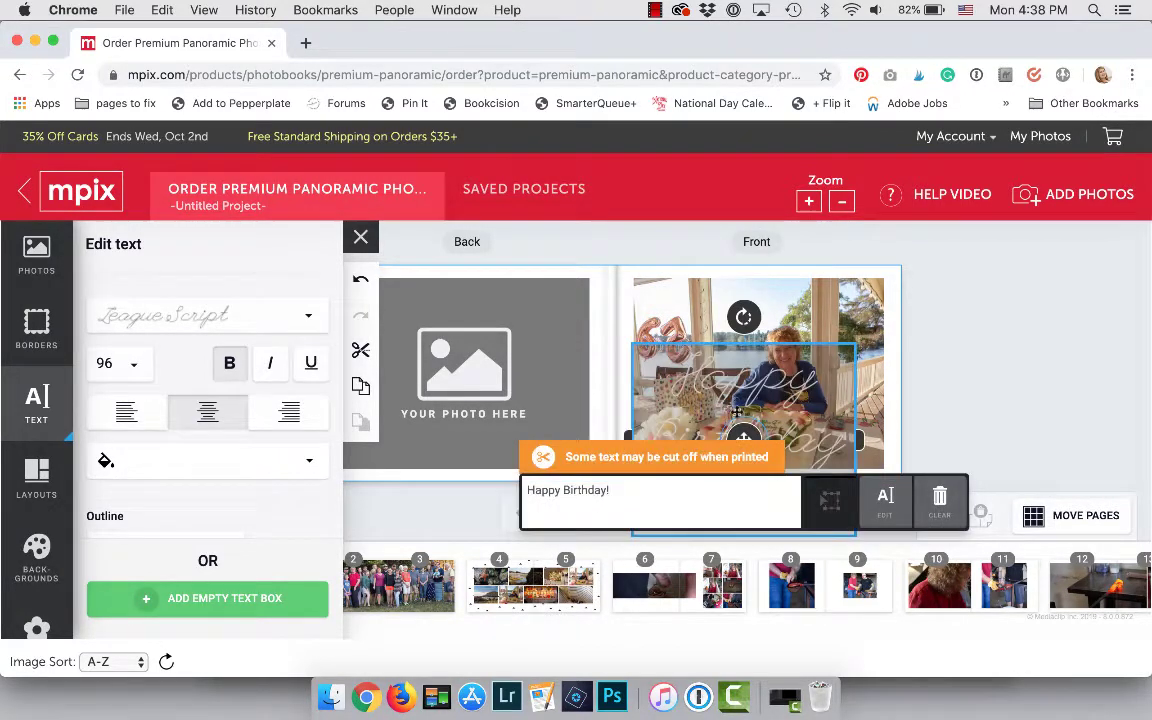
{"action": "left_click_drag", "start_coordinate": [742, 436], "coordinate": [759, 424]}
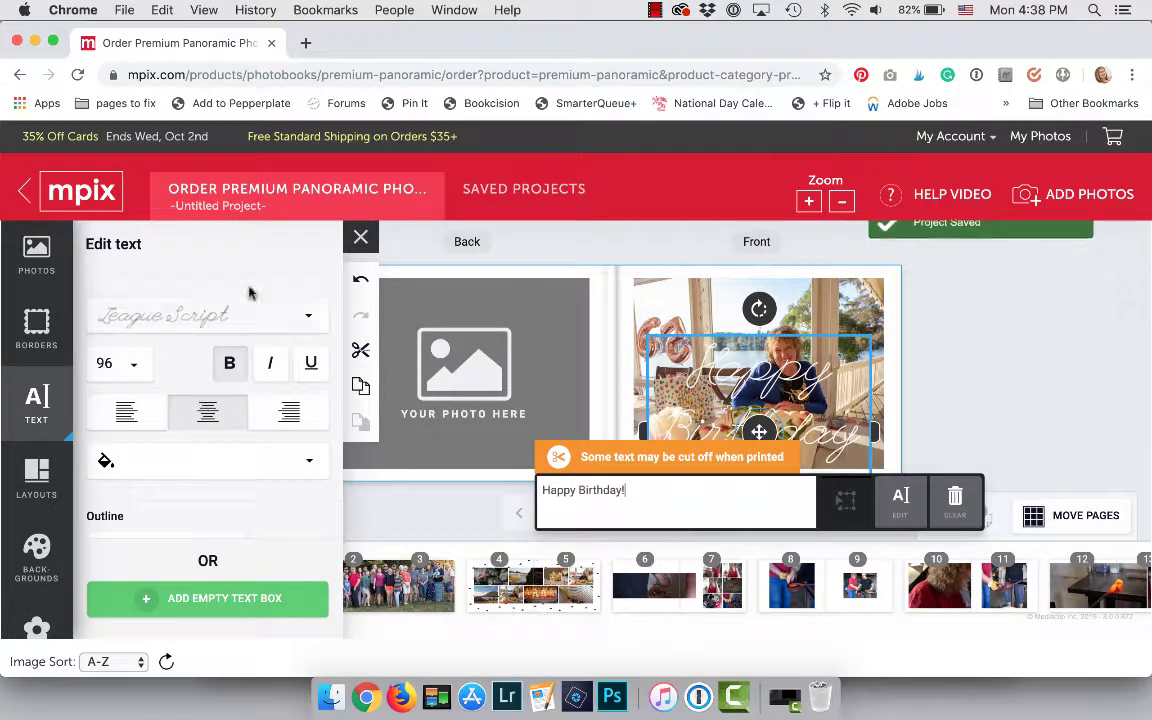
Change the front cover text's font to Waiting for the Sunrise and move the text down over the lower part of the photo.
{"action": "left_click", "coordinate": [267, 310]}
{"action": "scroll", "coordinate": [218, 452], "scroll_direction": "down", "scroll_amount": 2}
{"action": "scroll", "coordinate": [218, 452], "scroll_direction": "down", "scroll_amount": 5}
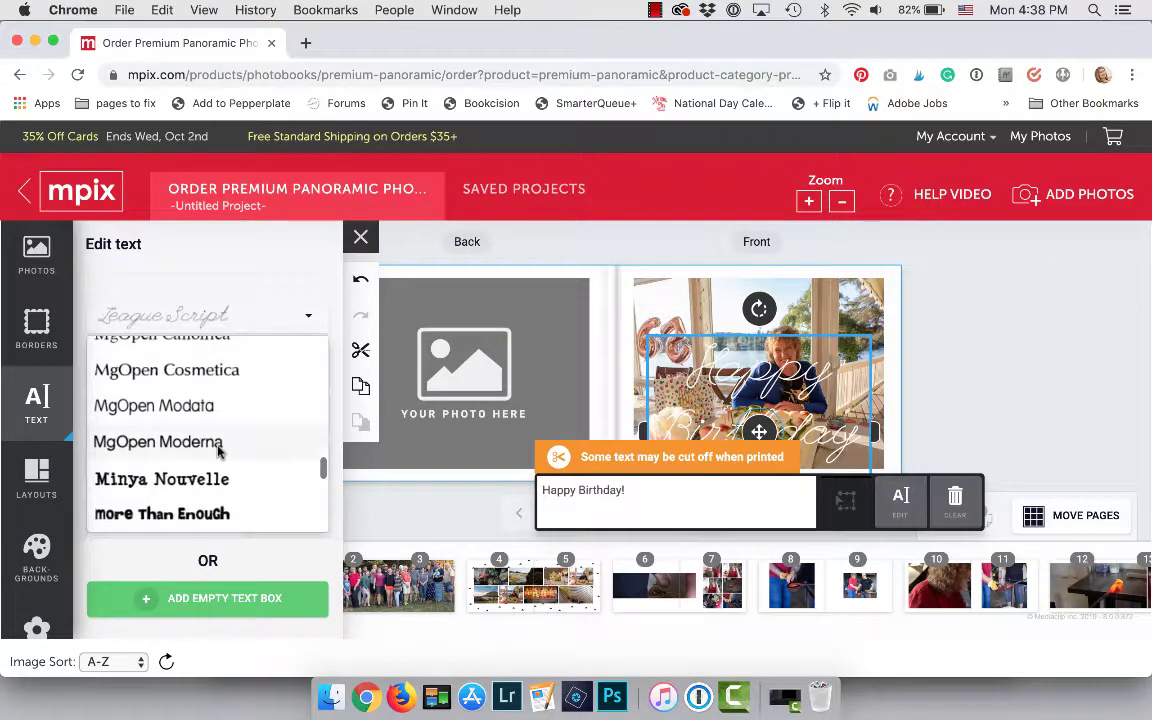
{"action": "scroll", "coordinate": [218, 452], "scroll_direction": "down", "scroll_amount": 5}
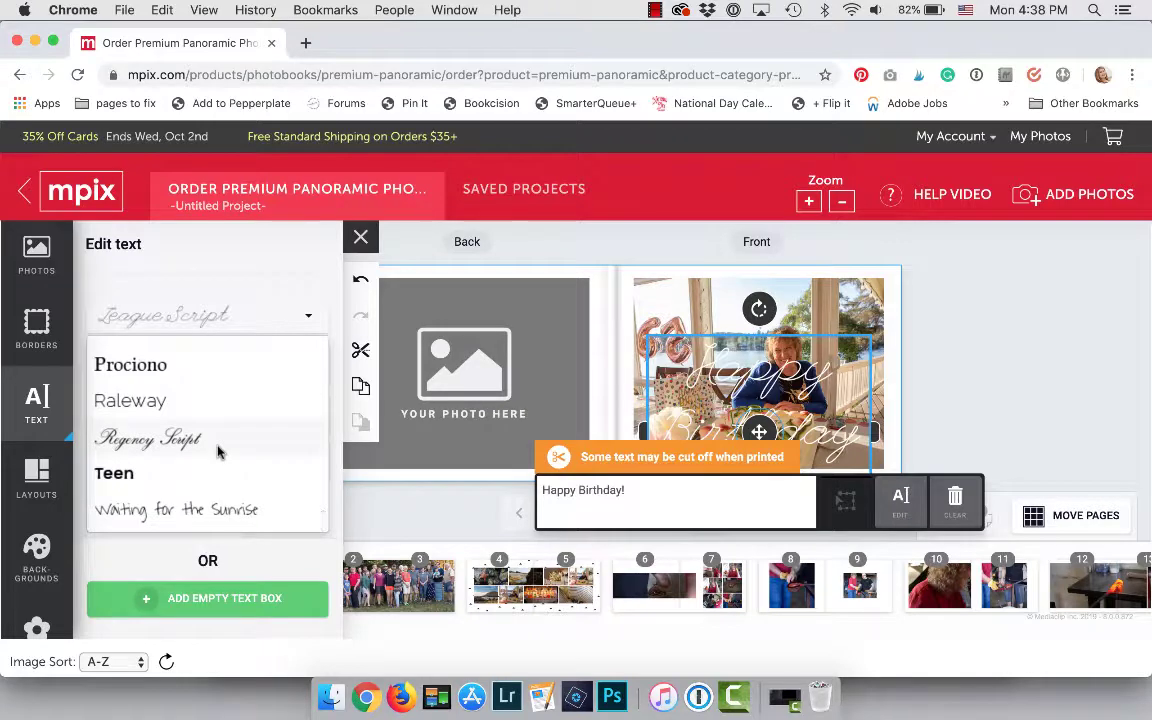
{"action": "left_click", "coordinate": [200, 510]}
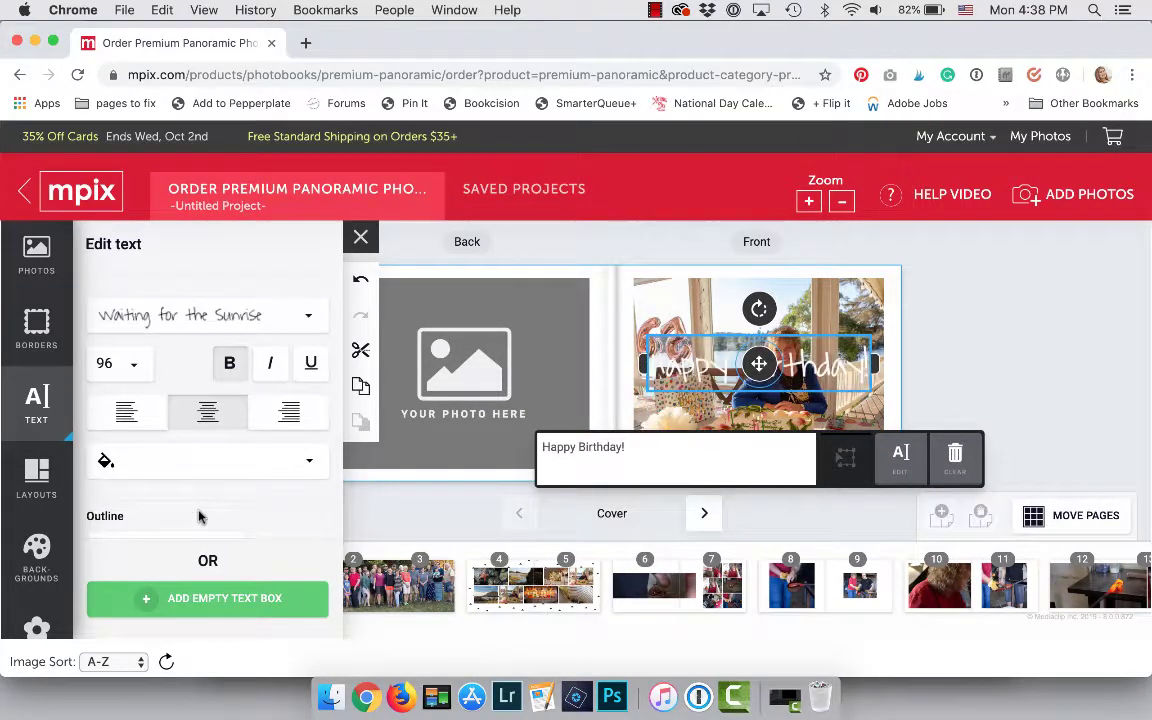
{"action": "left_click_drag", "start_coordinate": [759, 363], "coordinate": [763, 427]}
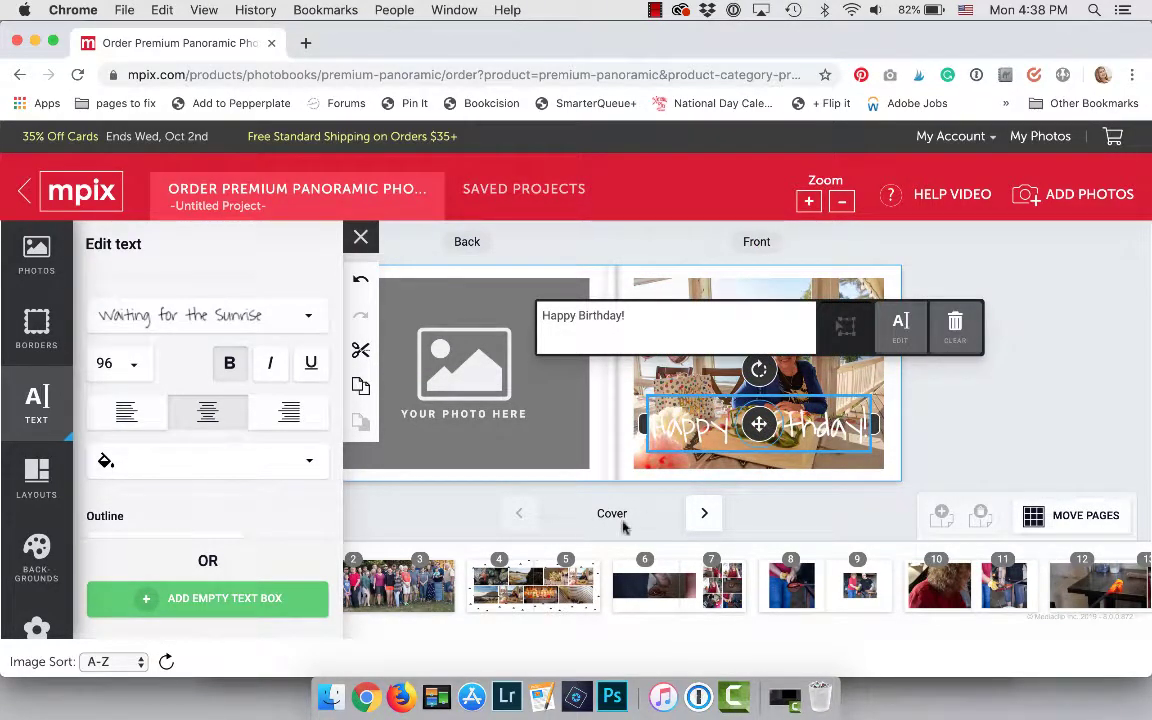
Add a text box reading "This is the glass blowing experience in Lincoln City." to page 9 and place it below the photo.
{"action": "left_click", "coordinate": [841, 590]}
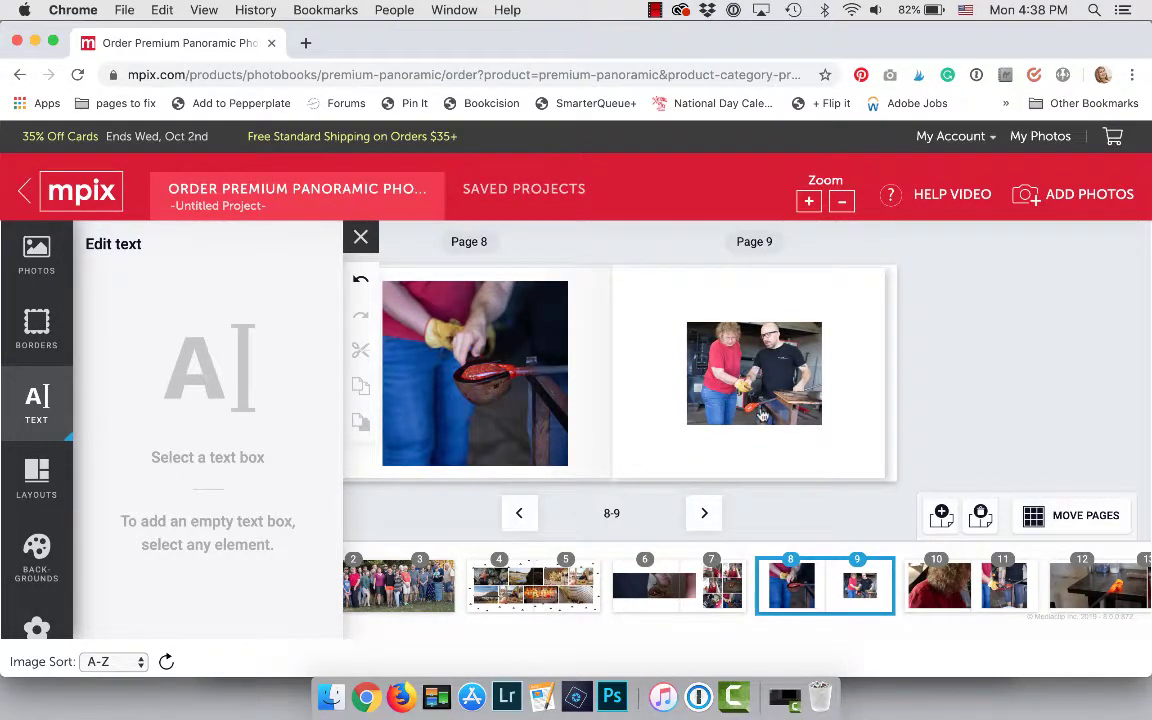
{"action": "left_click", "coordinate": [688, 395]}
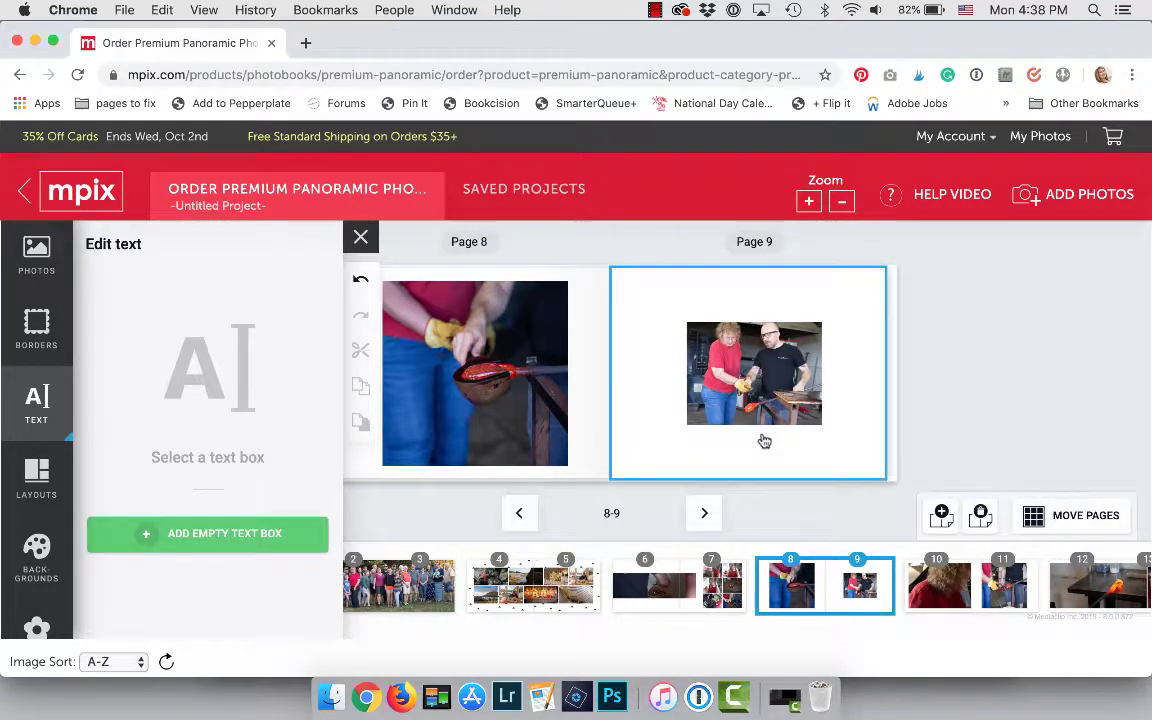
{"action": "left_click", "coordinate": [110, 540]}
{"action": "left_click", "coordinate": [600, 289]}
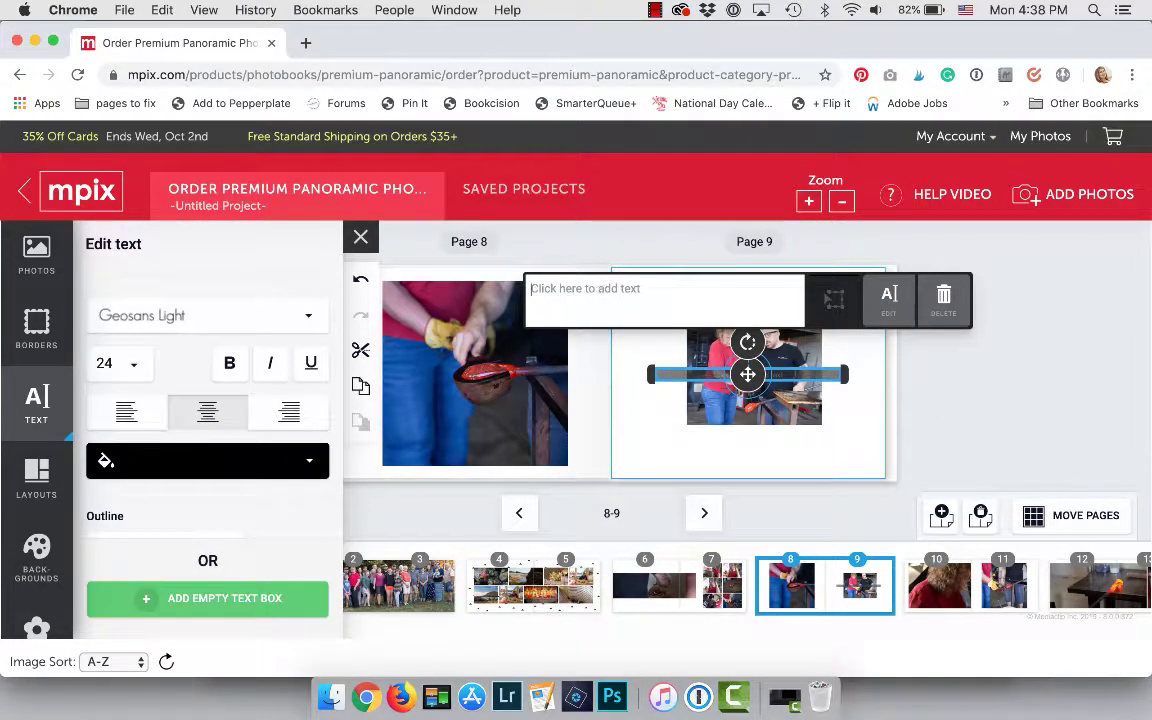
{"action": "type", "text": "This is the glass b"}
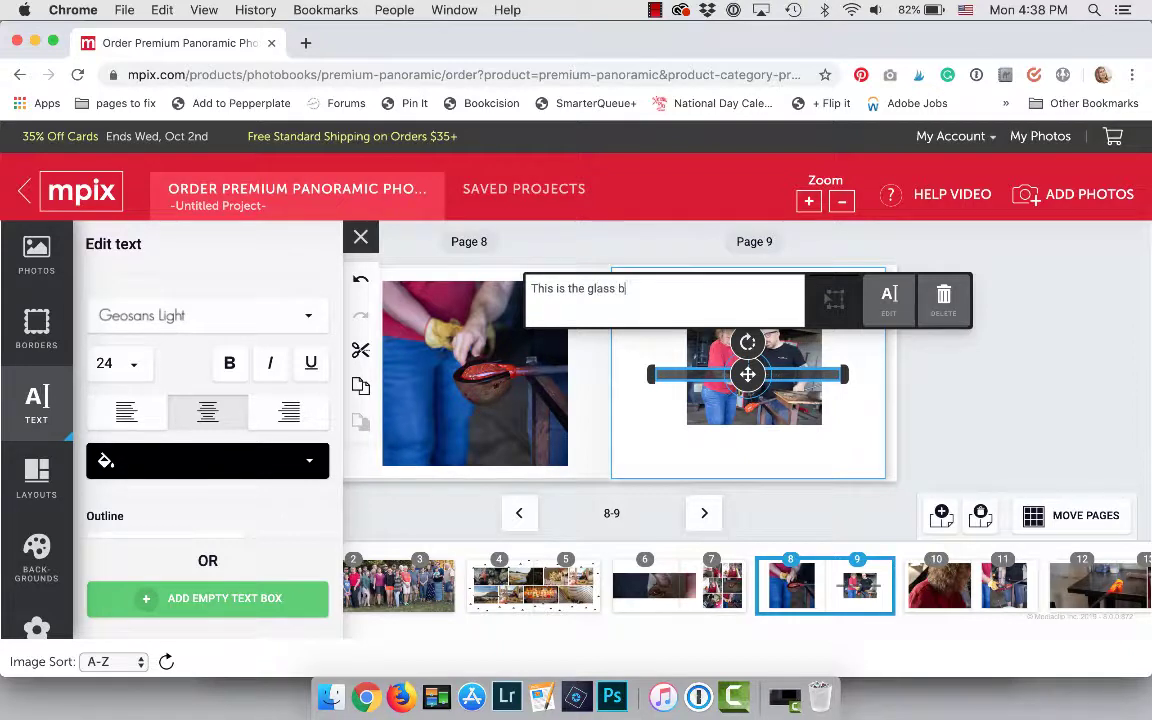
{"action": "type", "text": "lowing experienc"}
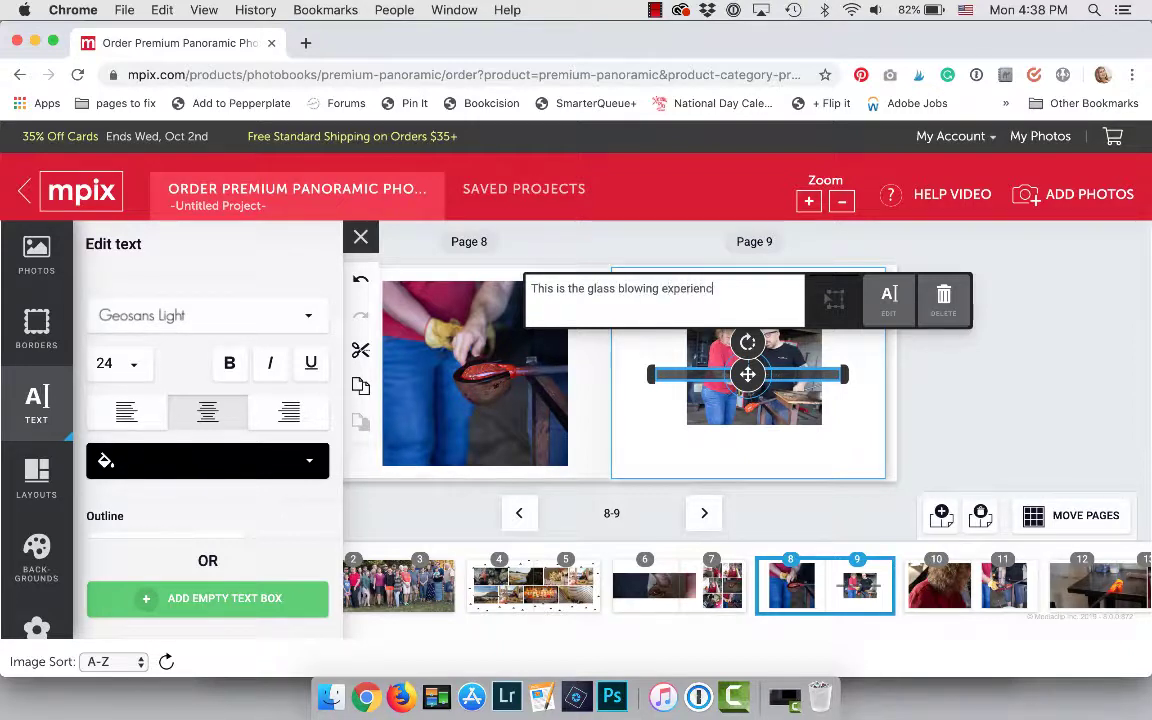
{"action": "type", "text": "e in Lincoln City."}
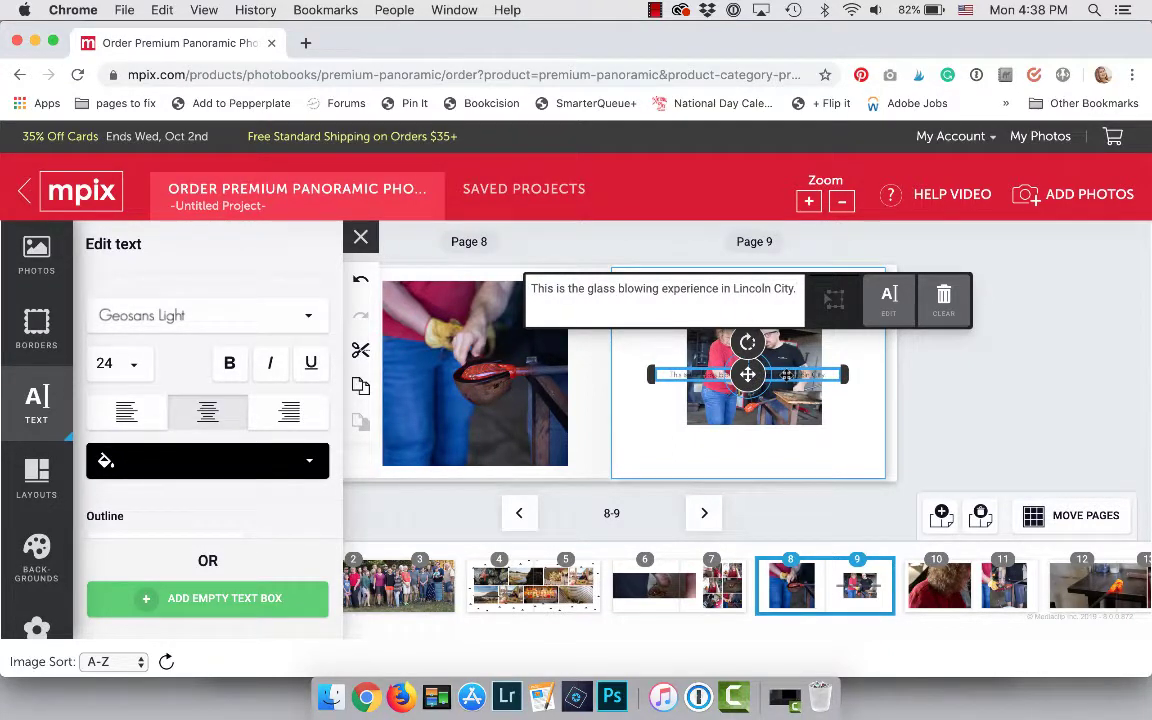
{"action": "left_click_drag", "start_coordinate": [780, 375], "coordinate": [788, 466]}
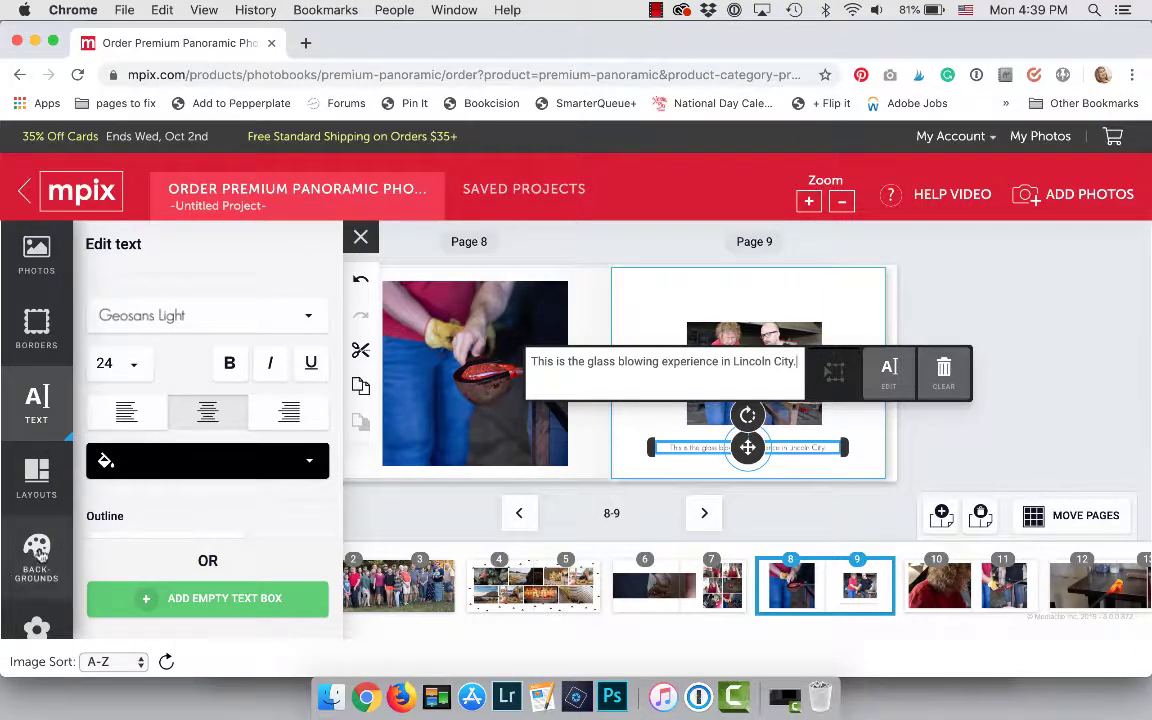
Add the orange rose clipart from Family Art Elements Color to page 9, overlapping the photo's upper-left corner.
{"action": "scroll", "coordinate": [13, 582], "scroll_direction": "down", "scroll_amount": 2}
{"action": "left_click", "coordinate": [36, 598]}
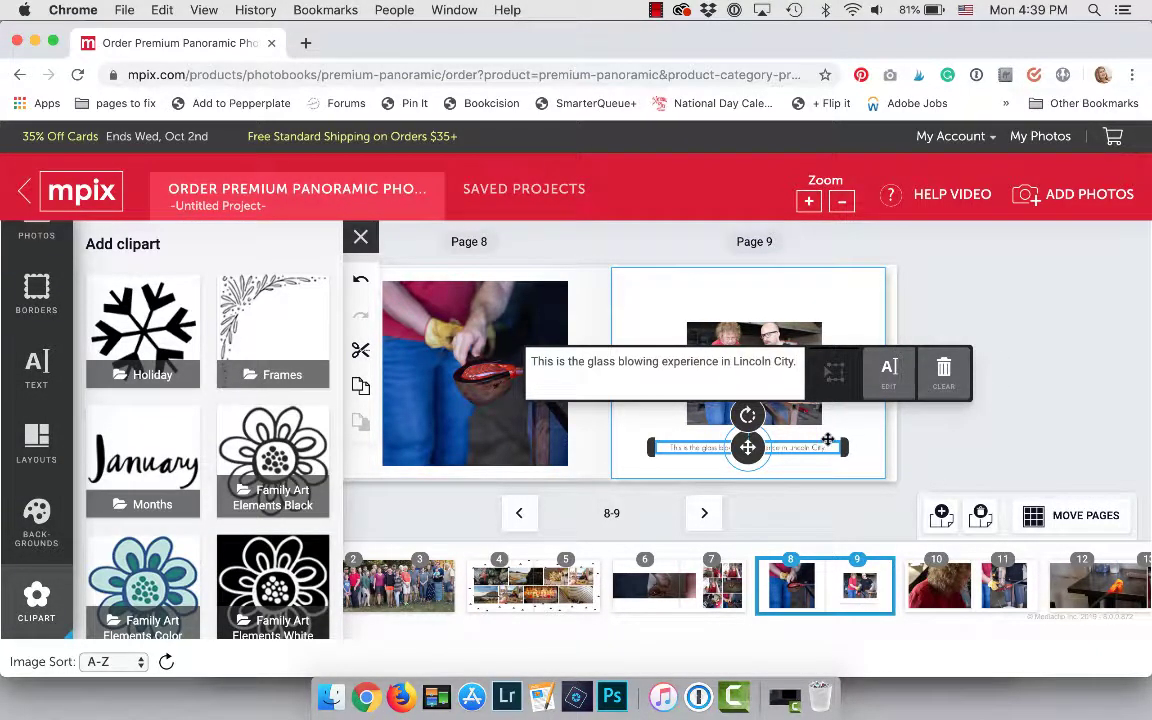
{"action": "scroll", "coordinate": [222, 540], "scroll_direction": "down", "scroll_amount": 2}
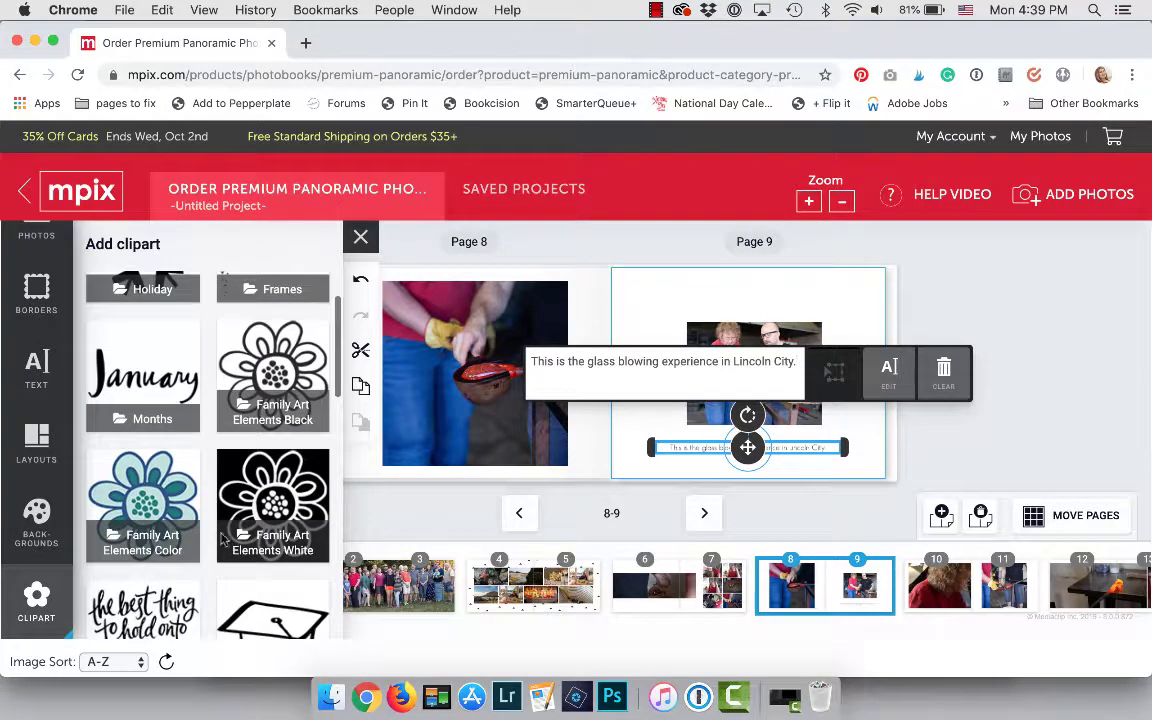
{"action": "left_click", "coordinate": [143, 480]}
{"action": "scroll", "coordinate": [165, 507], "scroll_direction": "down", "scroll_amount": 3}
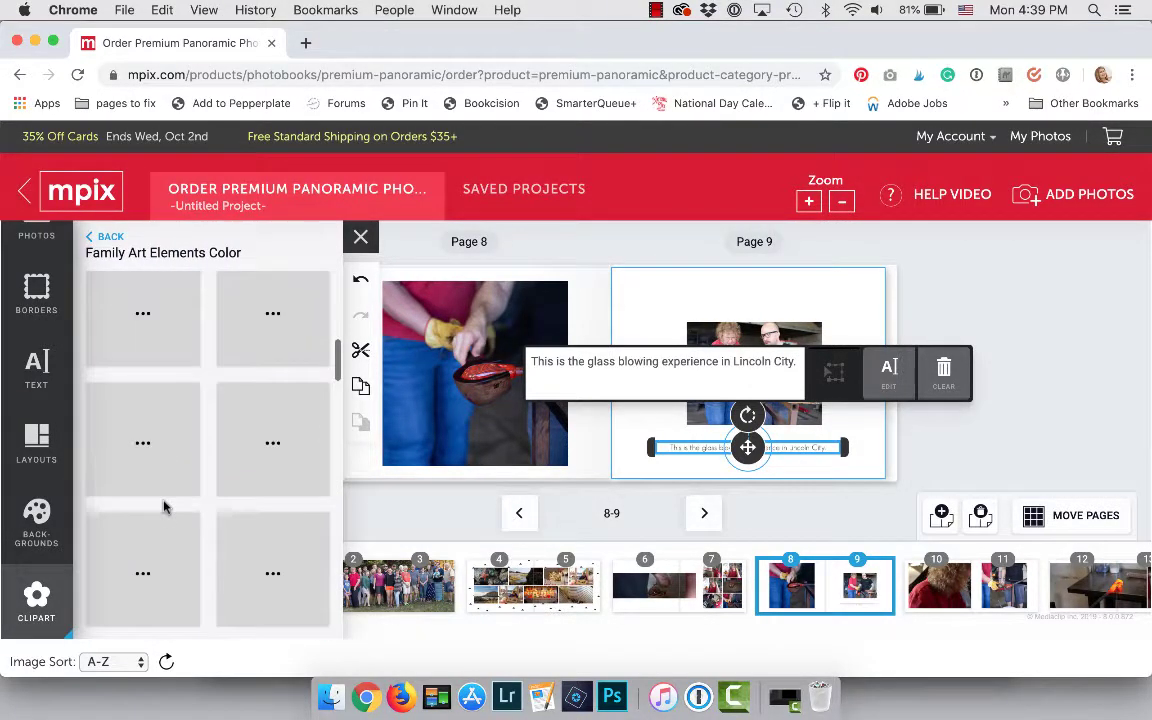
{"action": "left_click", "coordinate": [272, 330]}
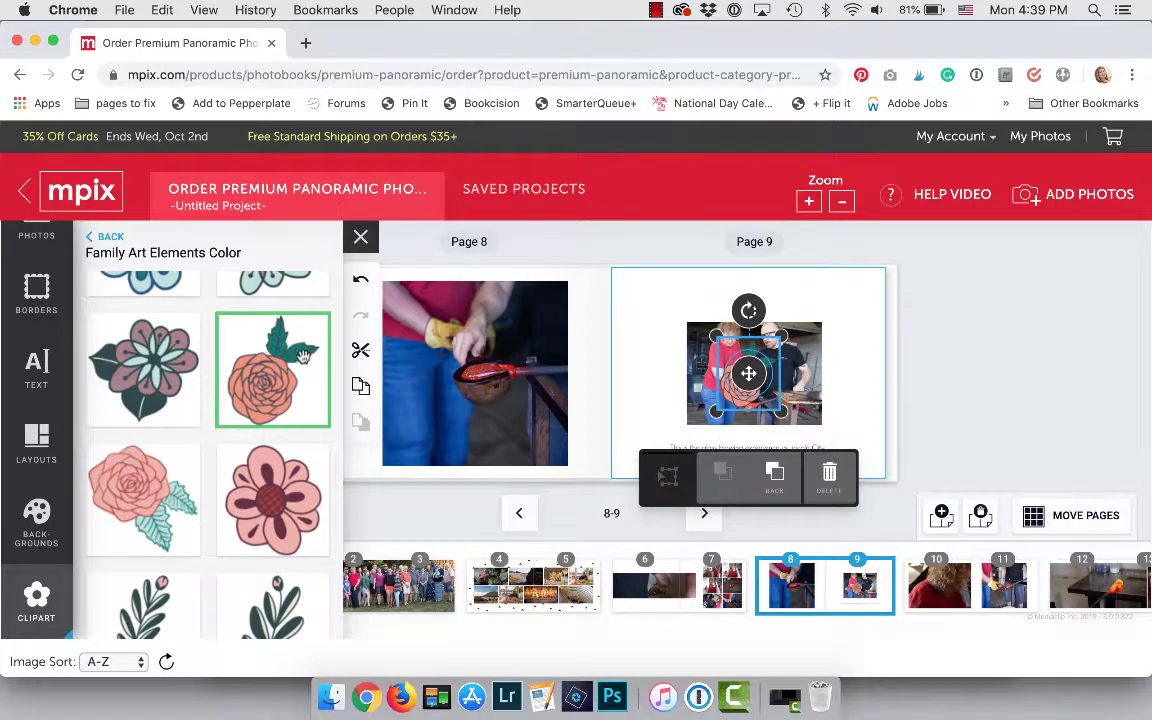
{"action": "left_click_drag", "start_coordinate": [748, 373], "coordinate": [677, 300]}
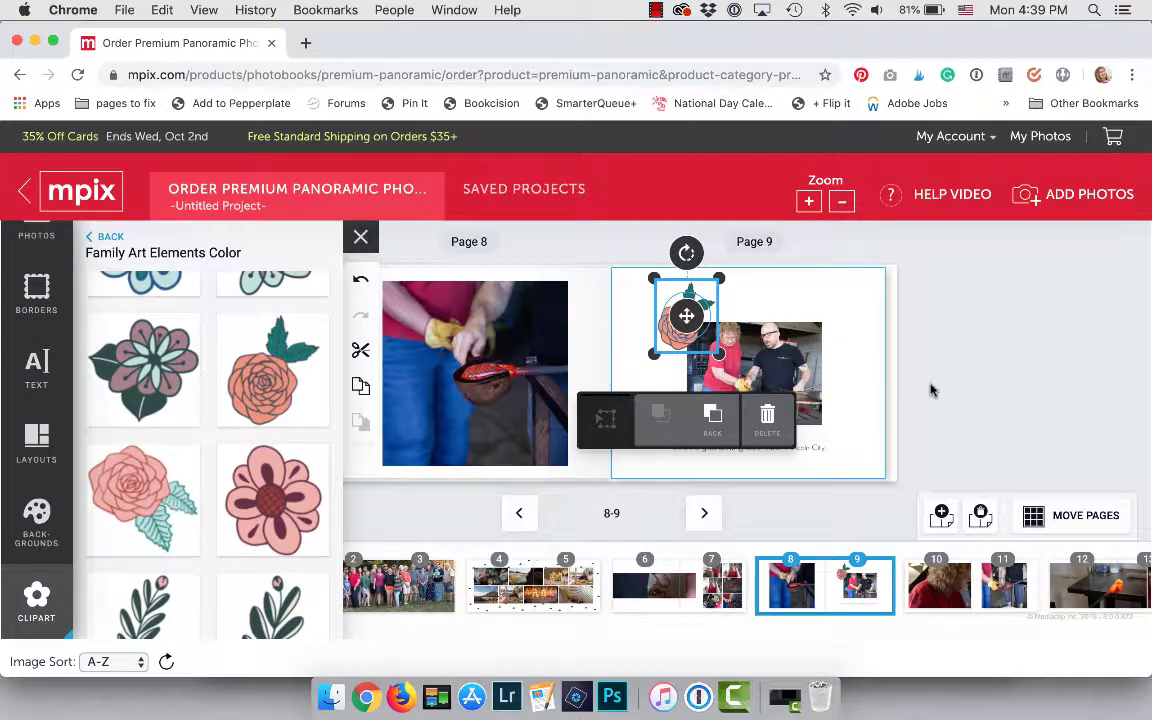
{"action": "left_click", "coordinate": [857, 362]}
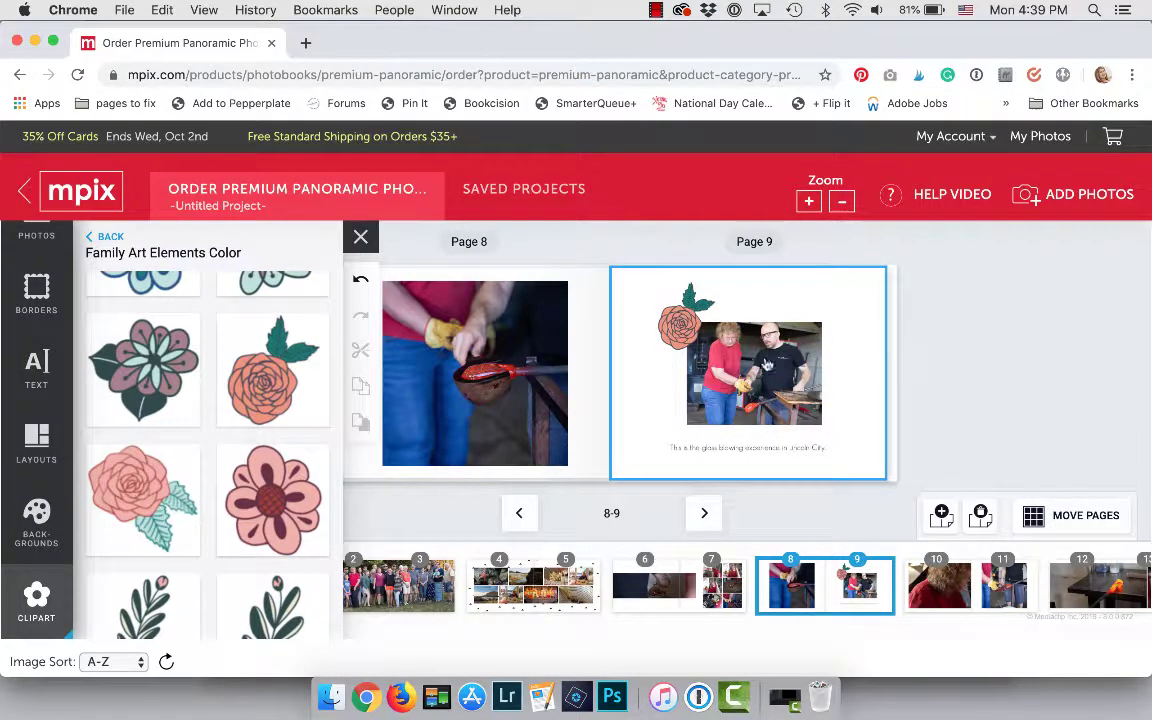
Apply the tan paper border from Fancy & Drop Shadows to the photo on page 8.
{"action": "left_click", "coordinate": [465, 342]}
{"action": "left_click", "coordinate": [36, 292]}
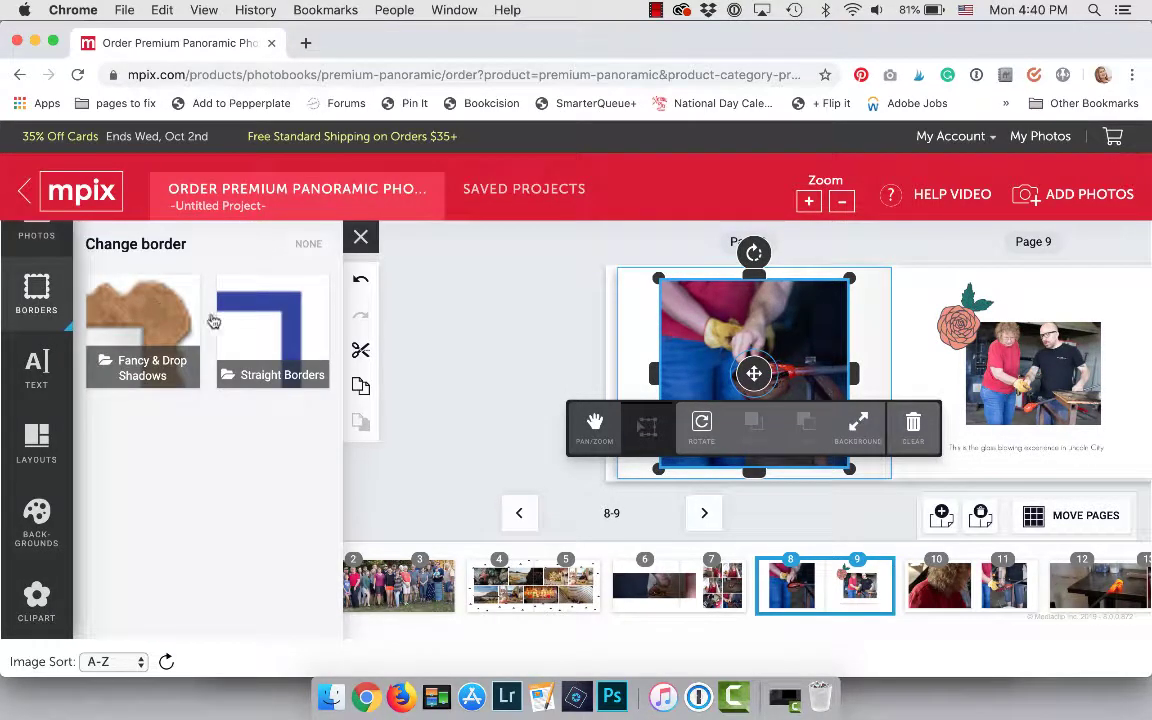
{"action": "left_click", "coordinate": [152, 322]}
{"action": "left_click", "coordinate": [246, 553]}
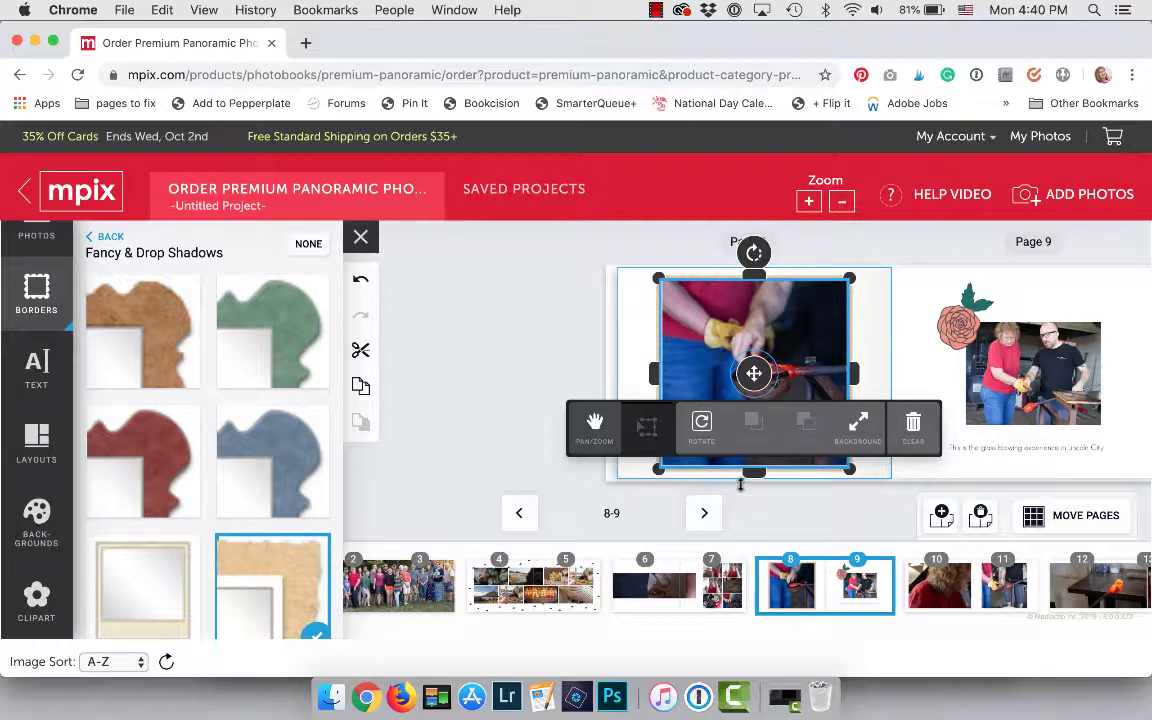
{"action": "left_click", "coordinate": [620, 321]}
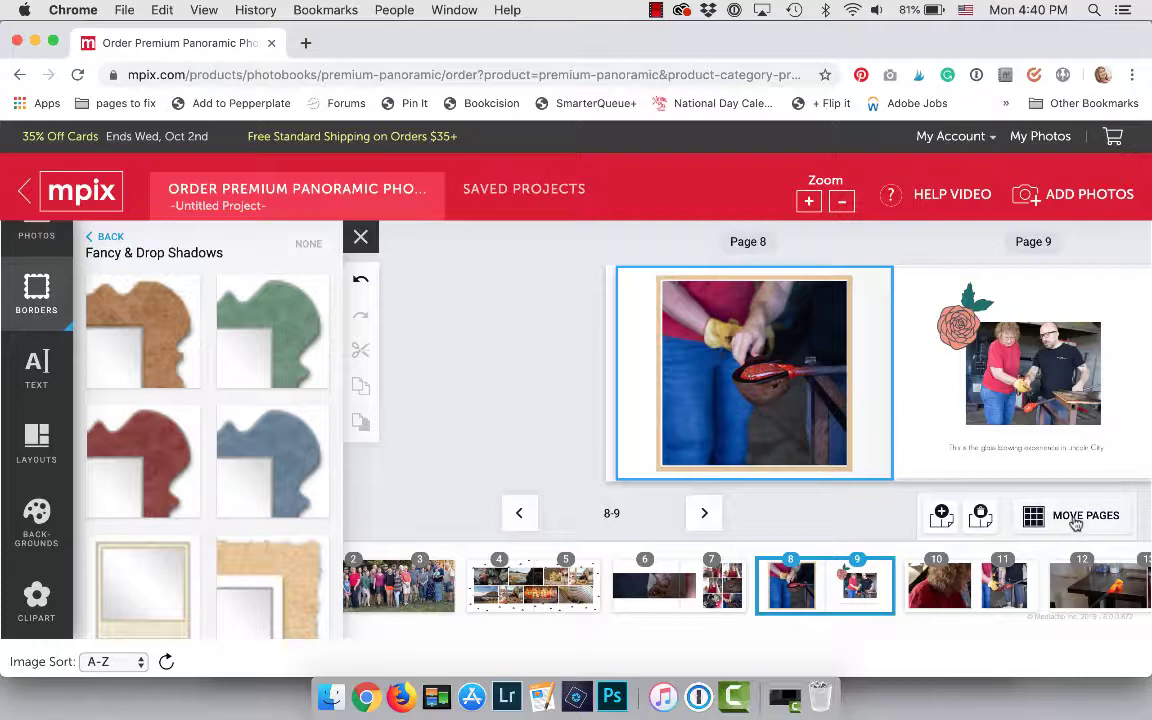
Move the spread of pages 8-9 between the 18-19 and 20-21 spreads.
{"action": "left_click", "coordinate": [1038, 515]}
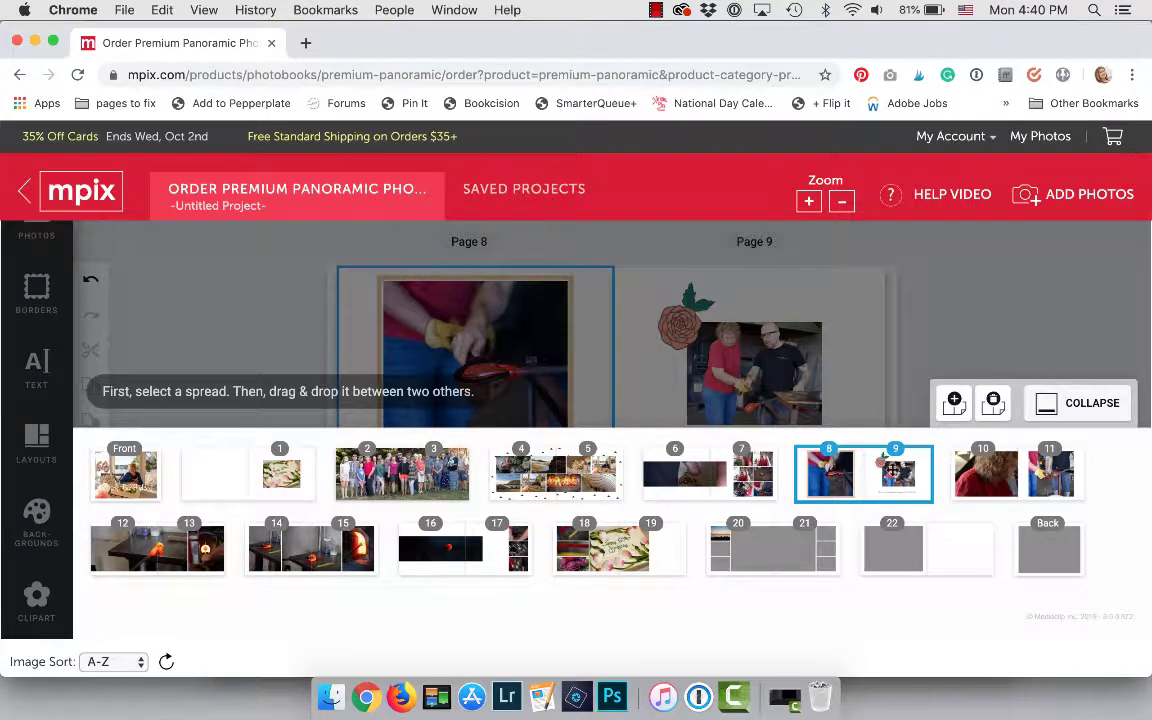
{"action": "left_click_drag", "start_coordinate": [840, 453], "coordinate": [693, 537]}
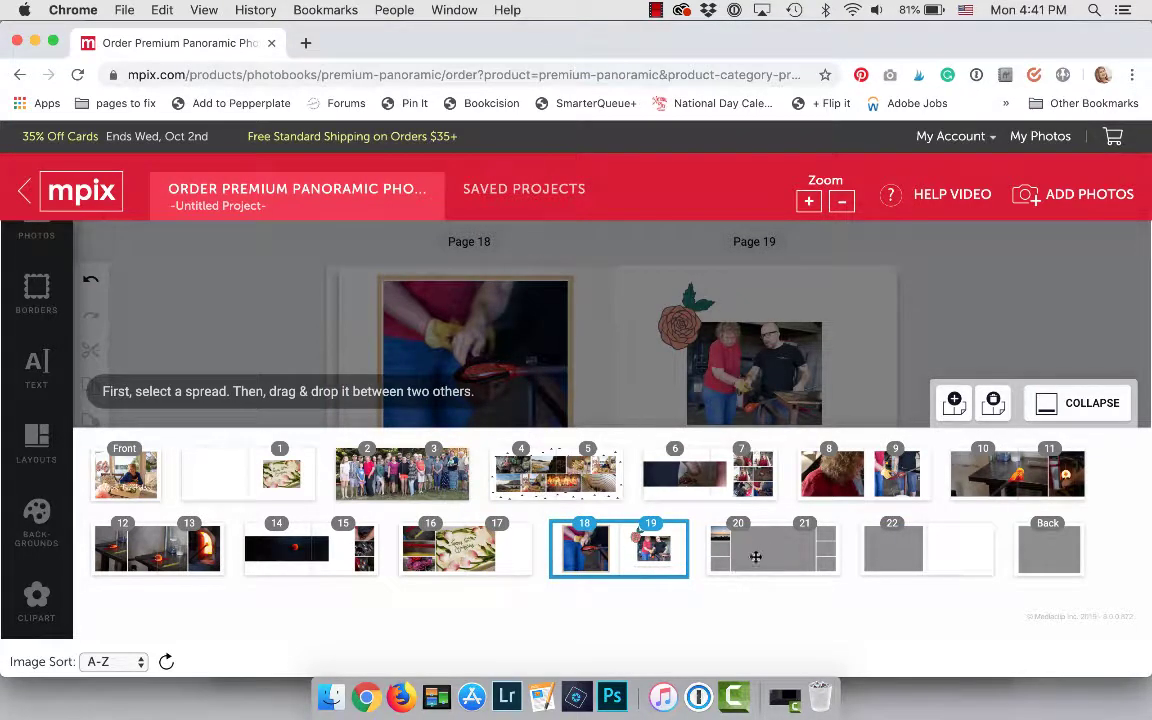
{"action": "left_click", "coordinate": [1084, 403]}
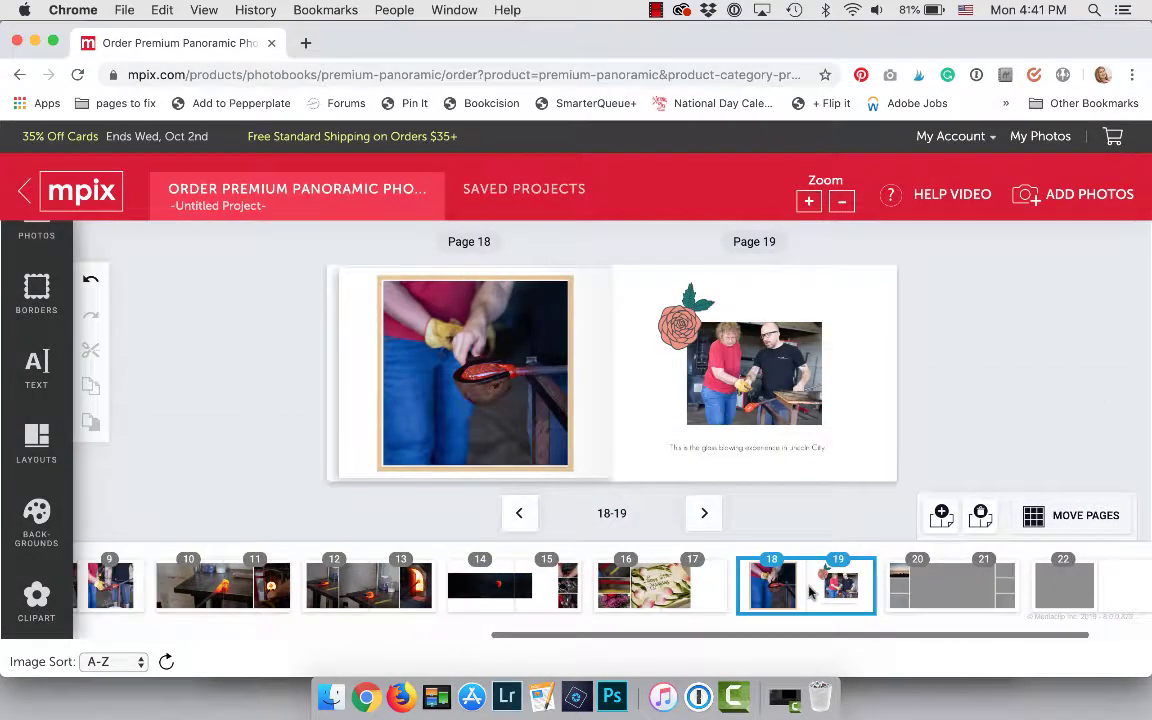
Review the spreads of pages 20-21, 4-5 and 6-7, and check the book's price and ordering option.
{"action": "left_click", "coordinate": [945, 606]}
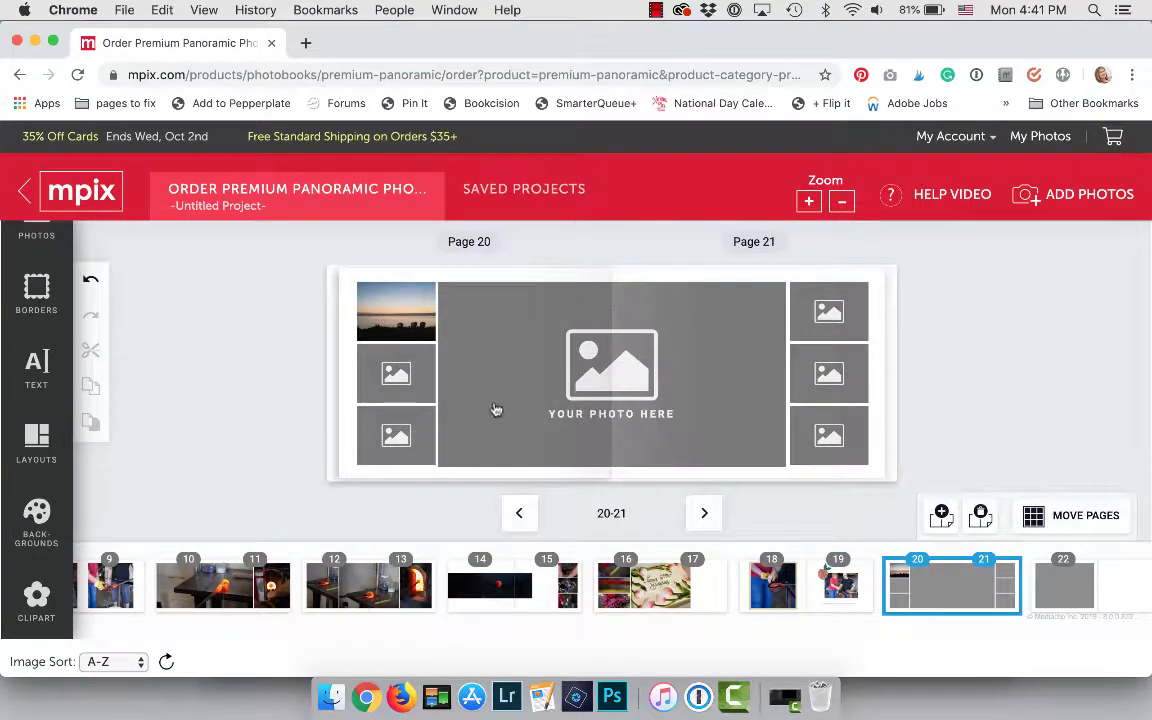
{"action": "scroll", "coordinate": [583, 590], "scroll_direction": "left", "scroll_amount": 15}
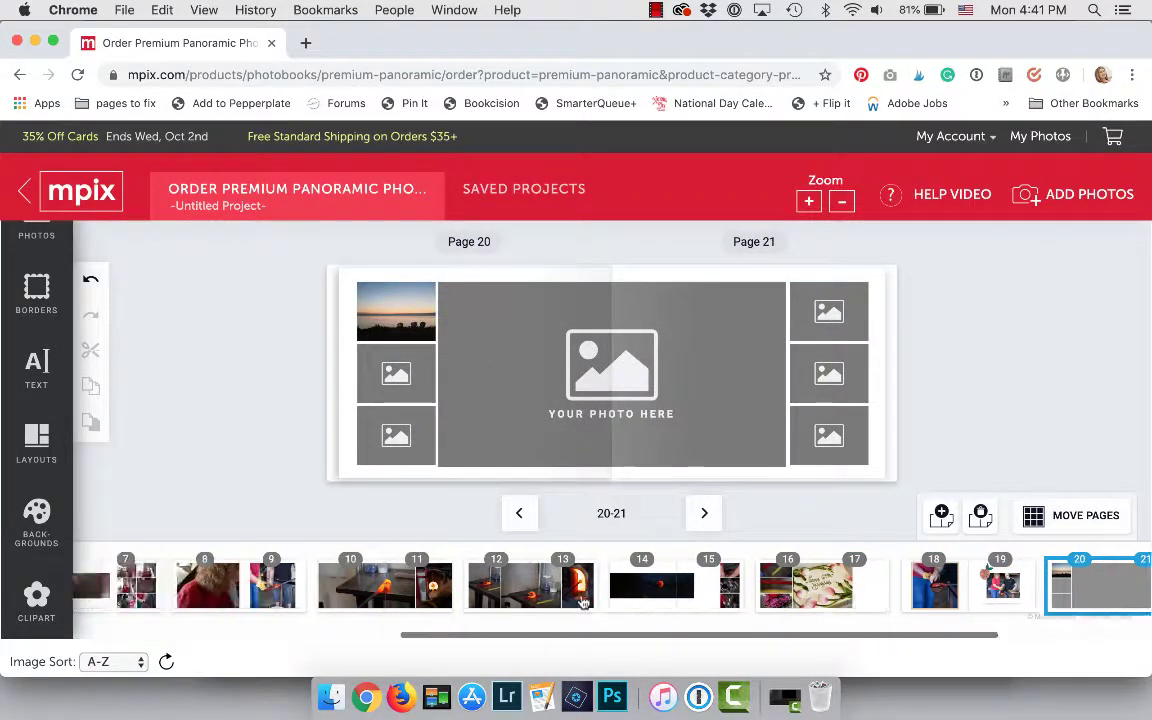
{"action": "left_click", "coordinate": [583, 597]}
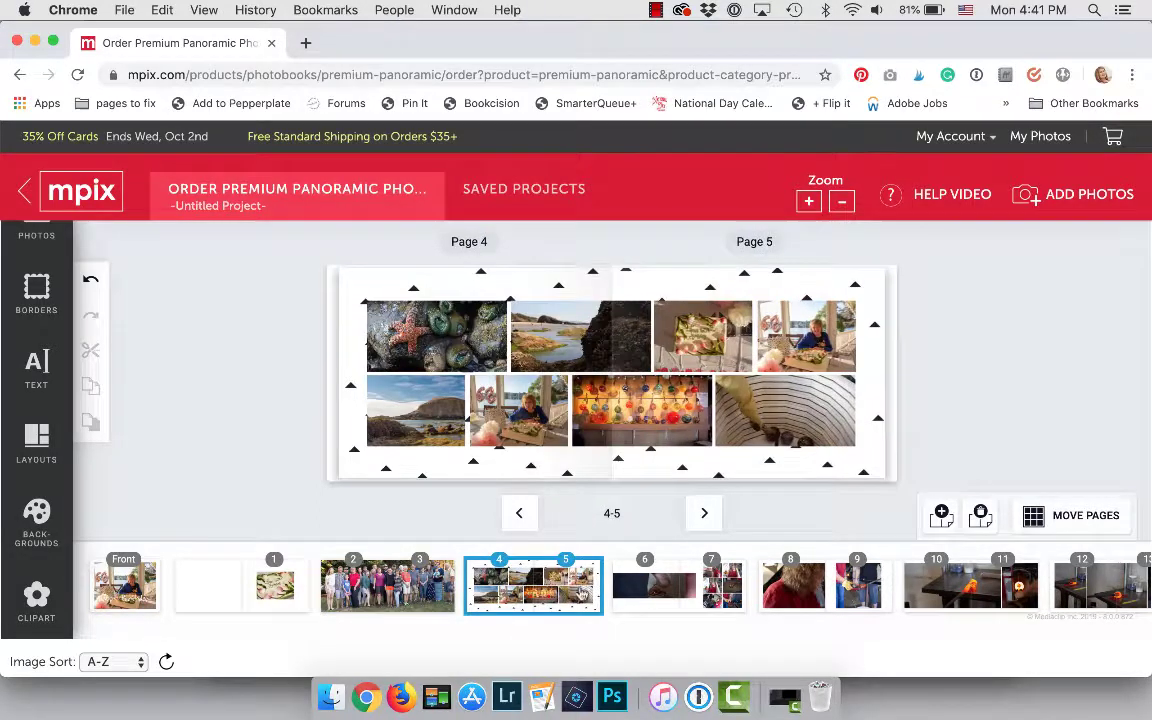
{"action": "left_click", "coordinate": [697, 590]}
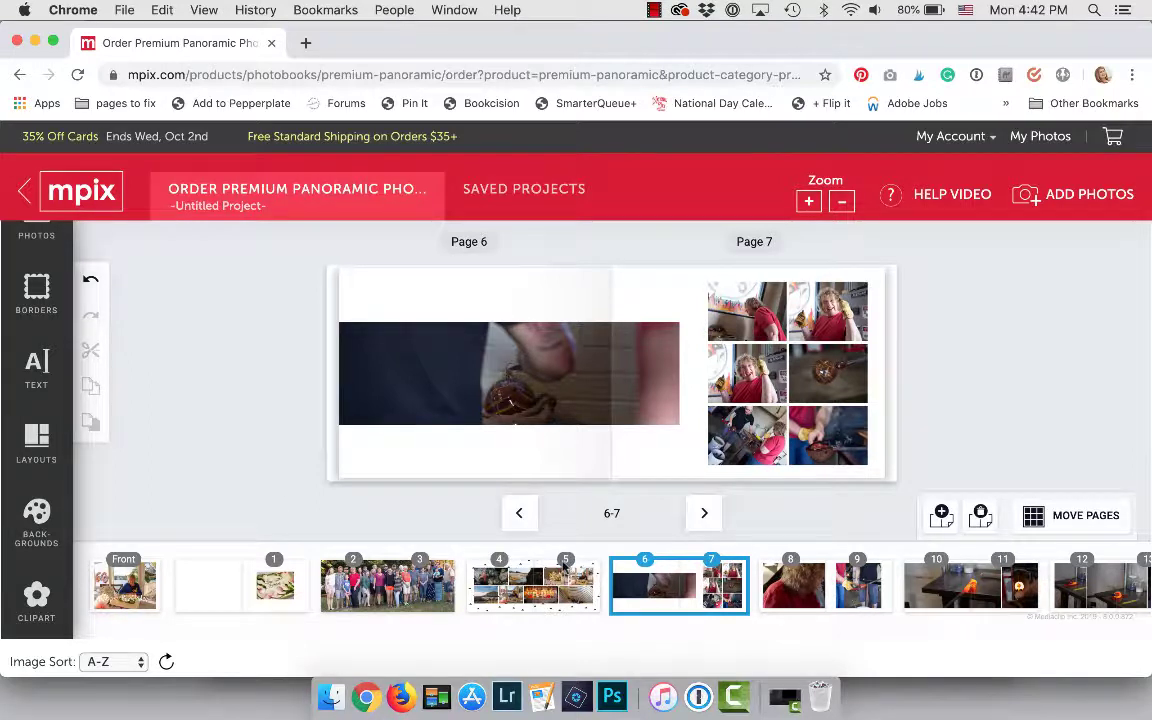
{"action": "scroll", "coordinate": [797, 494], "scroll_direction": "up", "scroll_amount": 2}
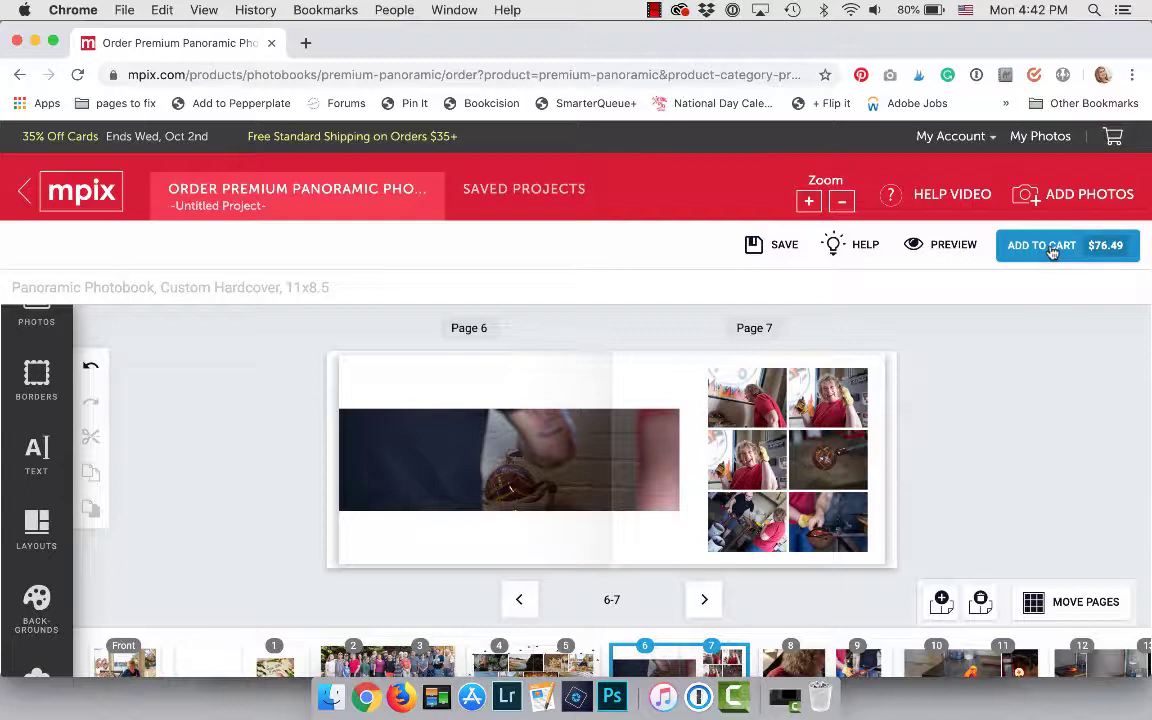
{"action": "scroll", "coordinate": [1050, 252], "scroll_direction": "down", "scroll_amount": 2}
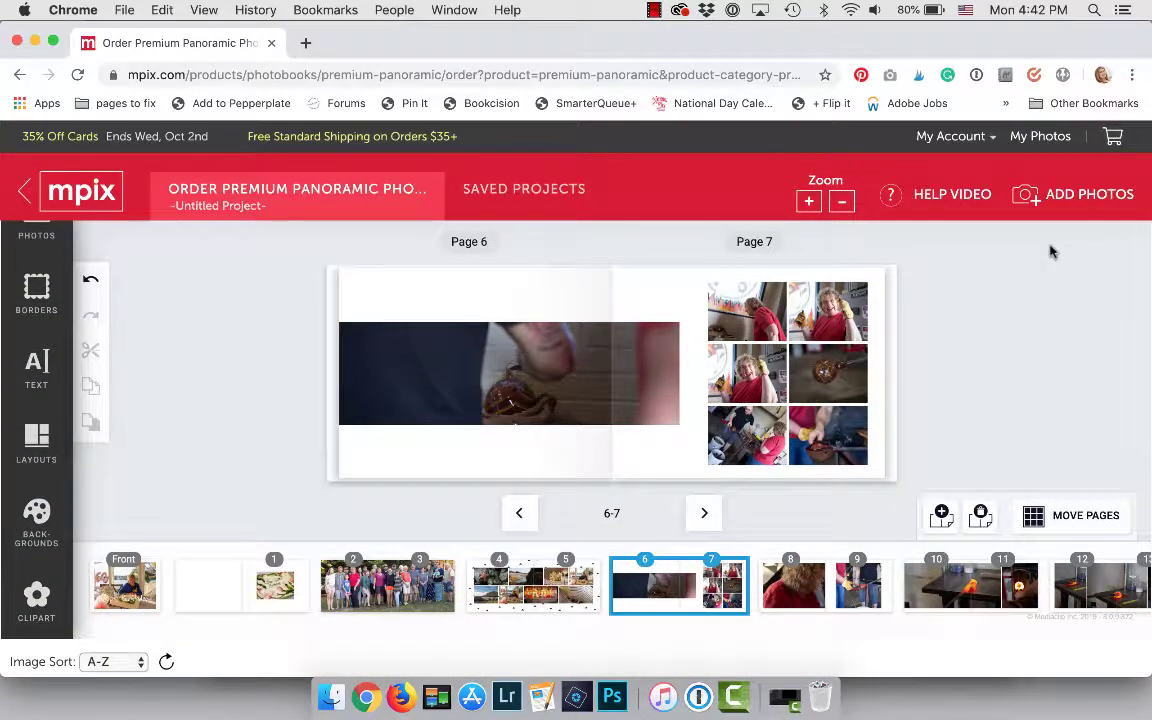